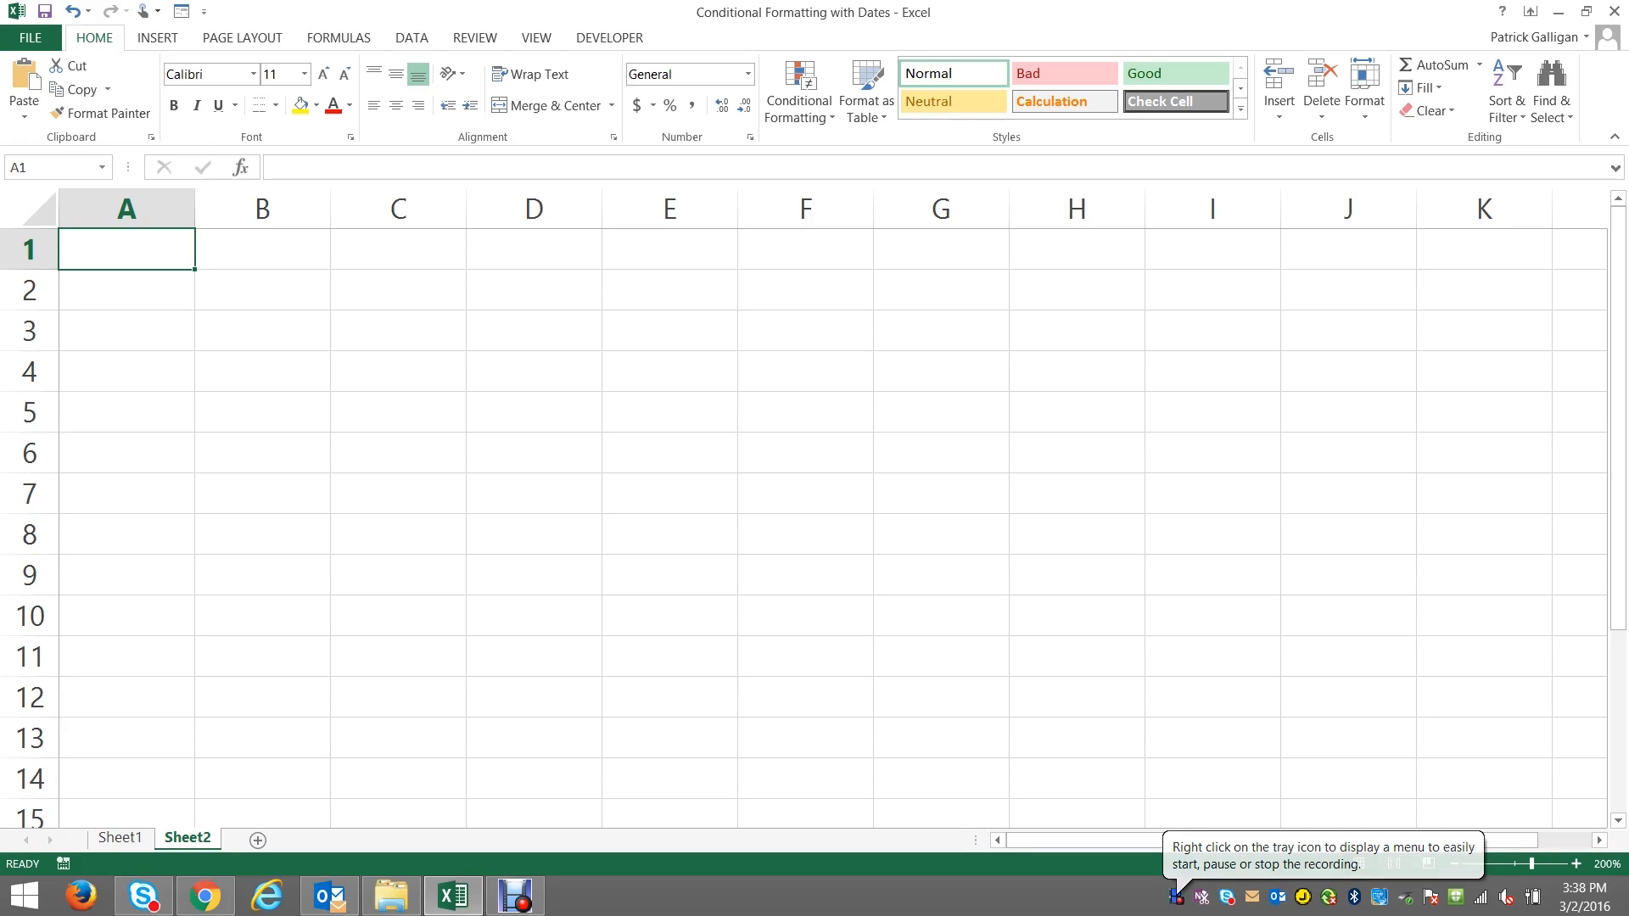
Step: Examine the number formats available for cell A1, including Short Date and Long Date
{"action": "key", "text": "alt+h"}
{"action": "key", "text": "n"}
{"action": "key", "text": "Down"}
{"action": "key", "text": "Down"}
{"action": "key", "text": "Down"}
{"action": "key", "text": "Down"}
{"action": "key", "text": "Down"}
{"action": "key", "text": "Down"}
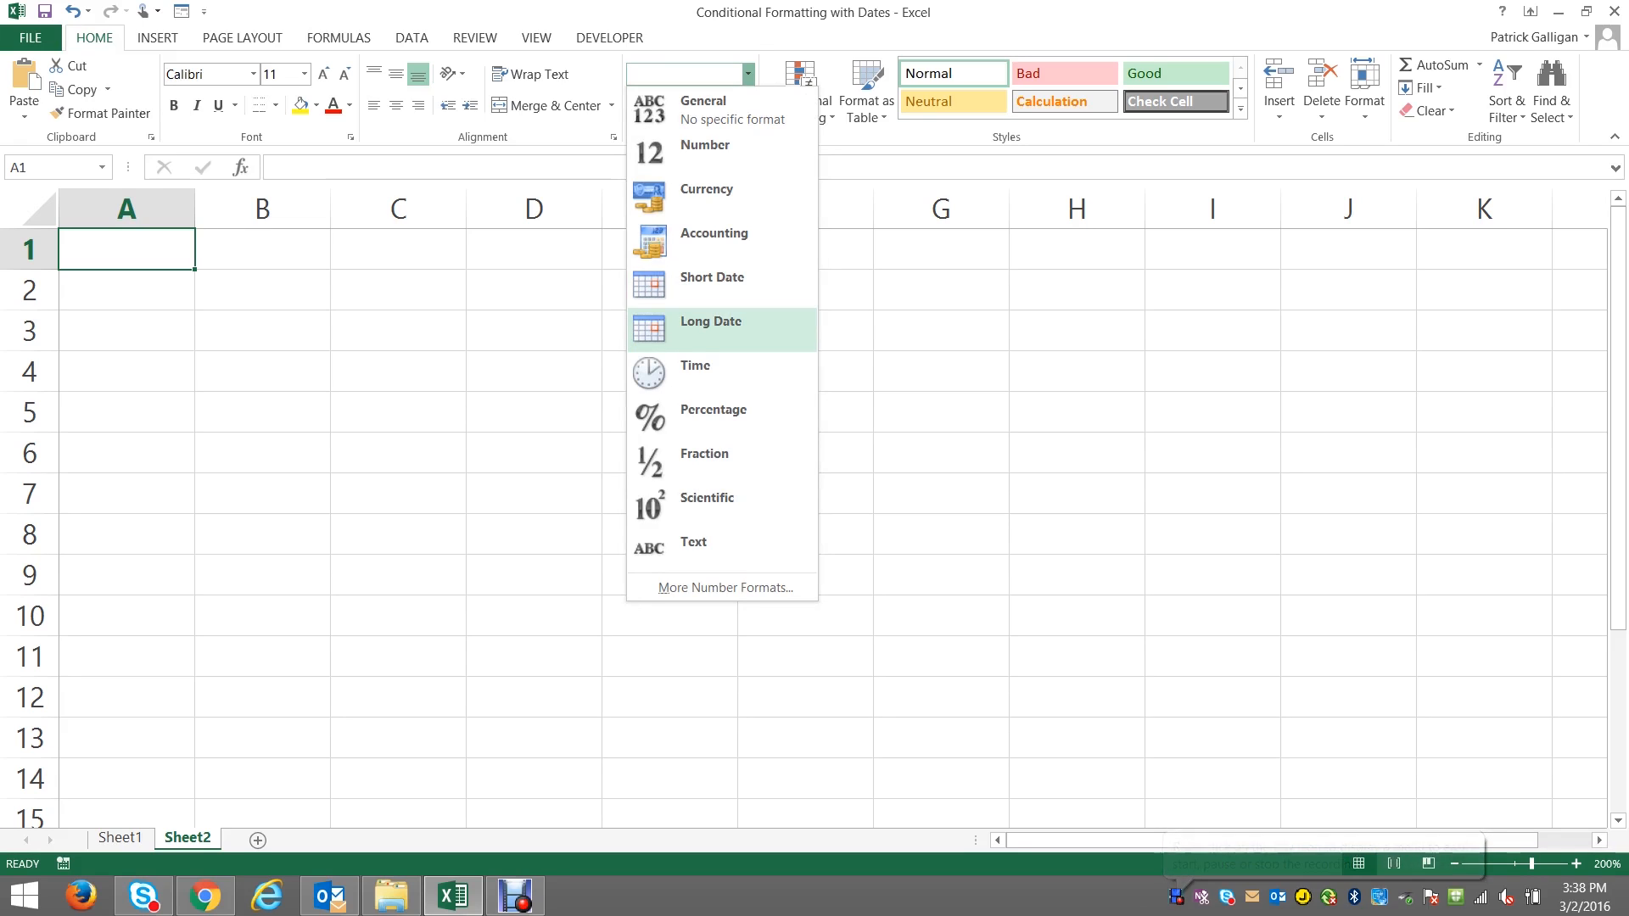
{"action": "key", "text": "Down"}
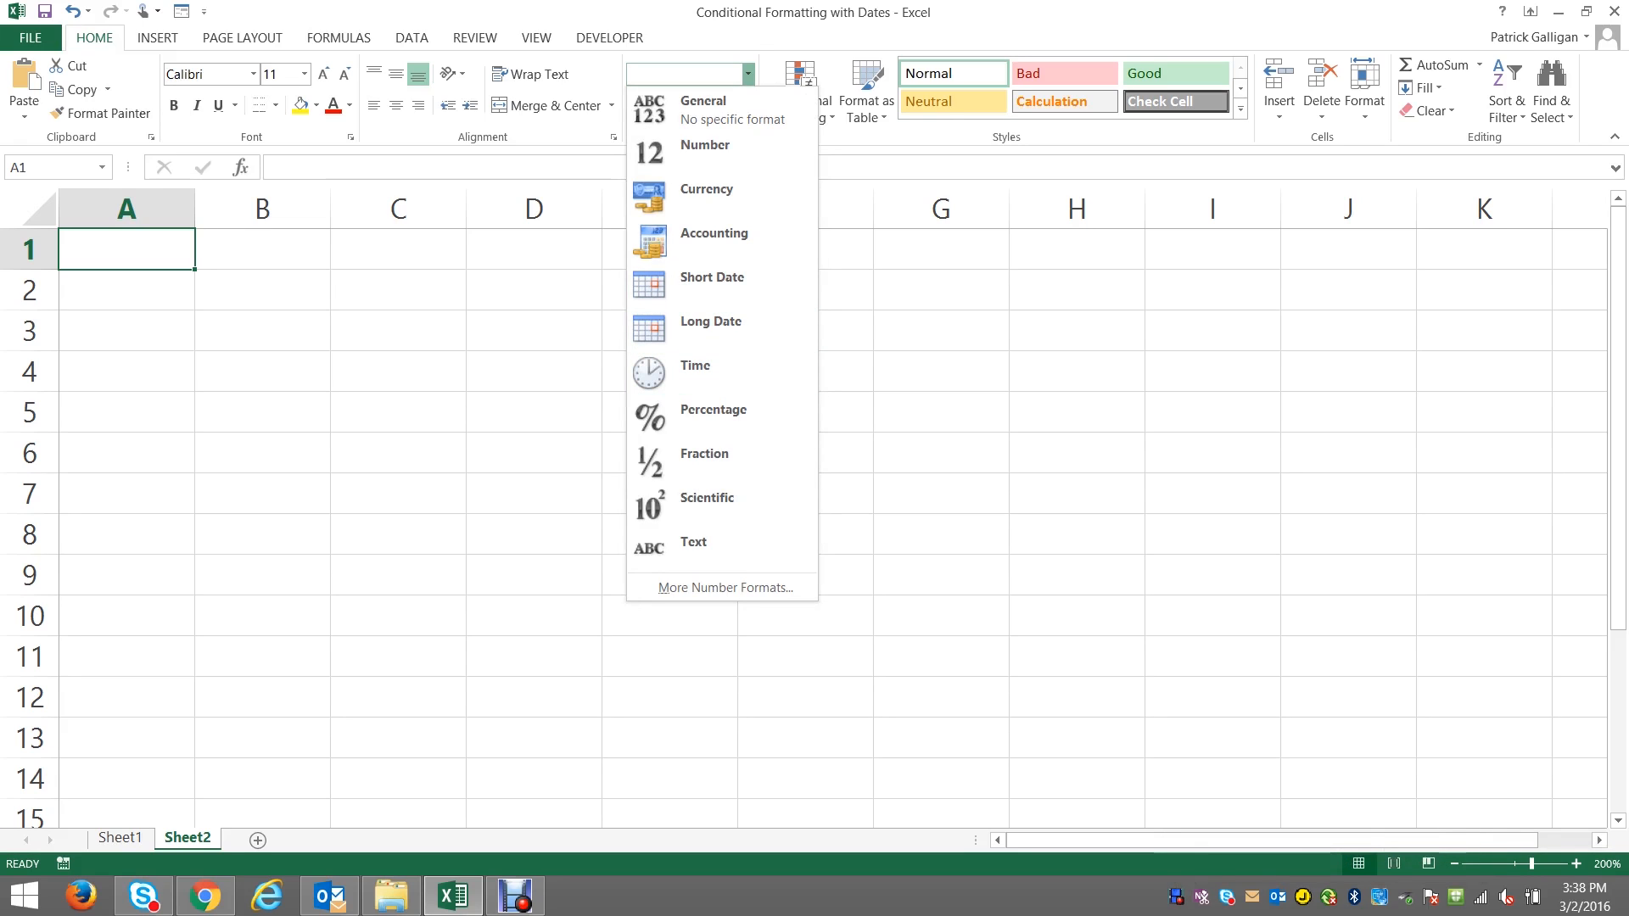
{"action": "key", "text": "Escape"}
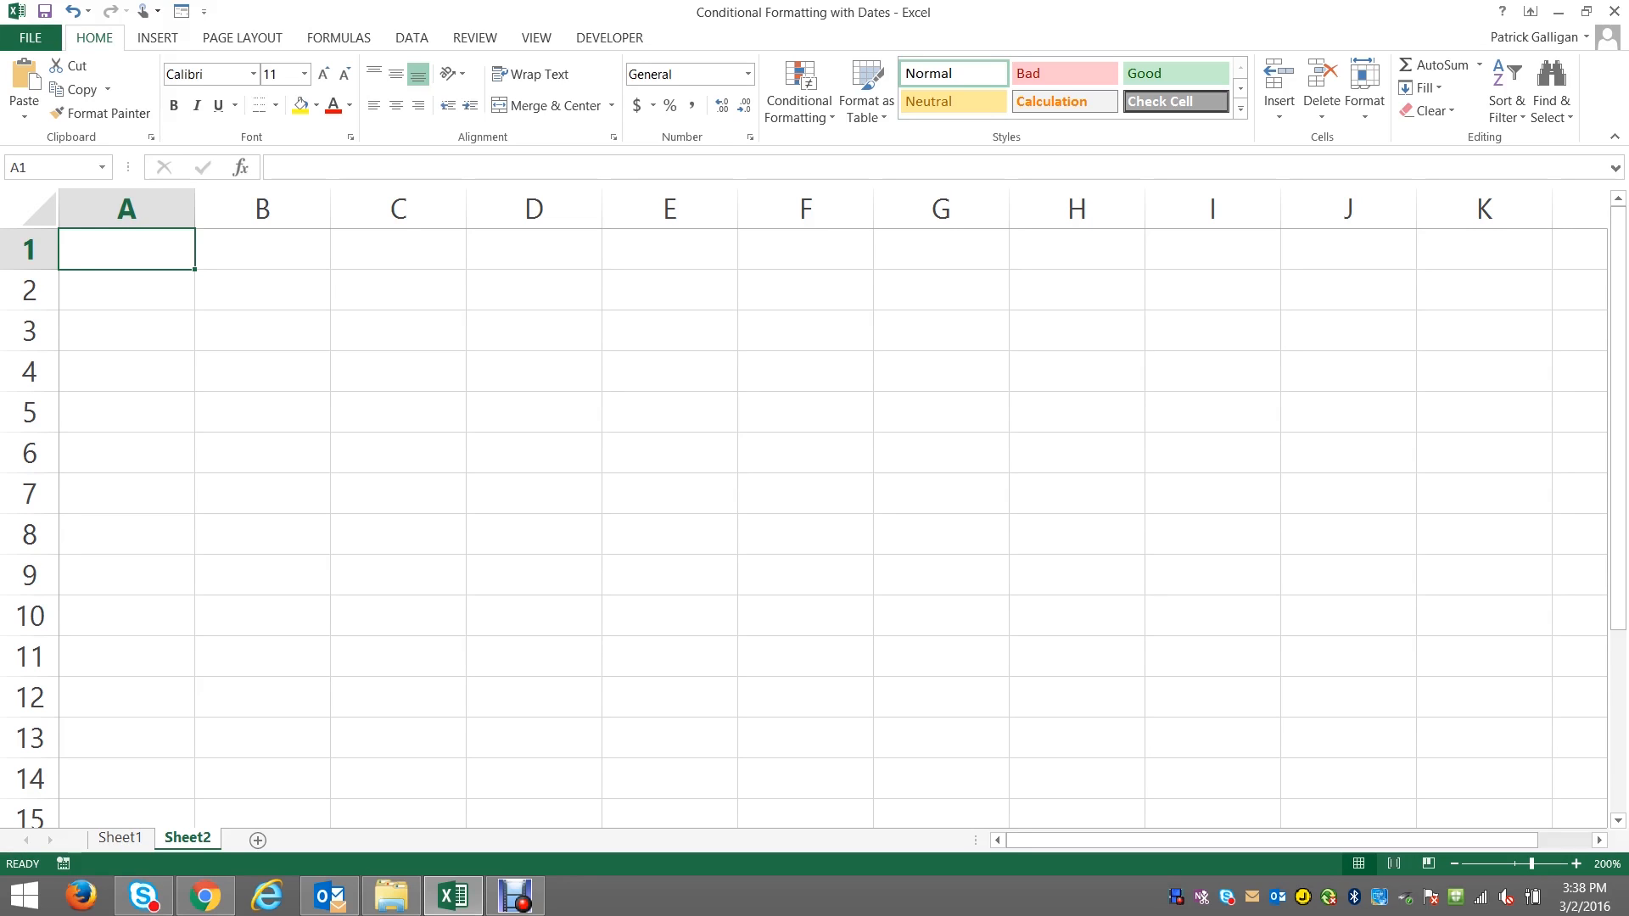
Step: Enter 1 in cell A1 and the formula =TODAY() in cell A2
{"action": "type", "text": "1"}
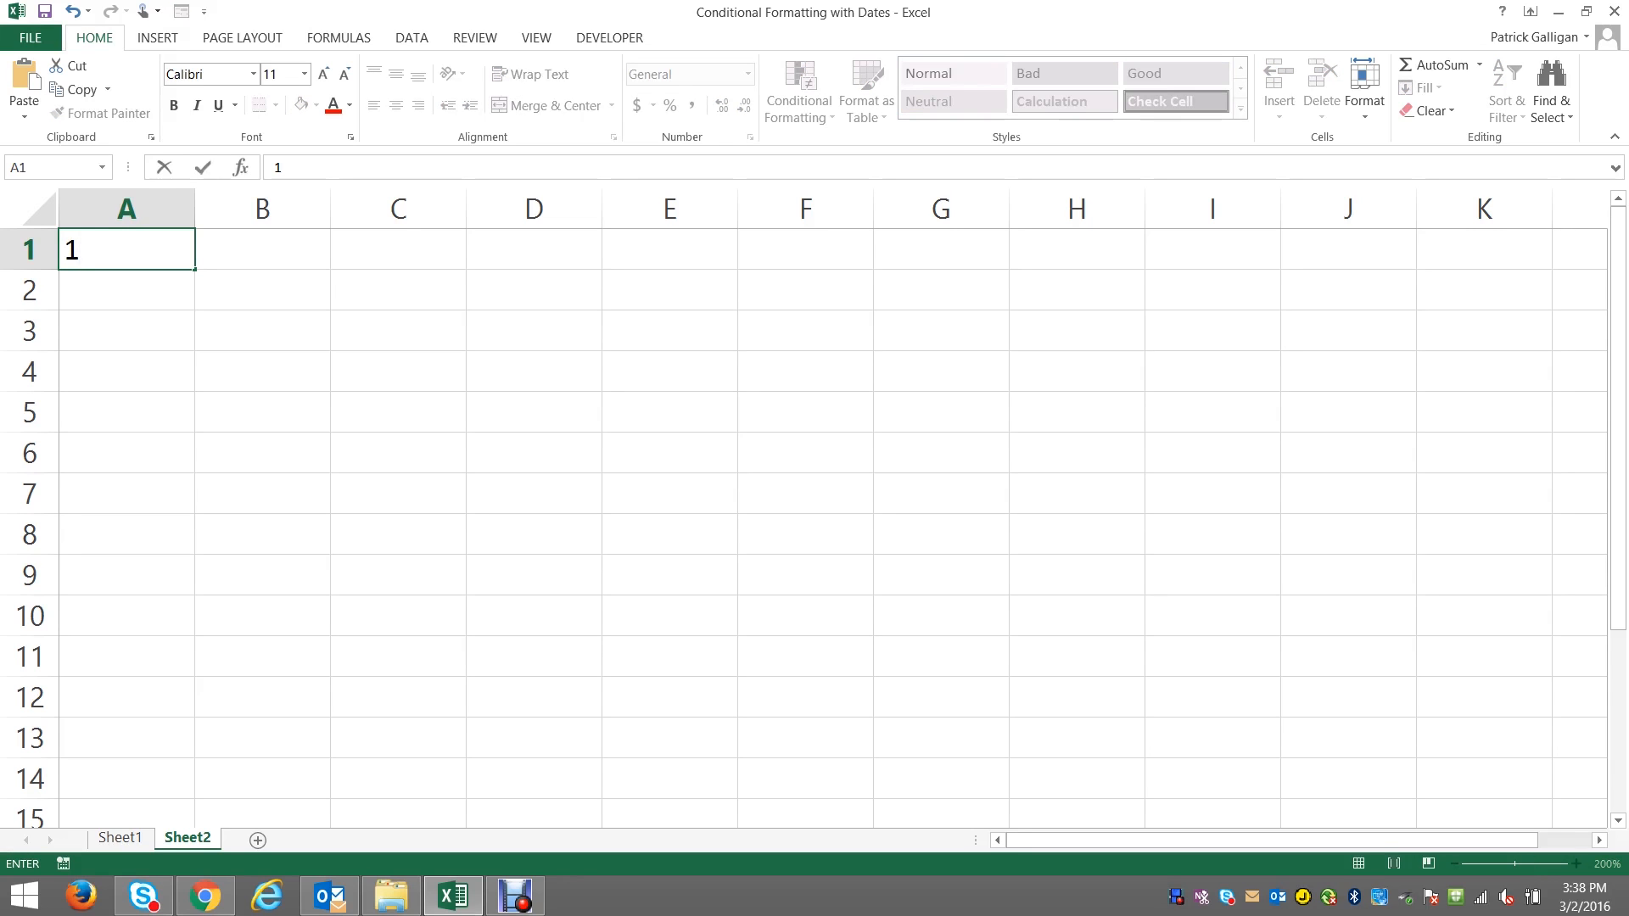
{"action": "key", "text": "Return"}
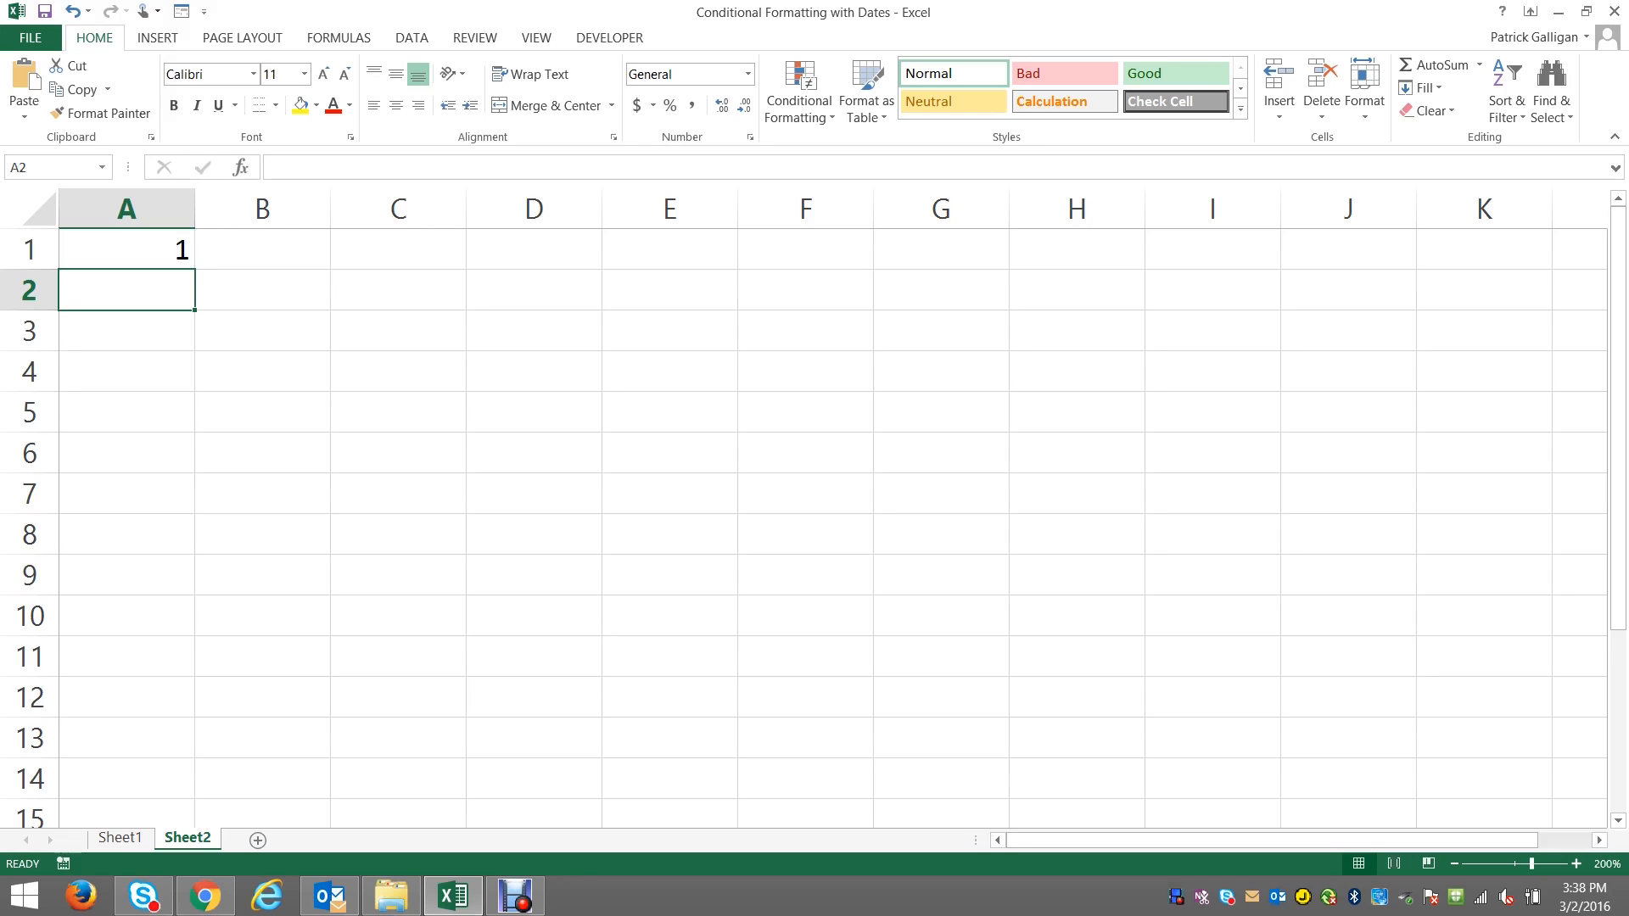
{"action": "type", "text": "="}
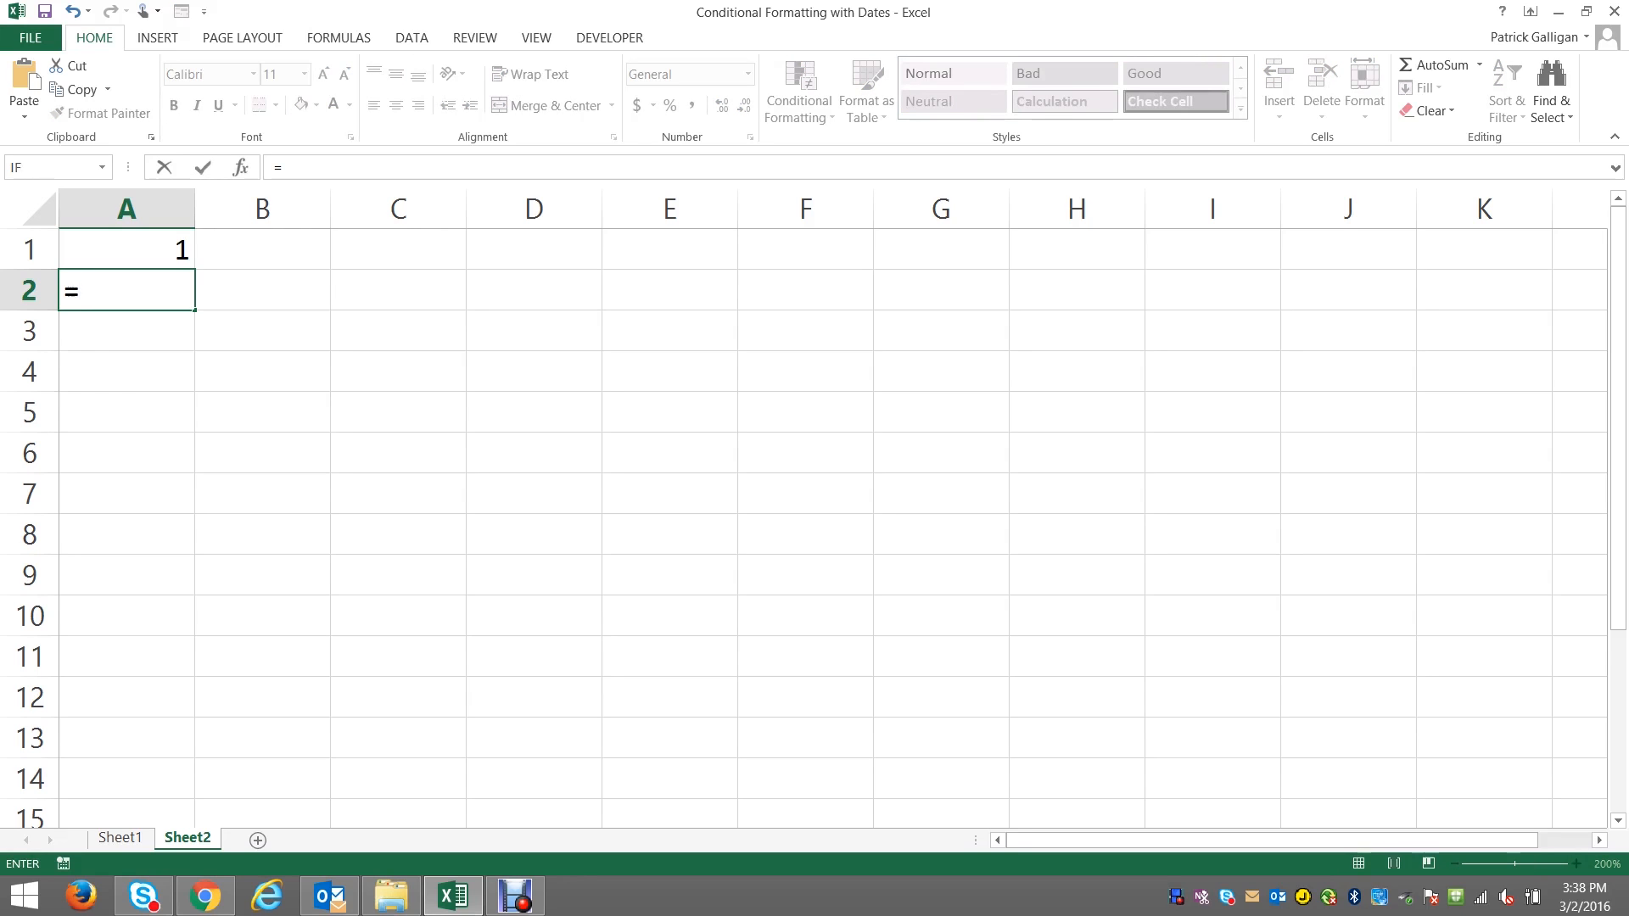
{"action": "type", "text": "today"}
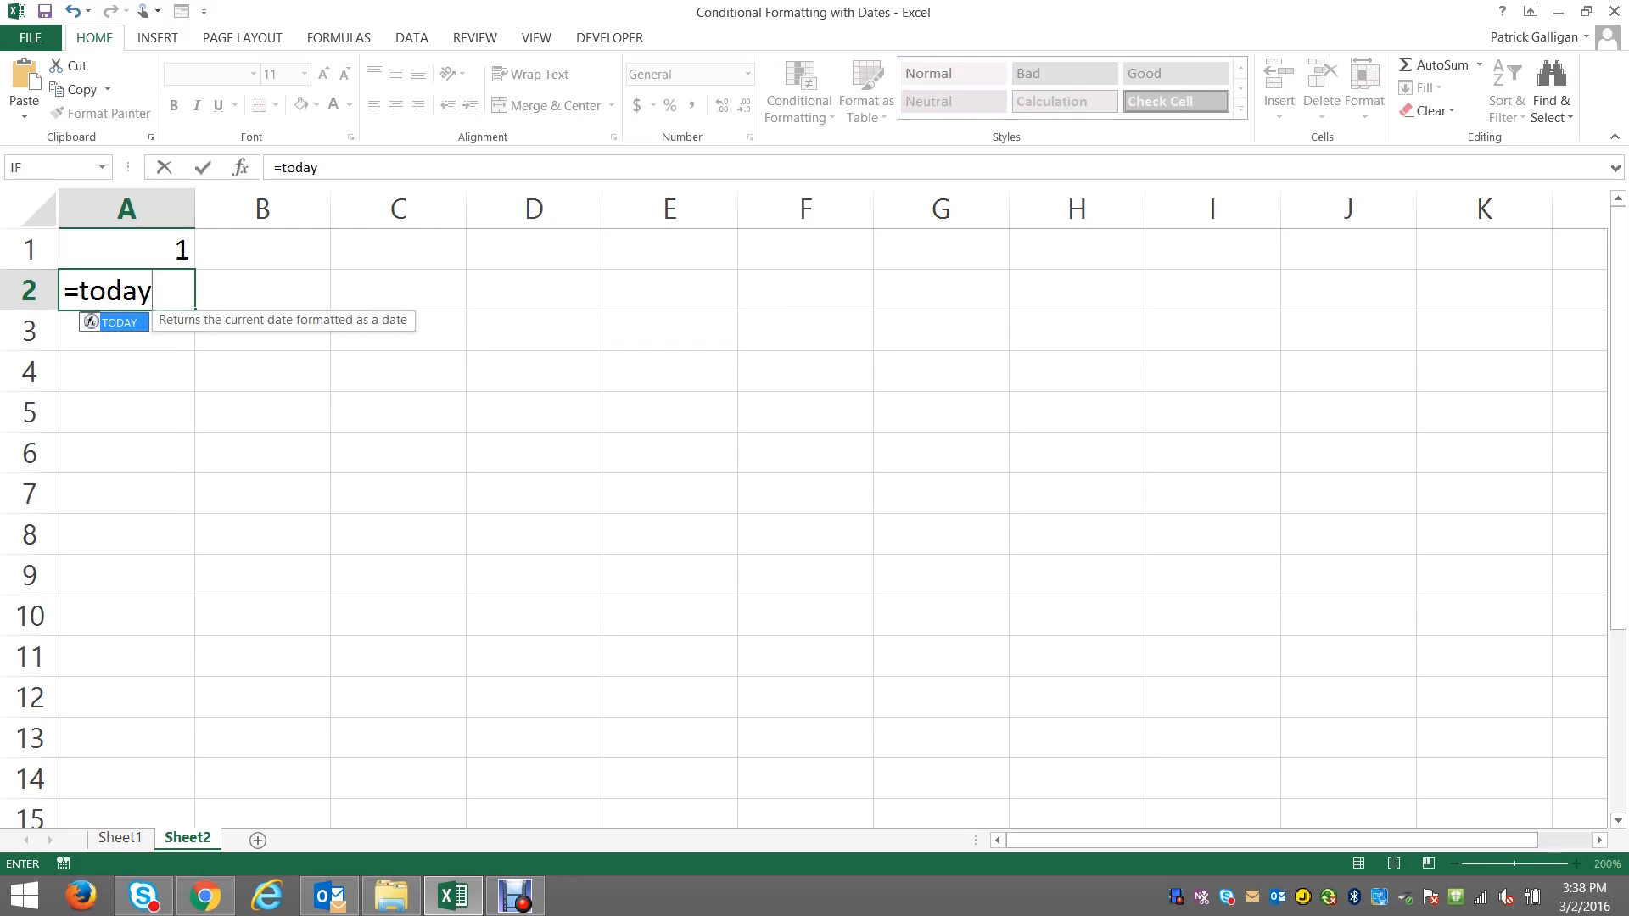
{"action": "type", "text": "()"}
{"action": "key", "text": "Return"}
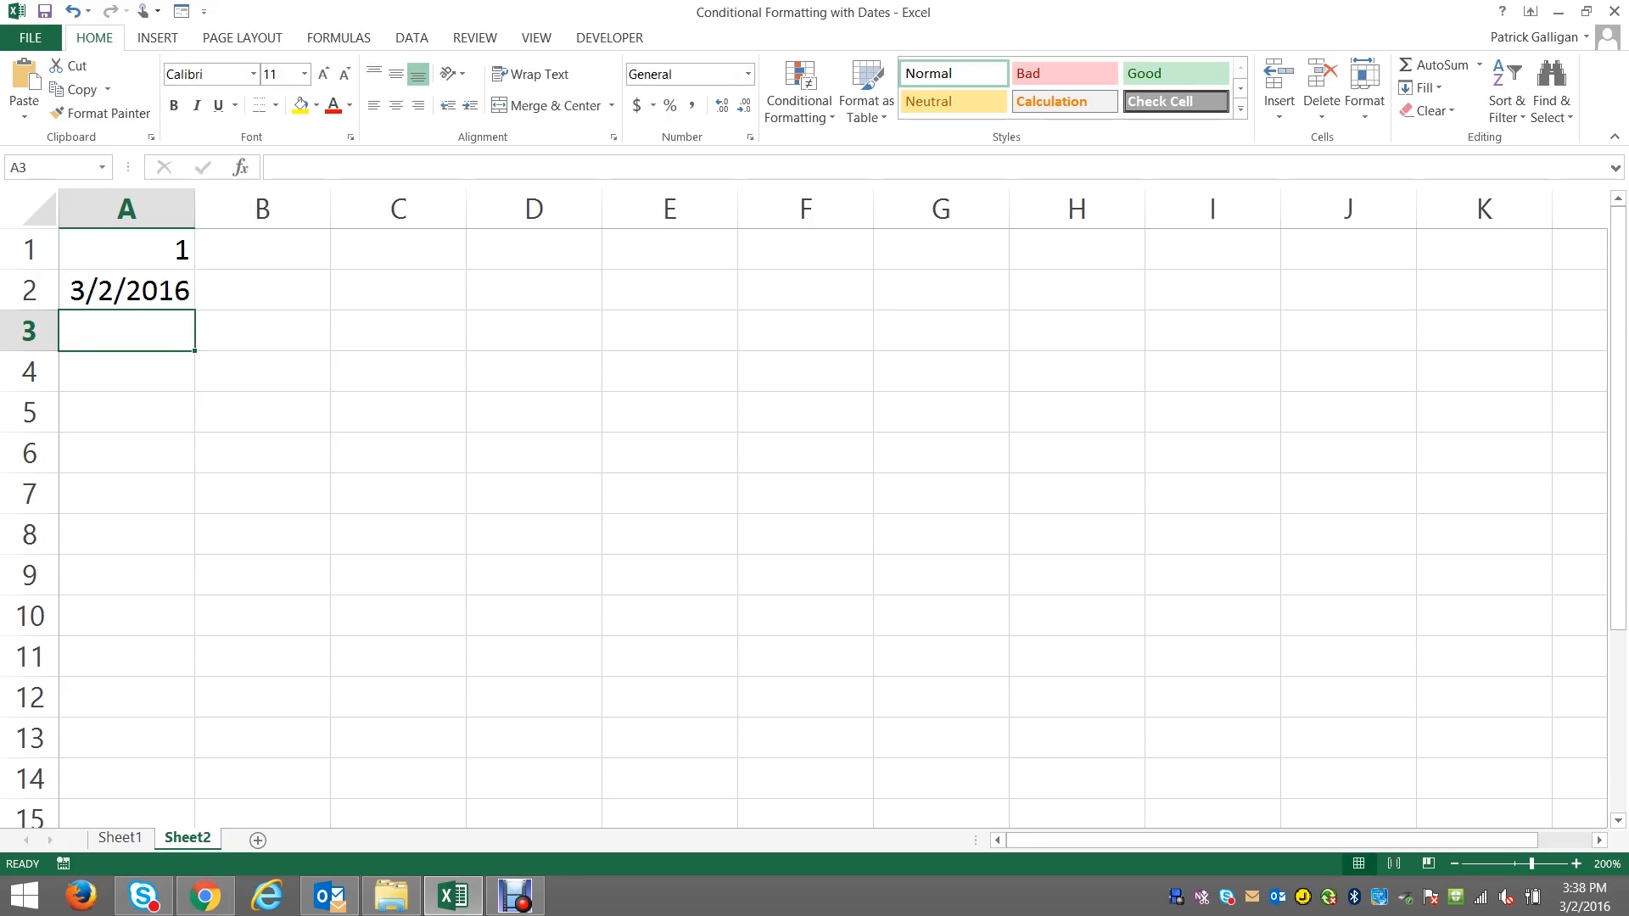
Step: Format cell A1 on Sheet2 as Short Date
{"action": "left_click", "coordinate": [127, 248]}
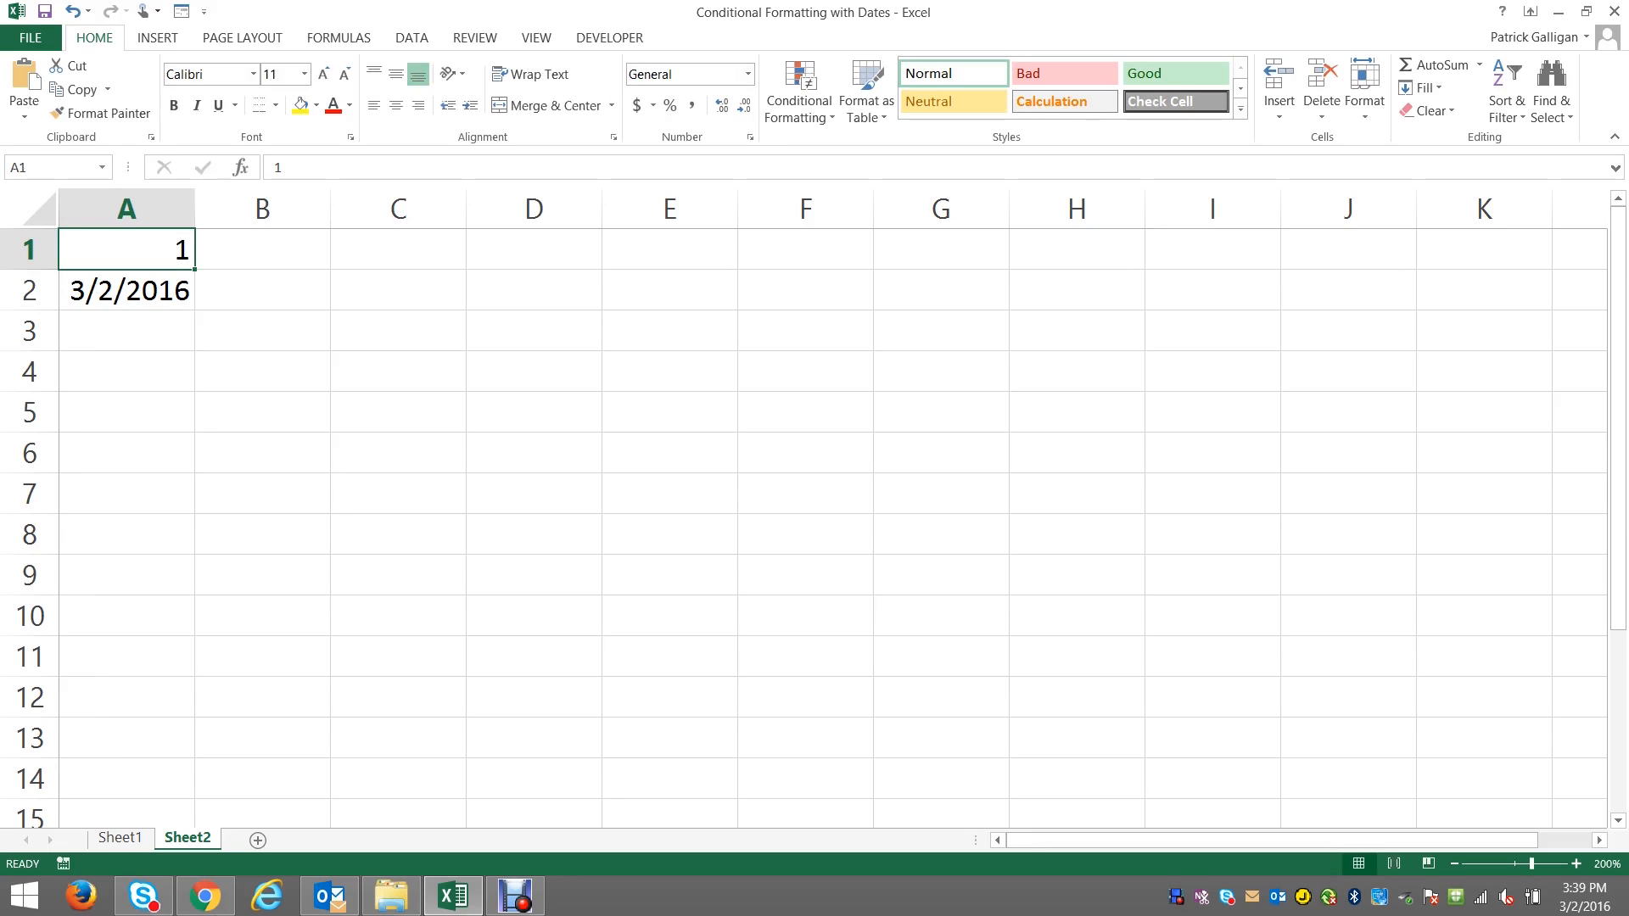
{"action": "left_click", "coordinate": [748, 74]}
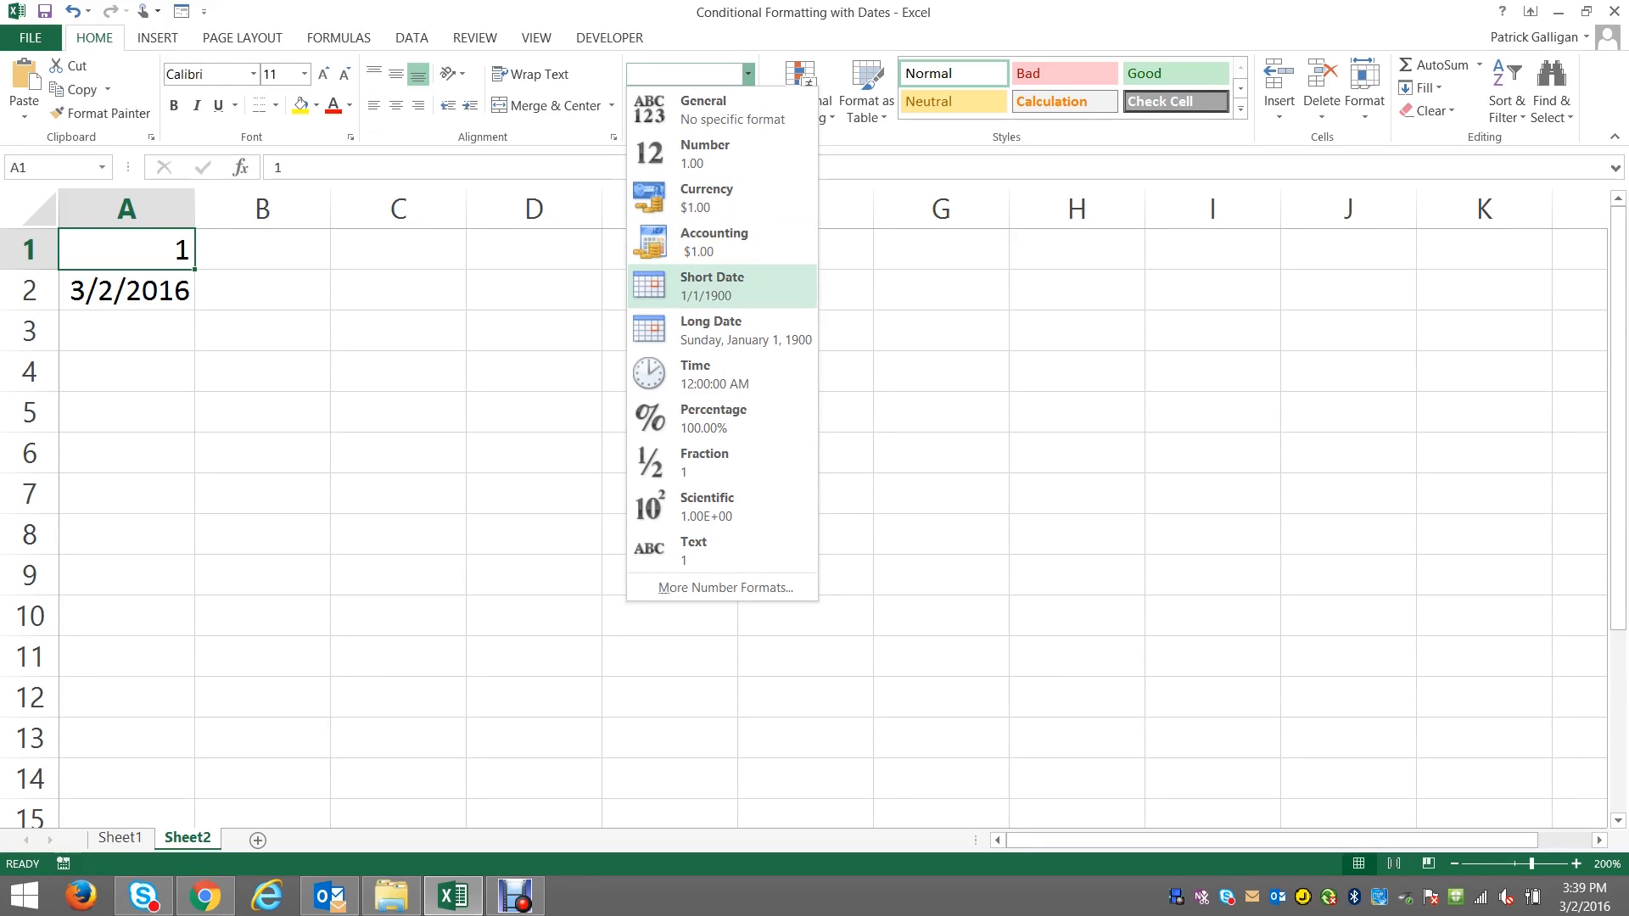
{"action": "left_click", "coordinate": [713, 286]}
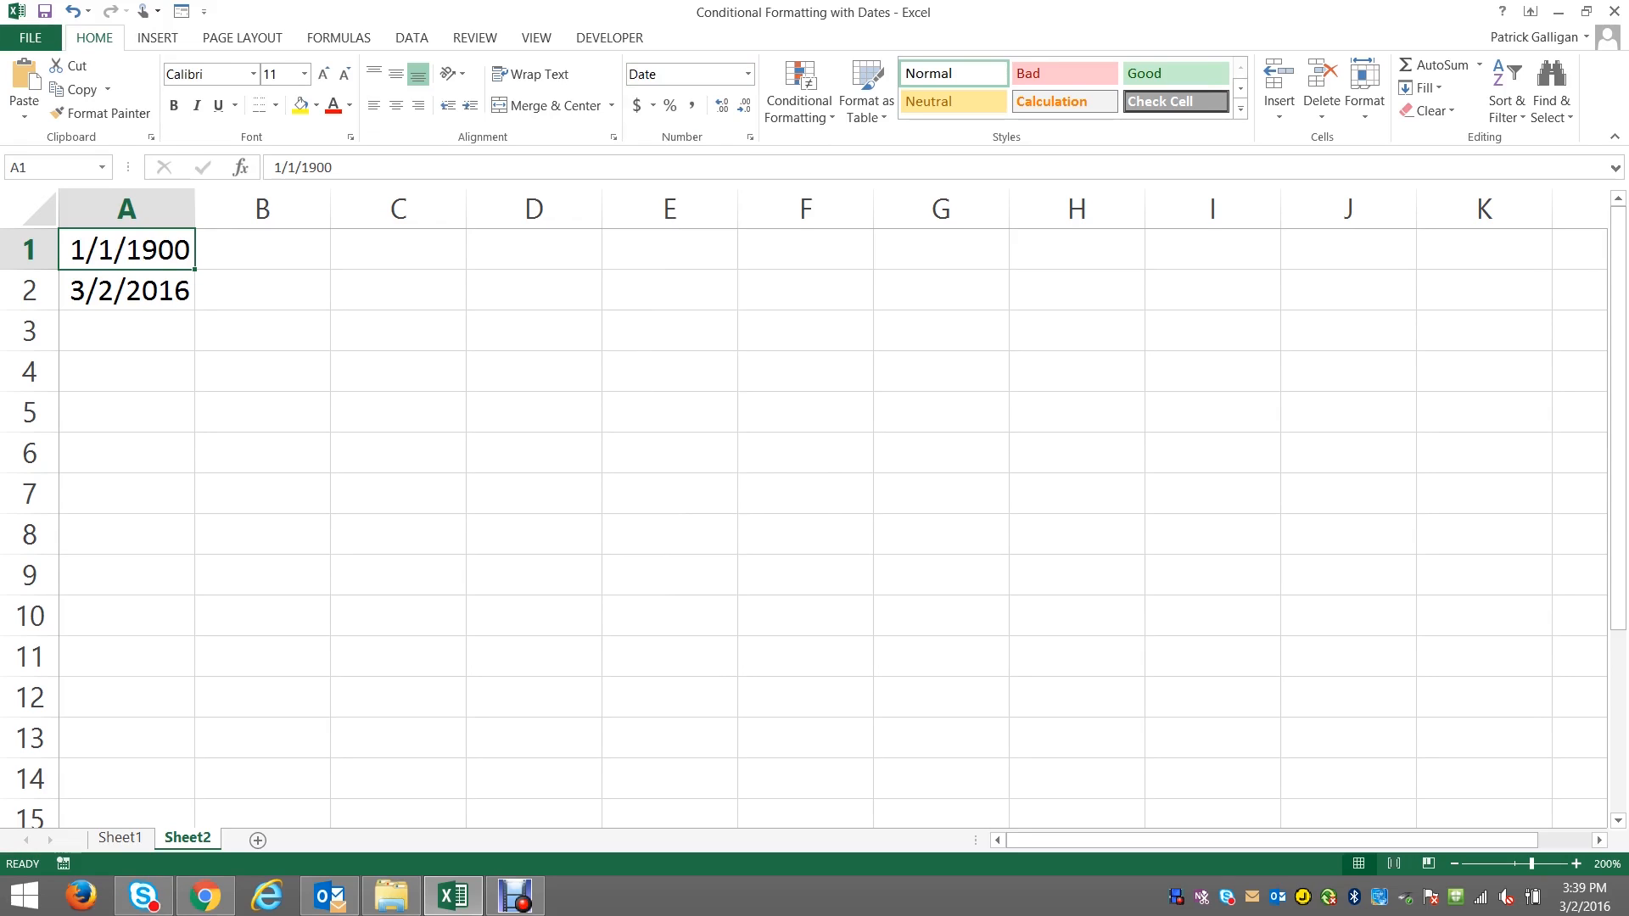
Step: Format cell A2 as Number, and clear its contents after viewing the serial number
{"action": "left_click", "coordinate": [127, 290]}
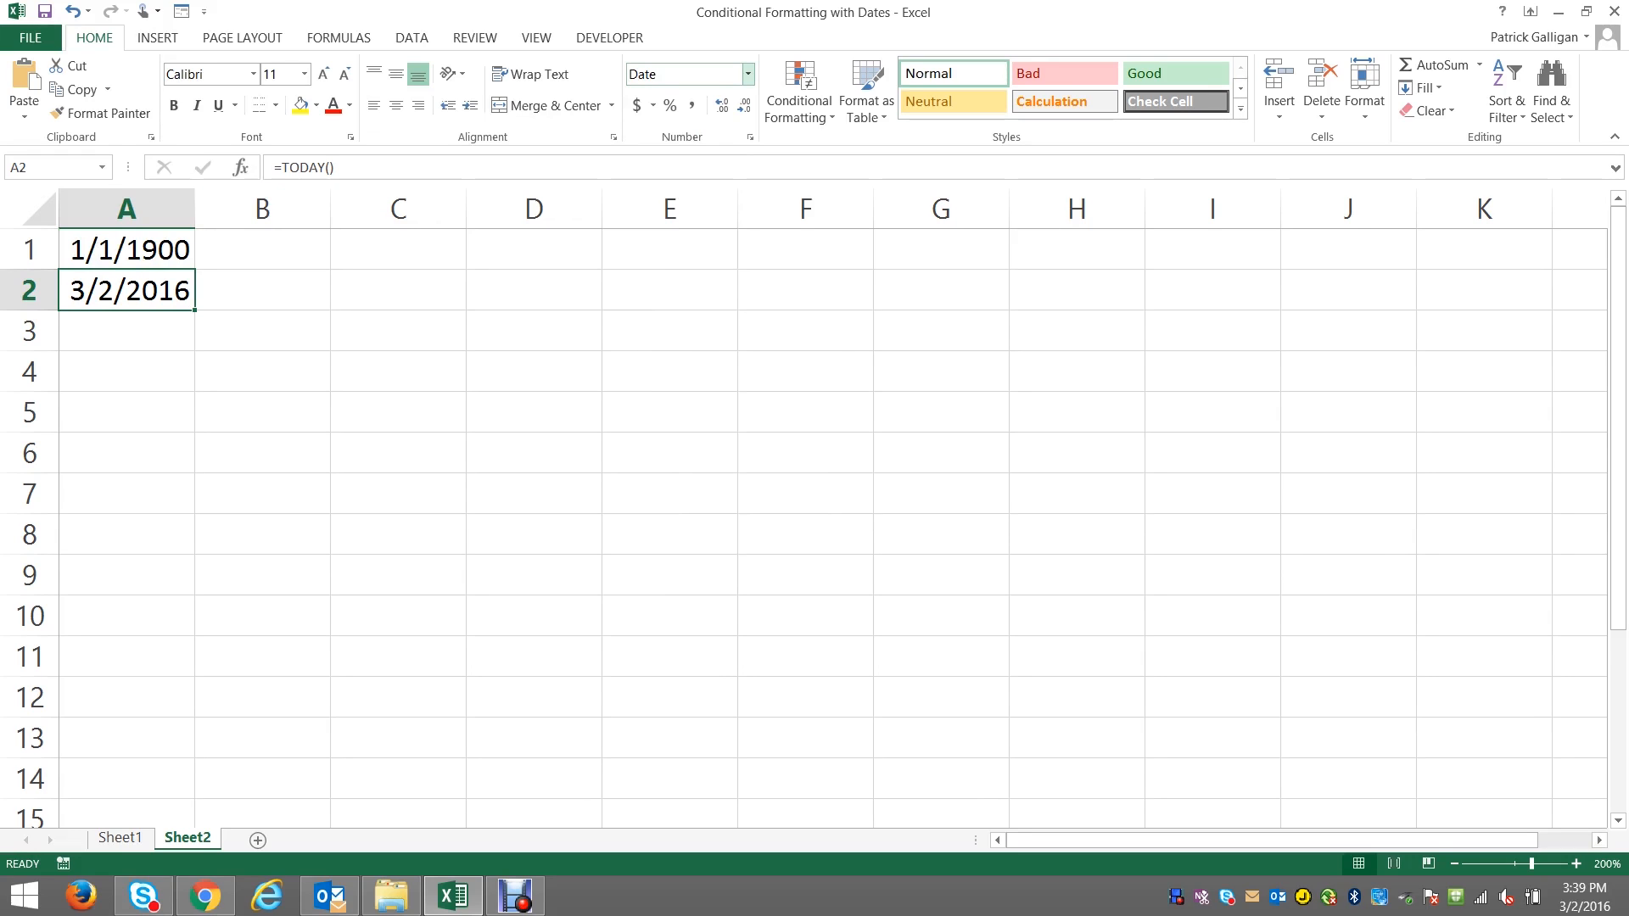
{"action": "left_click", "coordinate": [748, 74]}
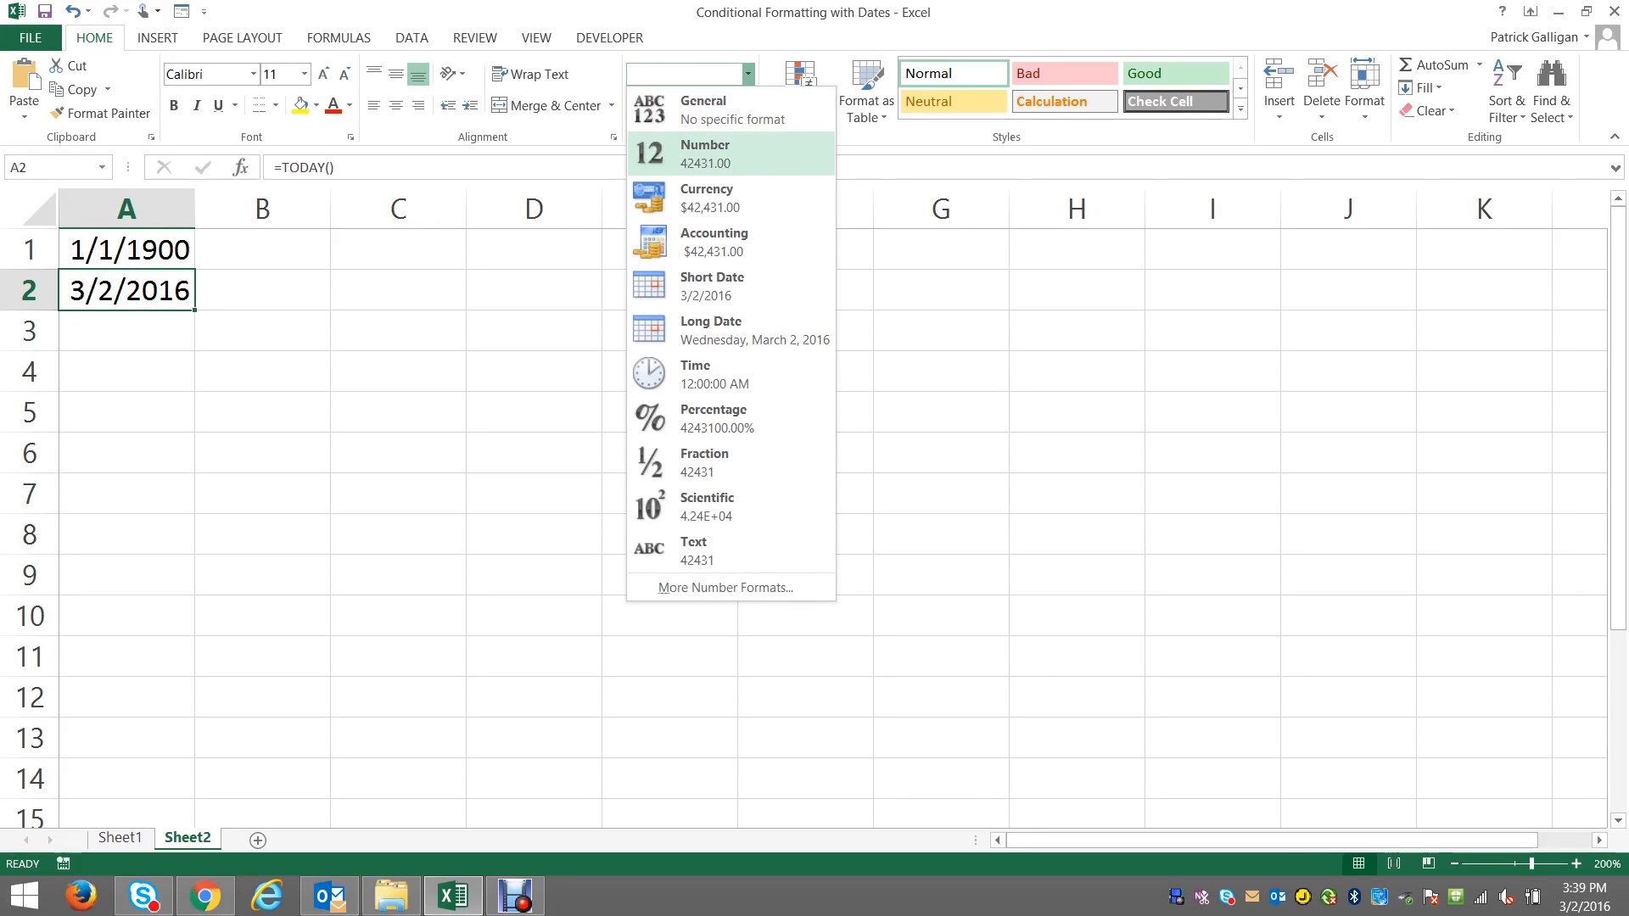
{"action": "left_click", "coordinate": [705, 154]}
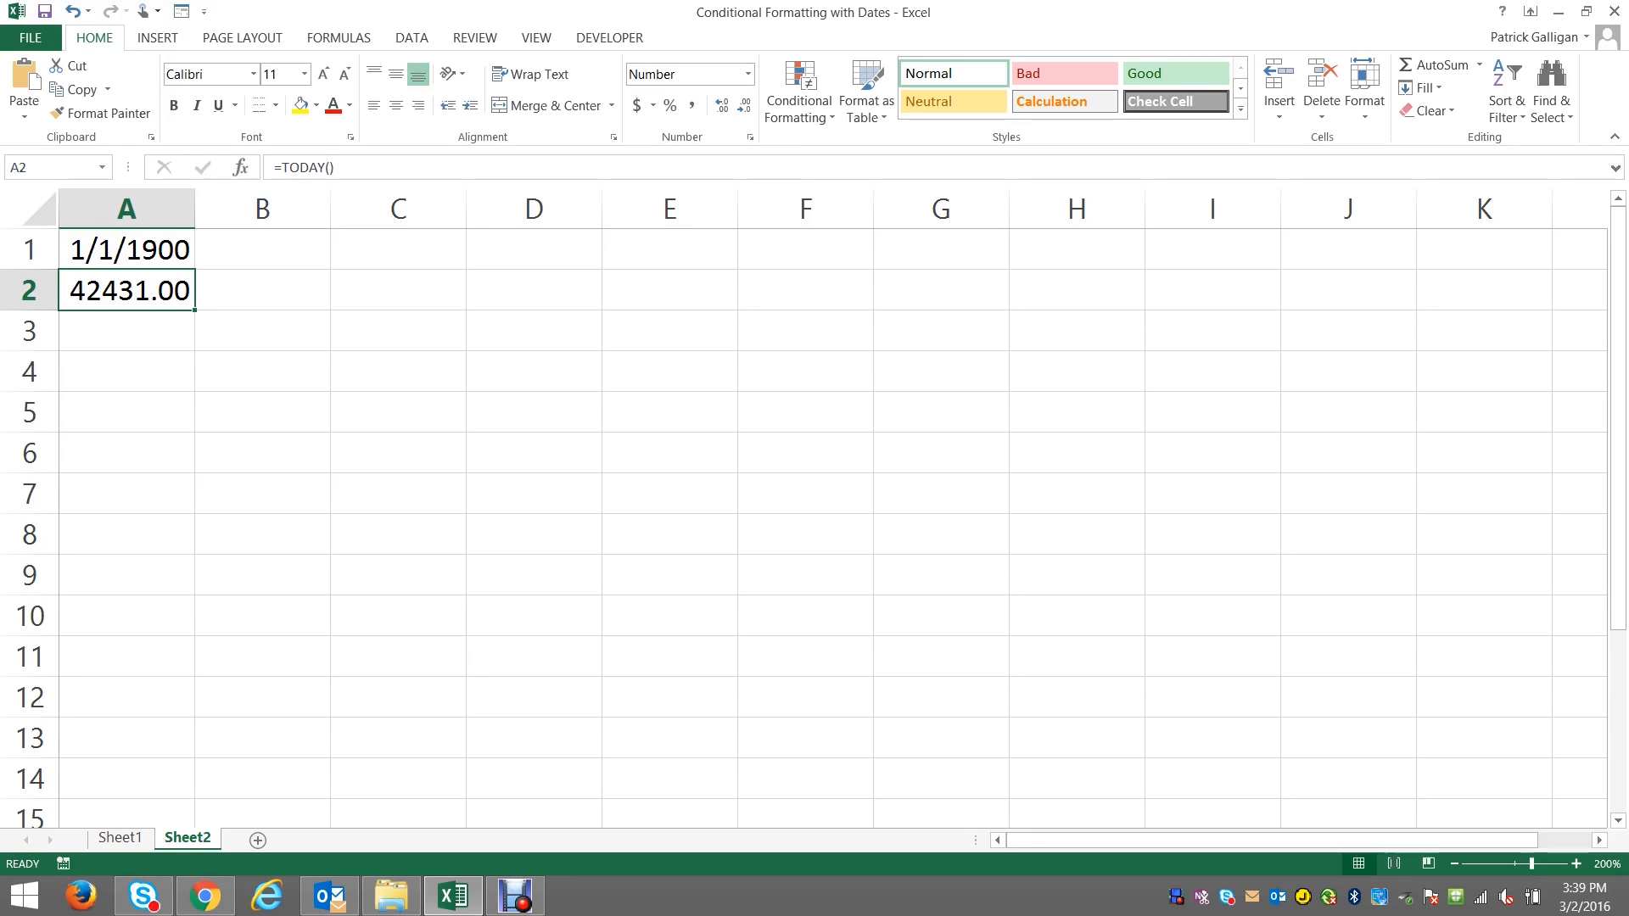
{"action": "key", "text": "Delete"}
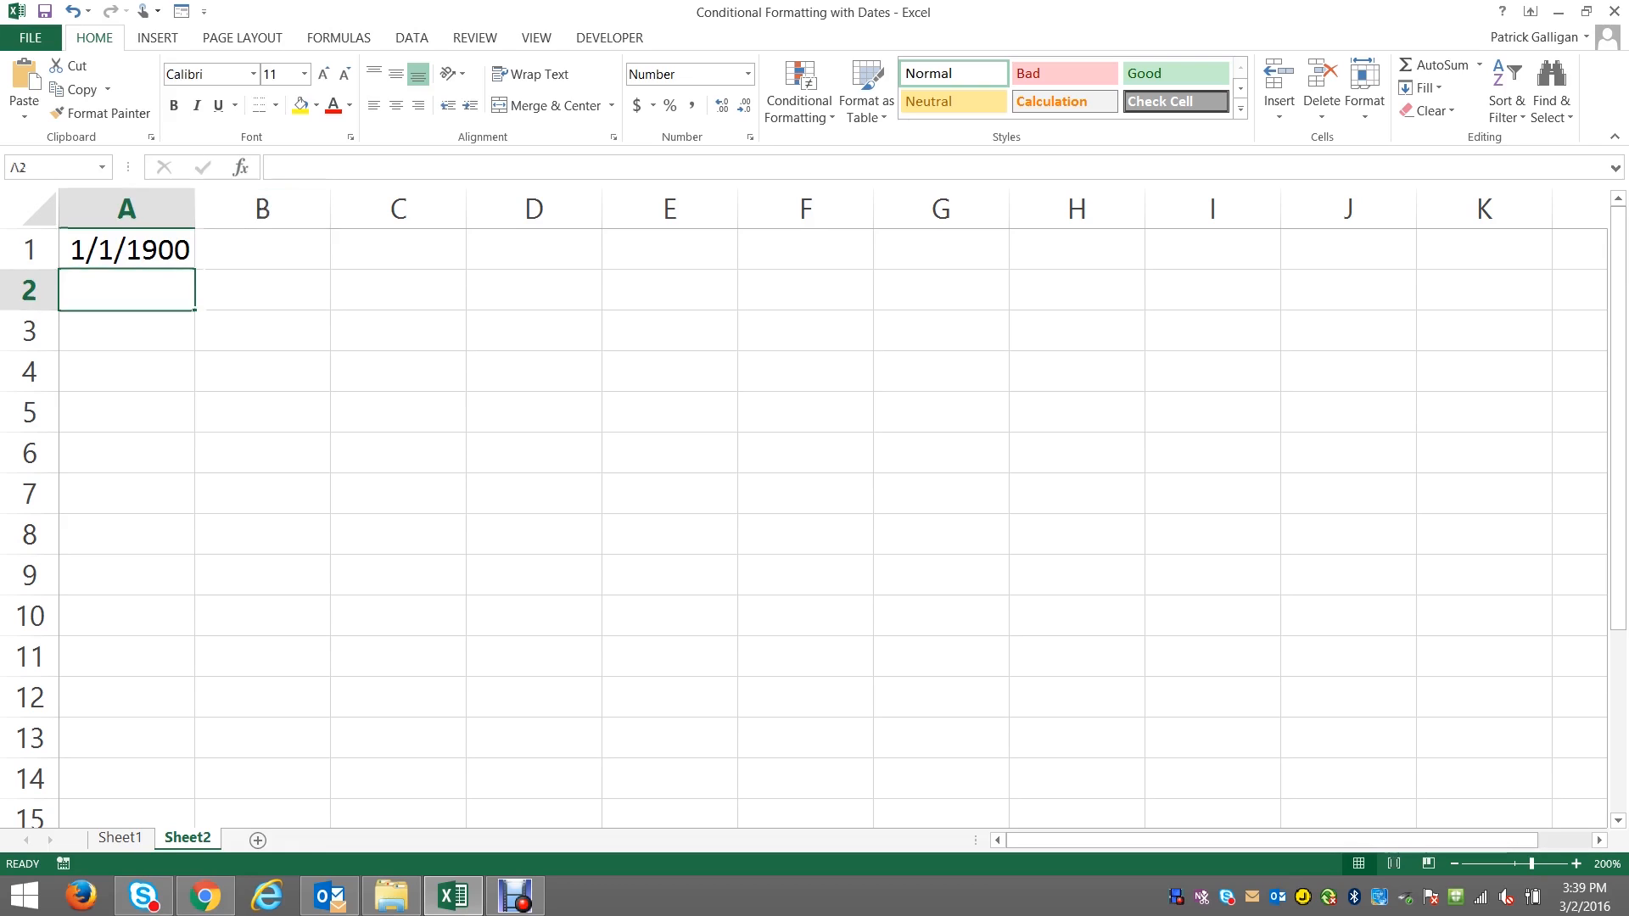
Step: Enter the formula =A1+42000 in cell B1 to add 42000 days to the date in A1
{"action": "left_click", "coordinate": [263, 249]}
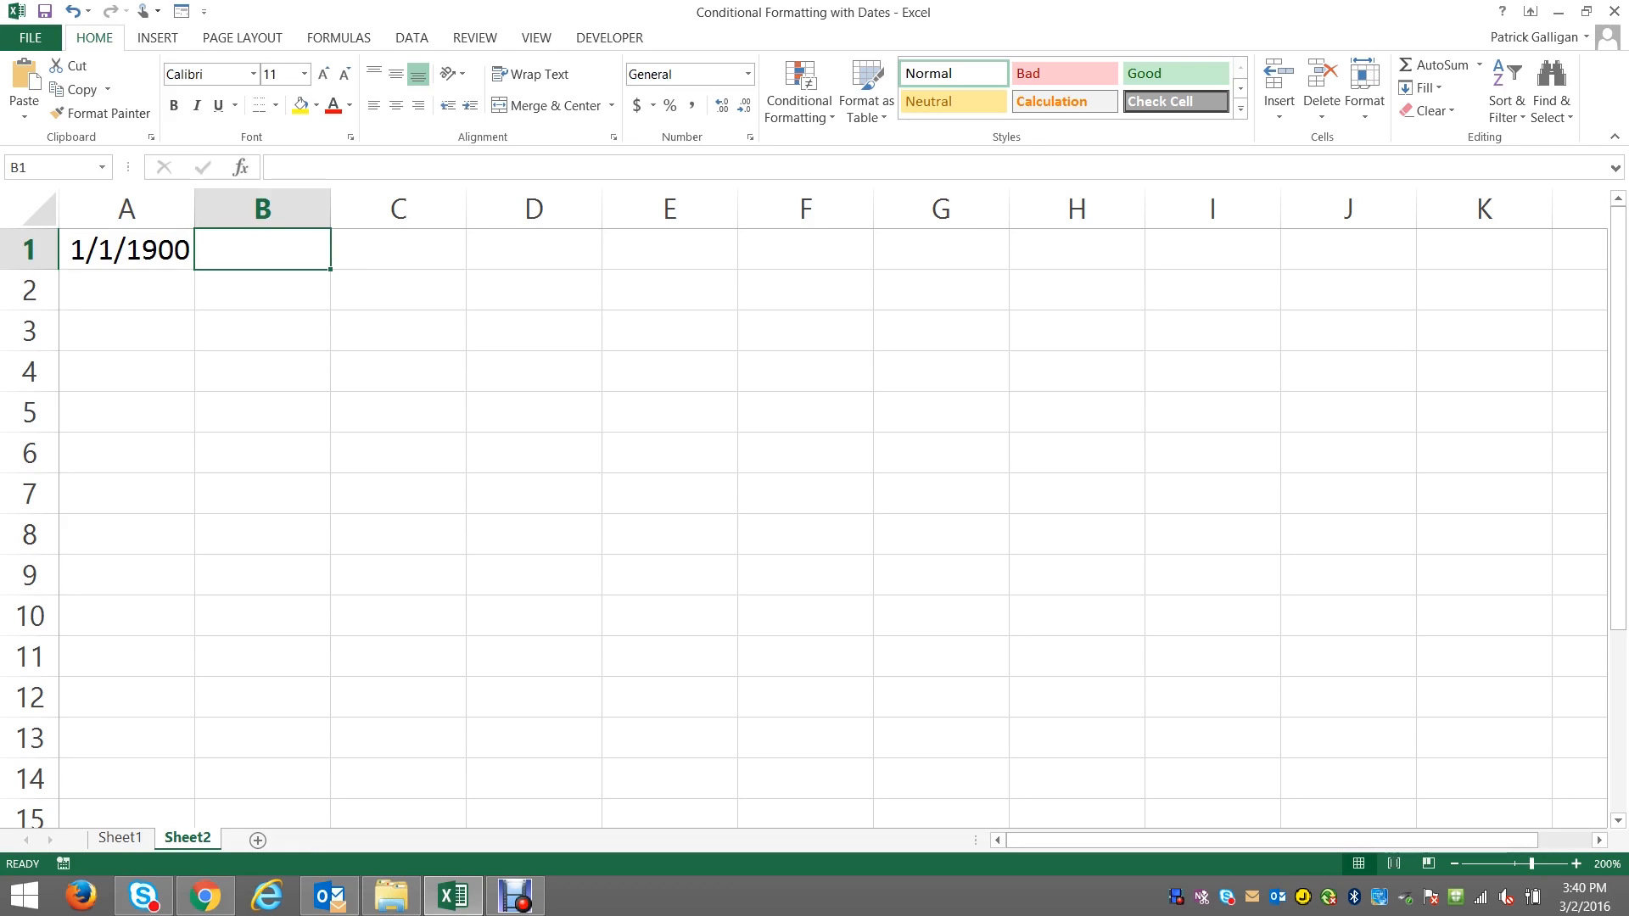
{"action": "type", "text": "="}
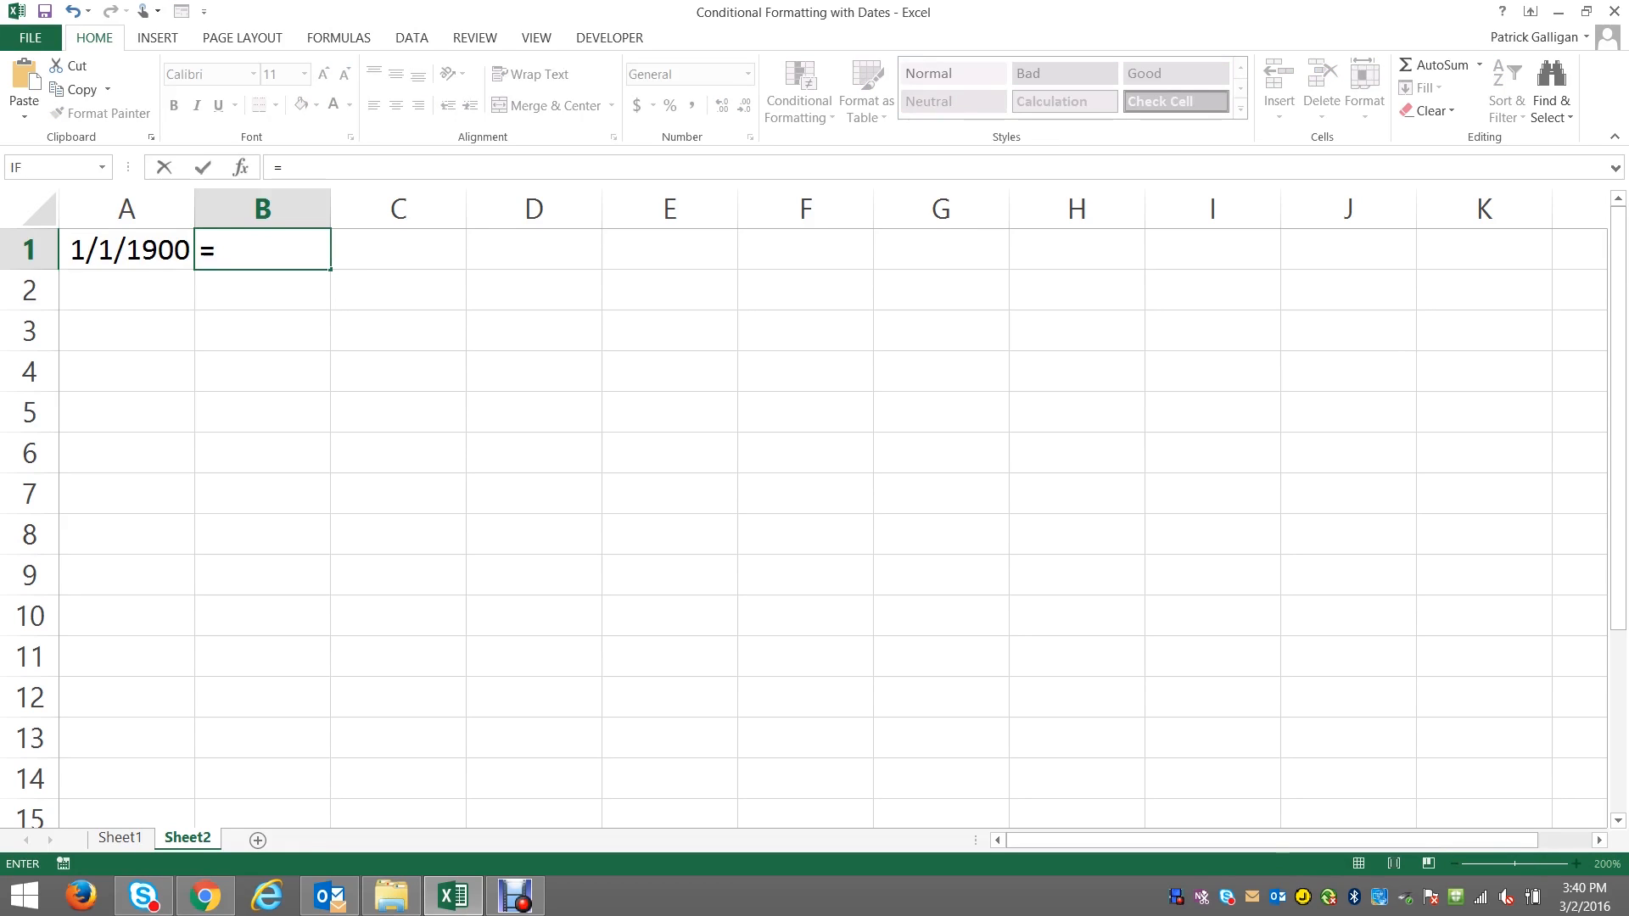
{"action": "key", "text": "Left"}
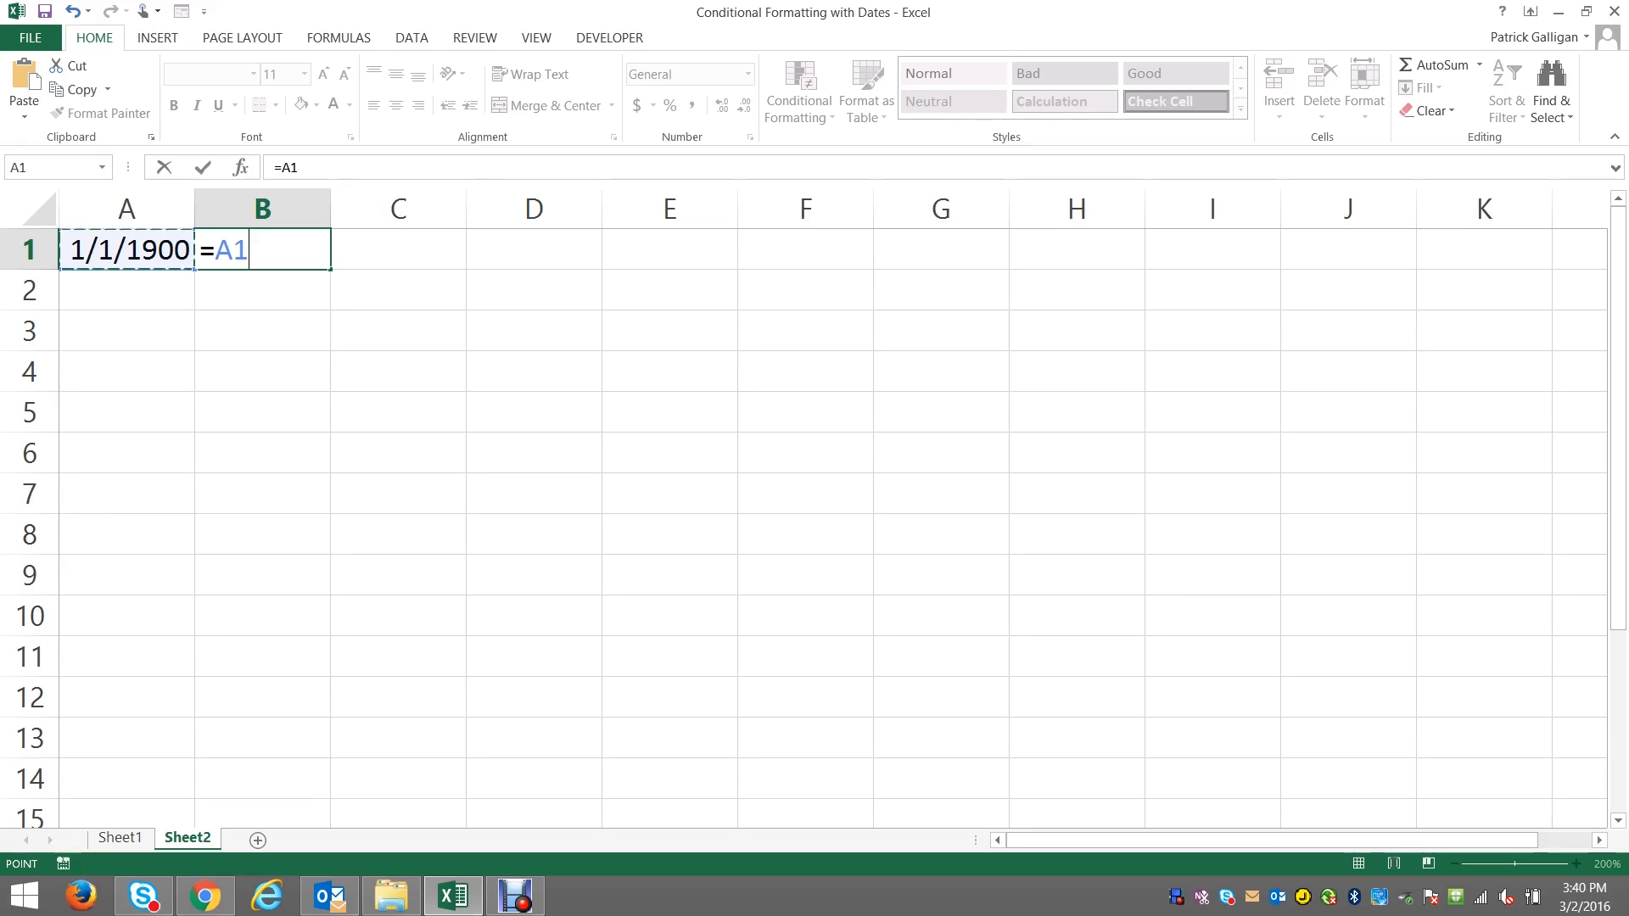
{"action": "type", "text": "+42000"}
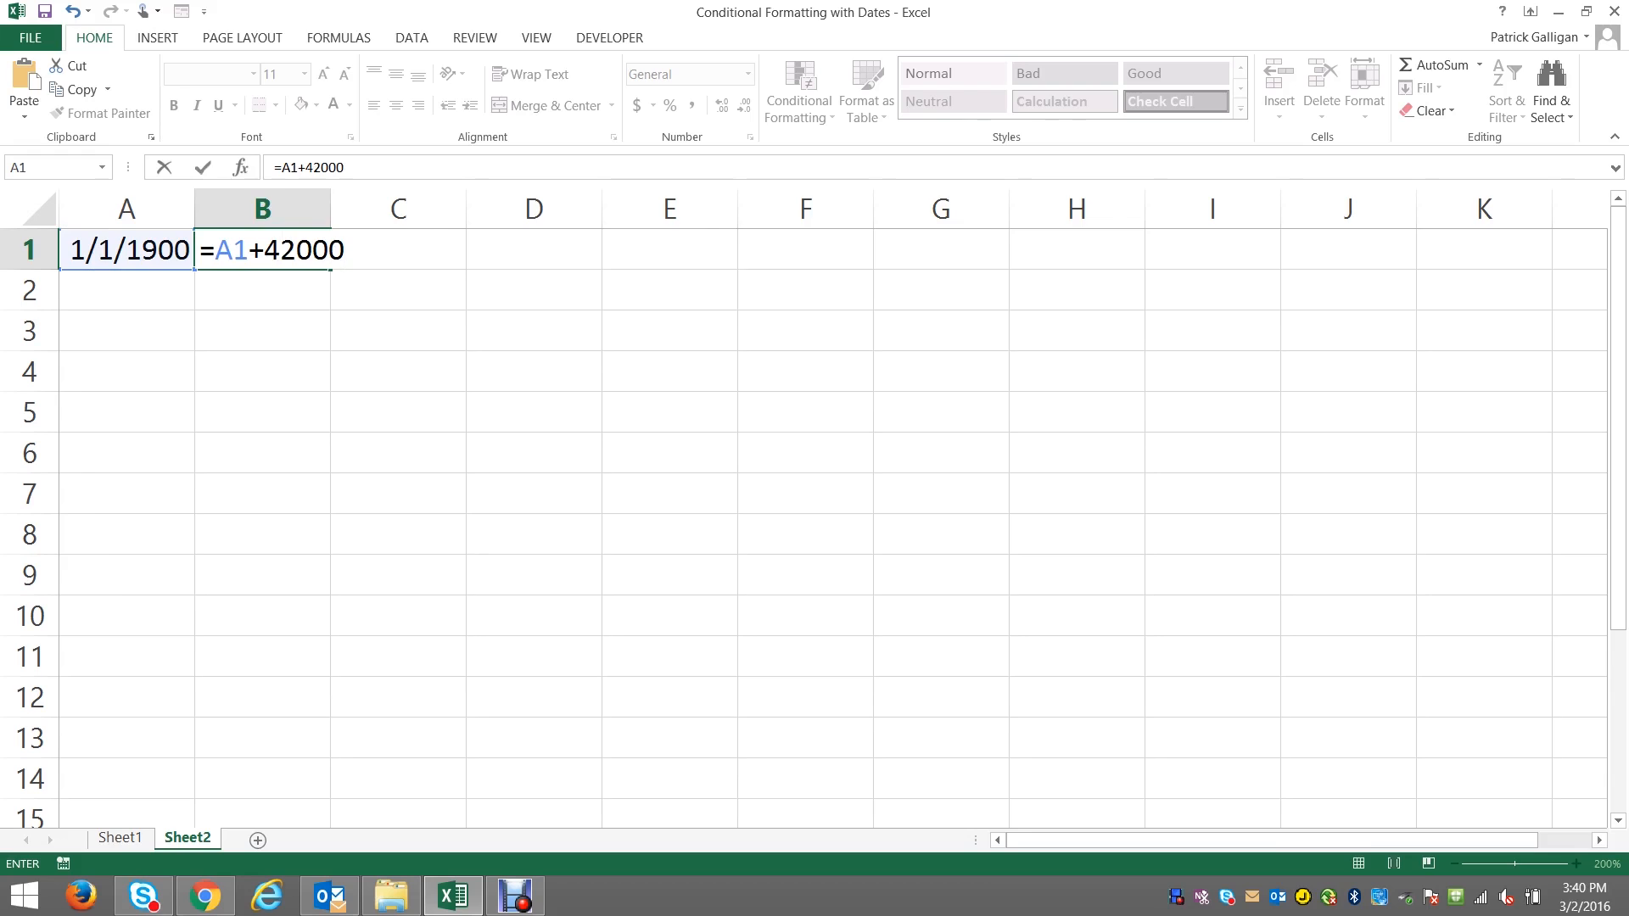
{"action": "key", "text": "Return"}
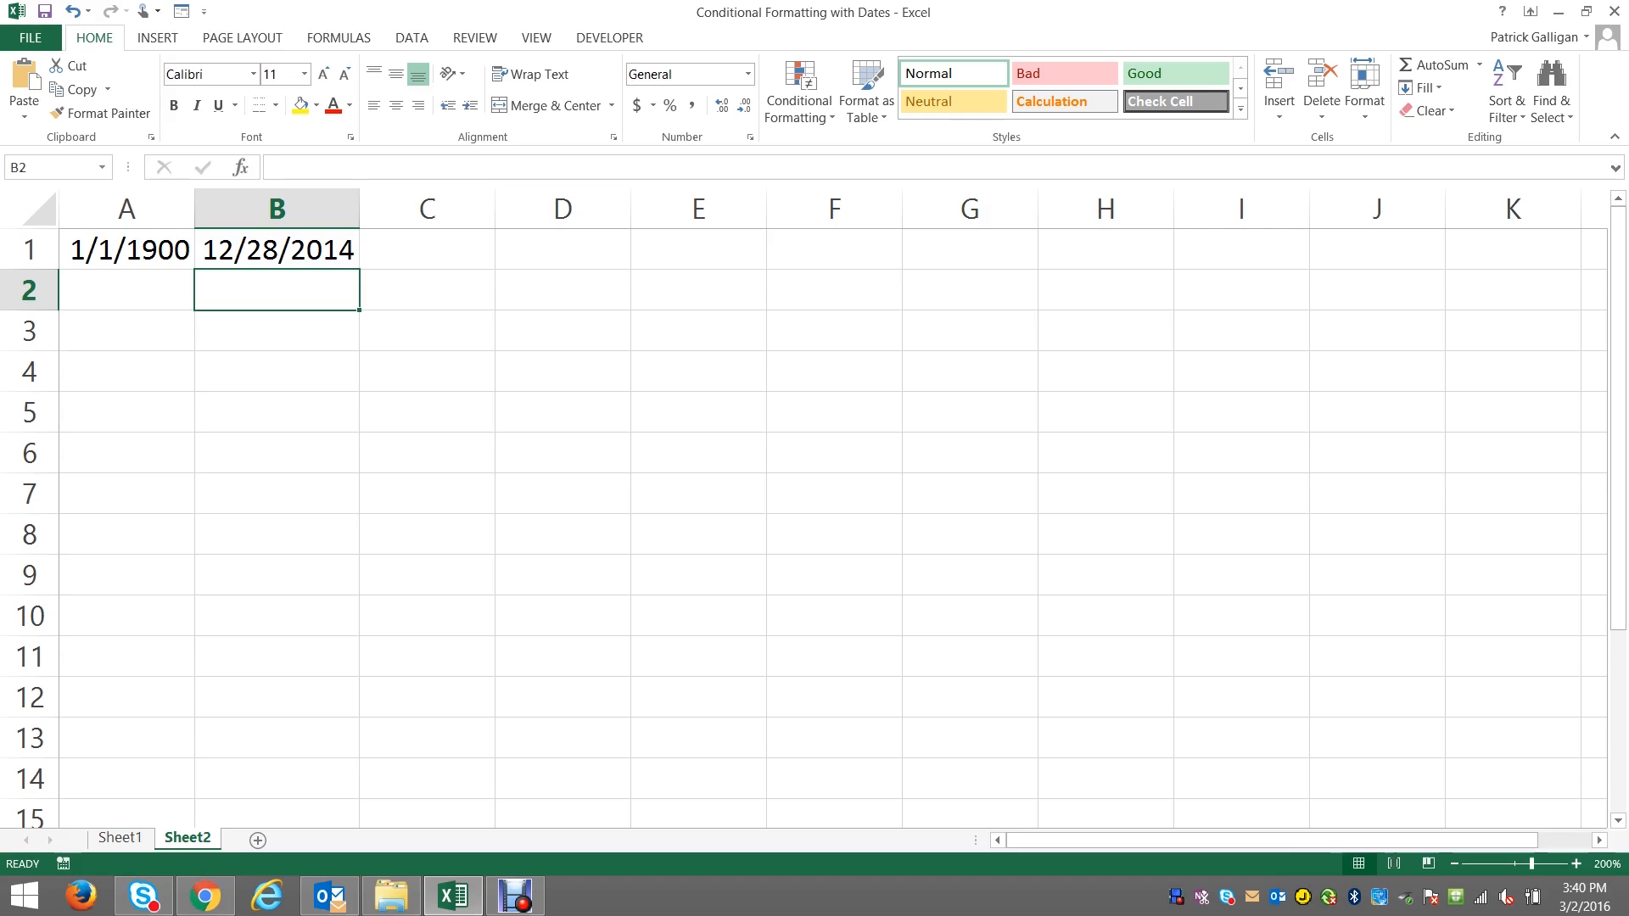
Step: Enter the formula =B1-365 in cell C1 to subtract 365 days from the date in B1
{"action": "right_click", "coordinate": [433, 252]}
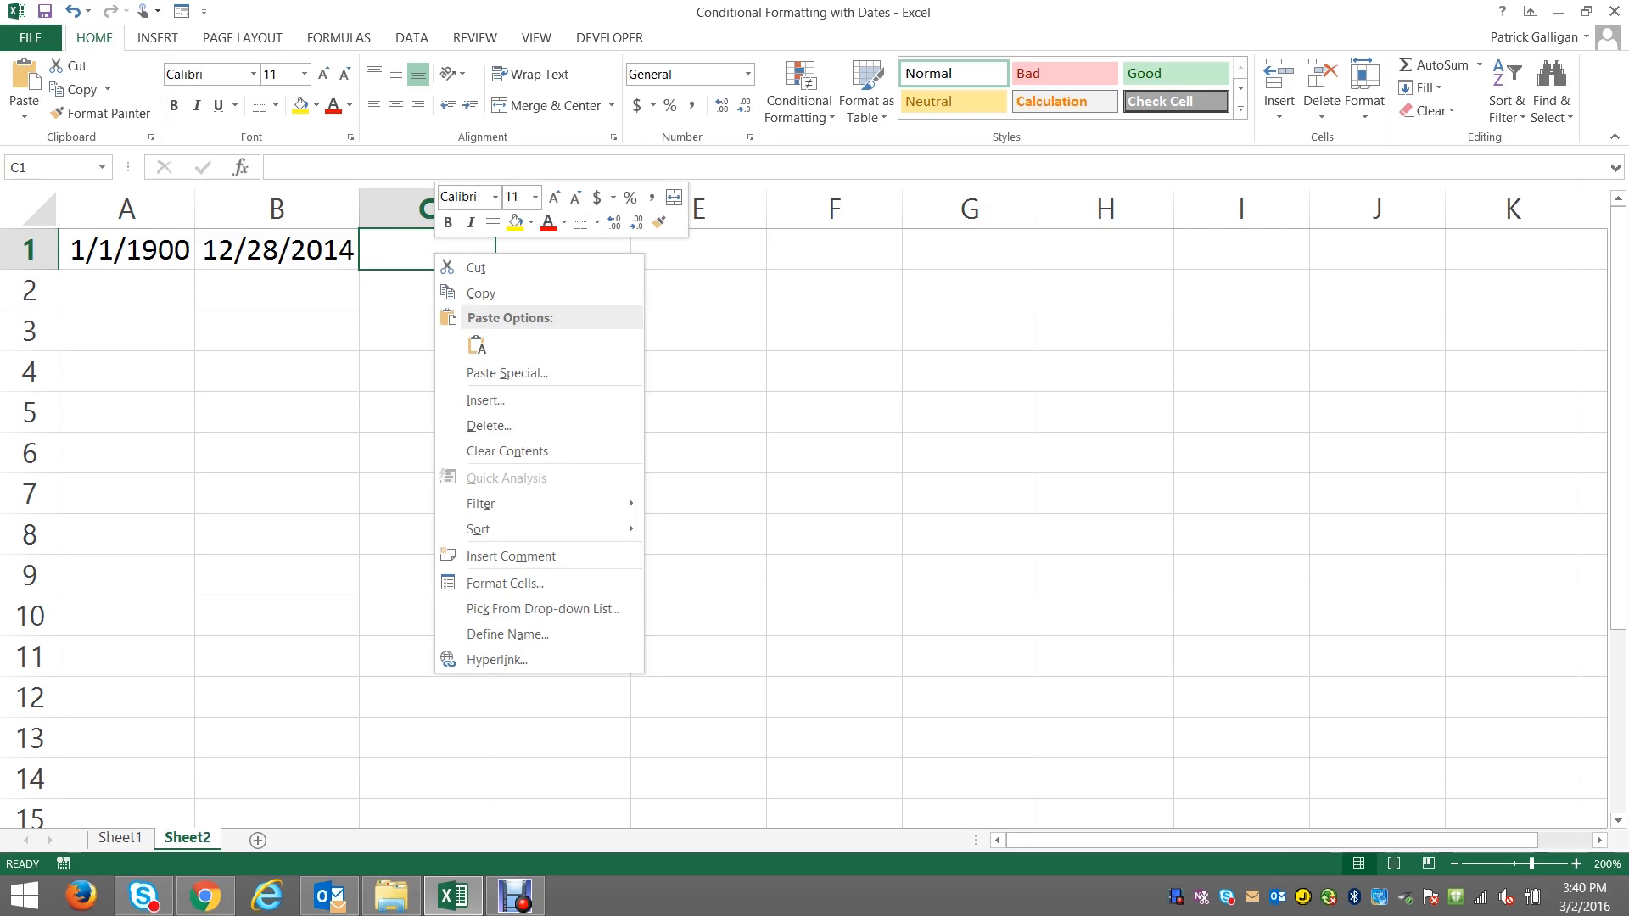
{"action": "key", "text": "Escape"}
{"action": "type", "text": "="}
{"action": "left_click", "coordinate": [276, 249]}
{"action": "type", "text": "-"}
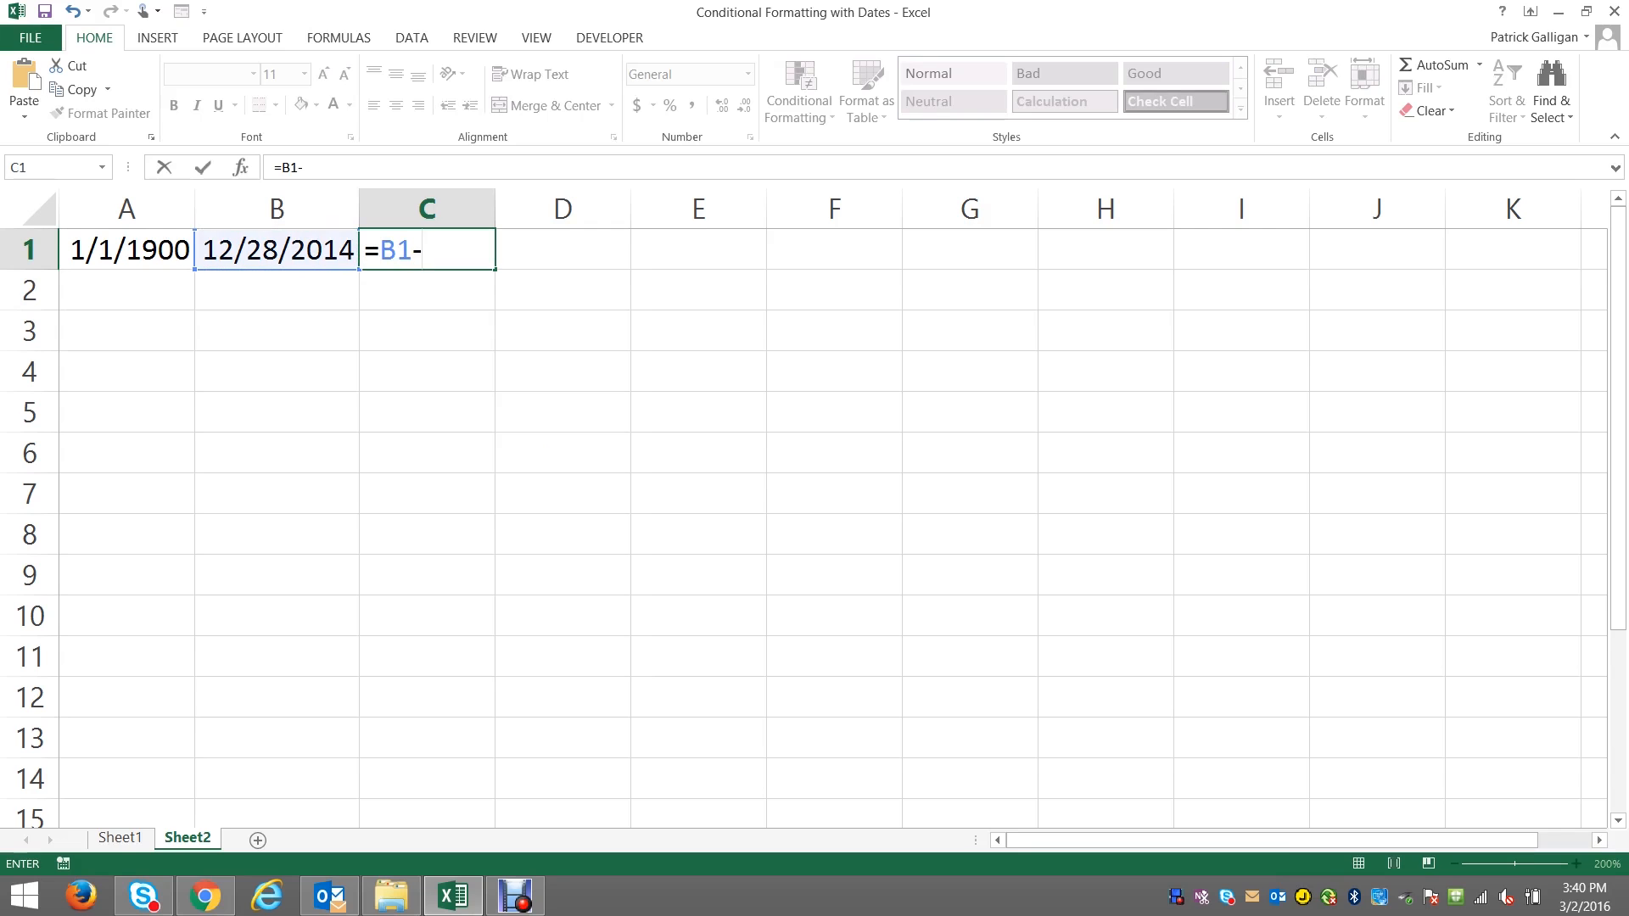
{"action": "type", "text": "365"}
{"action": "key", "text": "Return"}
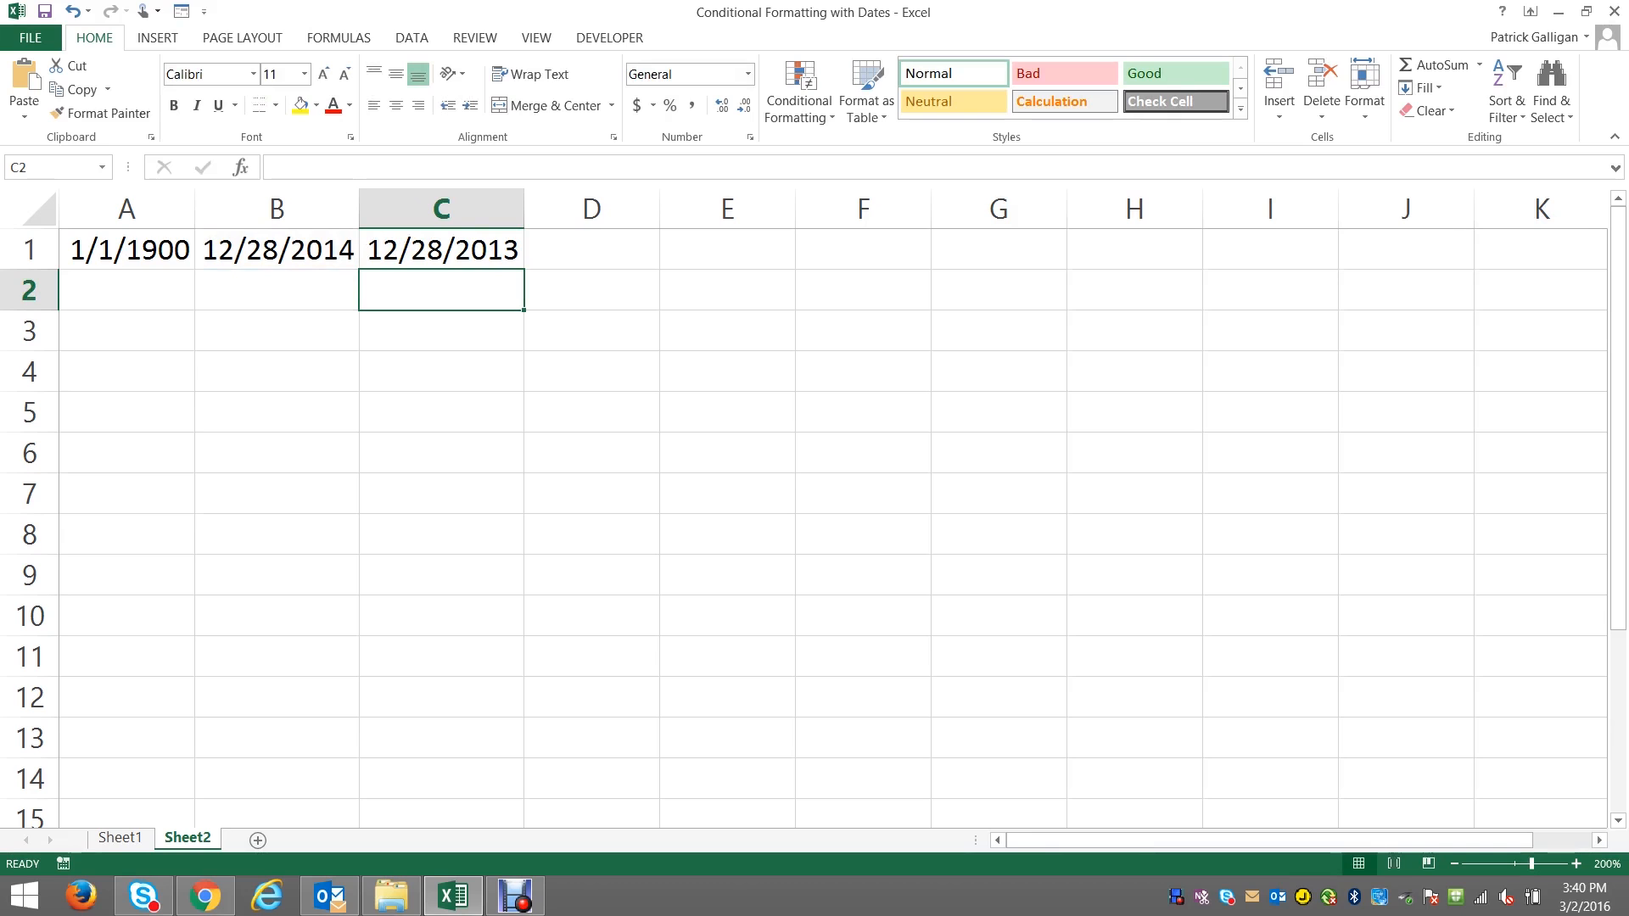
Step: Switch to Sheet1 and enter 2/3/2013 as the first Date Certified value in cell C5
{"action": "key", "text": "ctrl+Page_Up"}
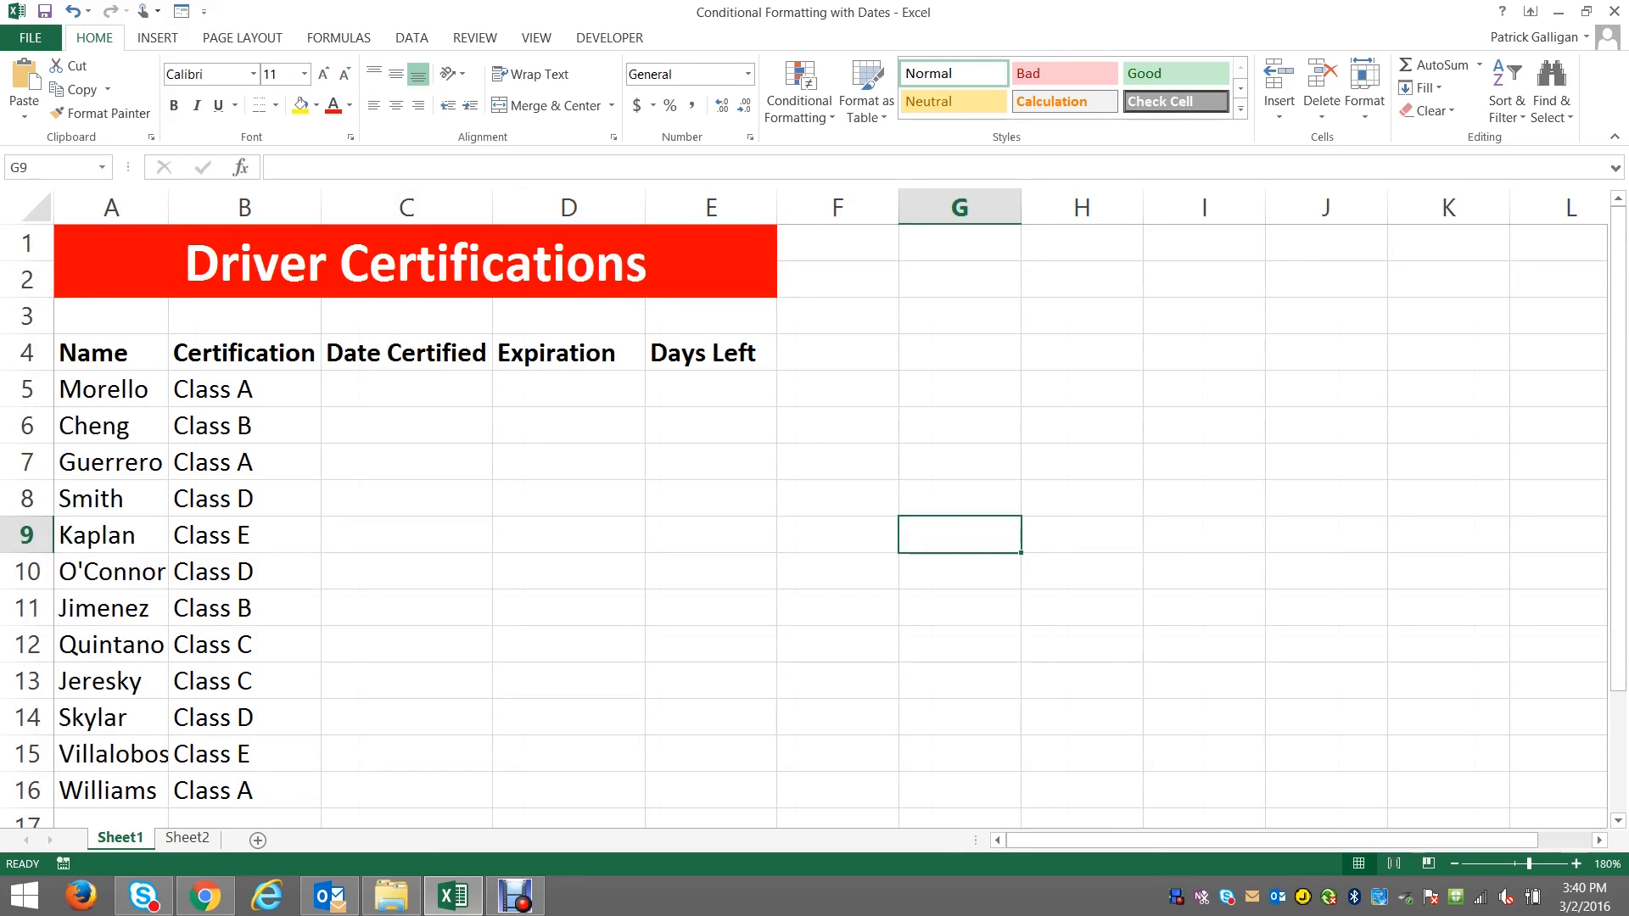
{"action": "left_click", "coordinate": [406, 389]}
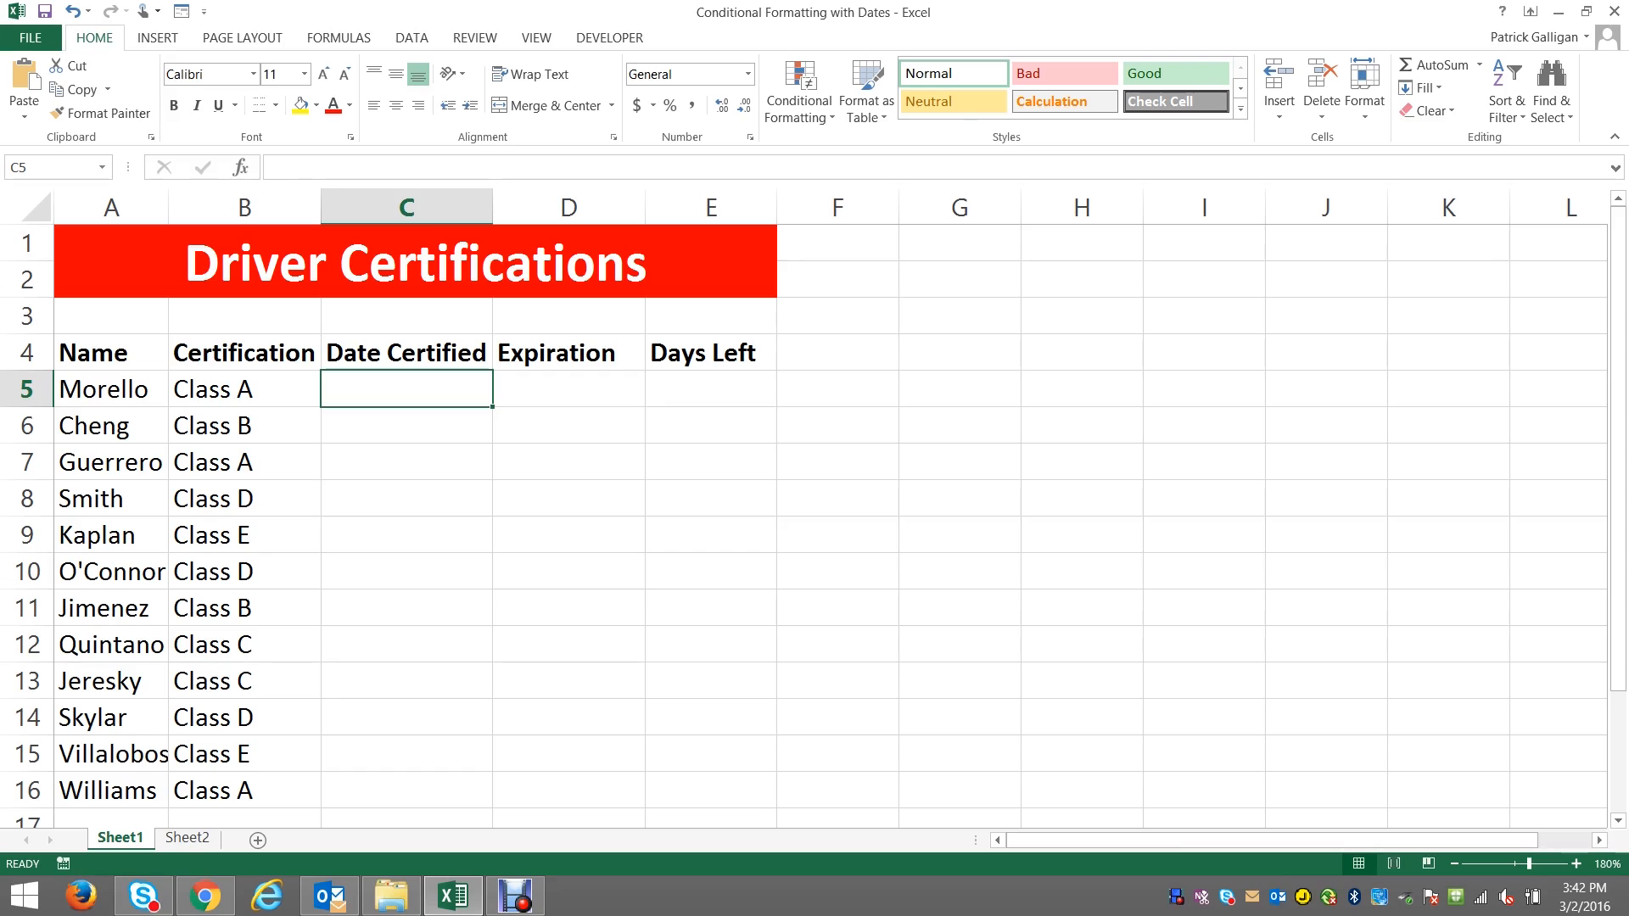
{"action": "type", "text": "/3/"}
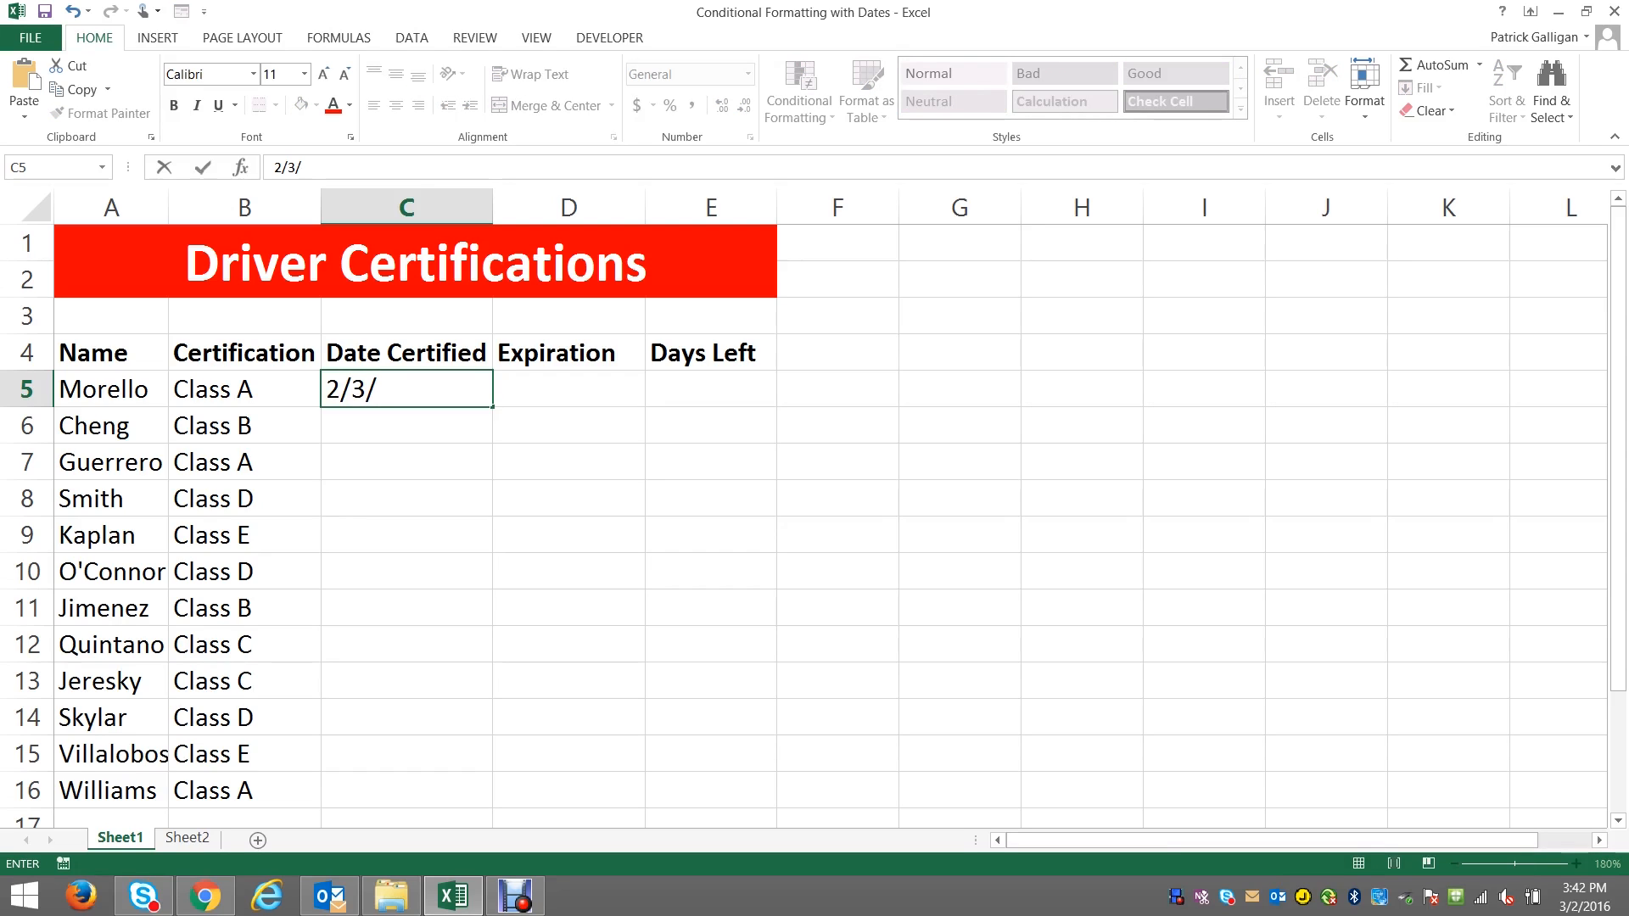
{"action": "type", "text": "2013"}
{"action": "key", "text": "Return"}
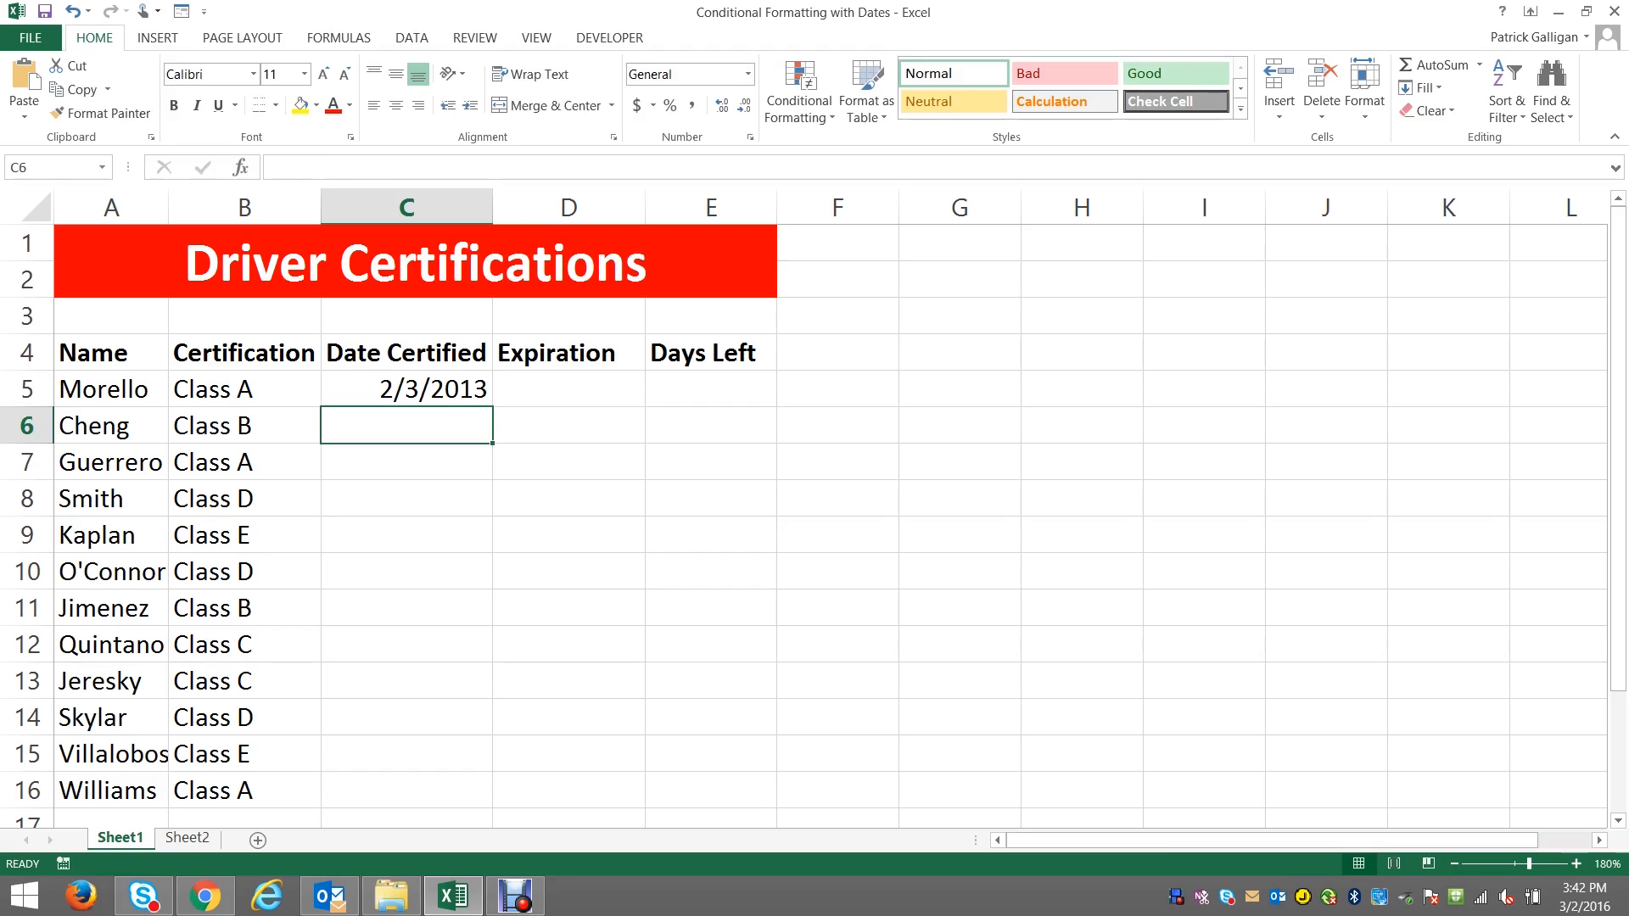
Step: Enter the remaining Date Certified values in column C, including 3/4/2013 in C6, 6/2/2014 in C7 and 8/9/2013 in C16
{"action": "type", "text": "3/"}
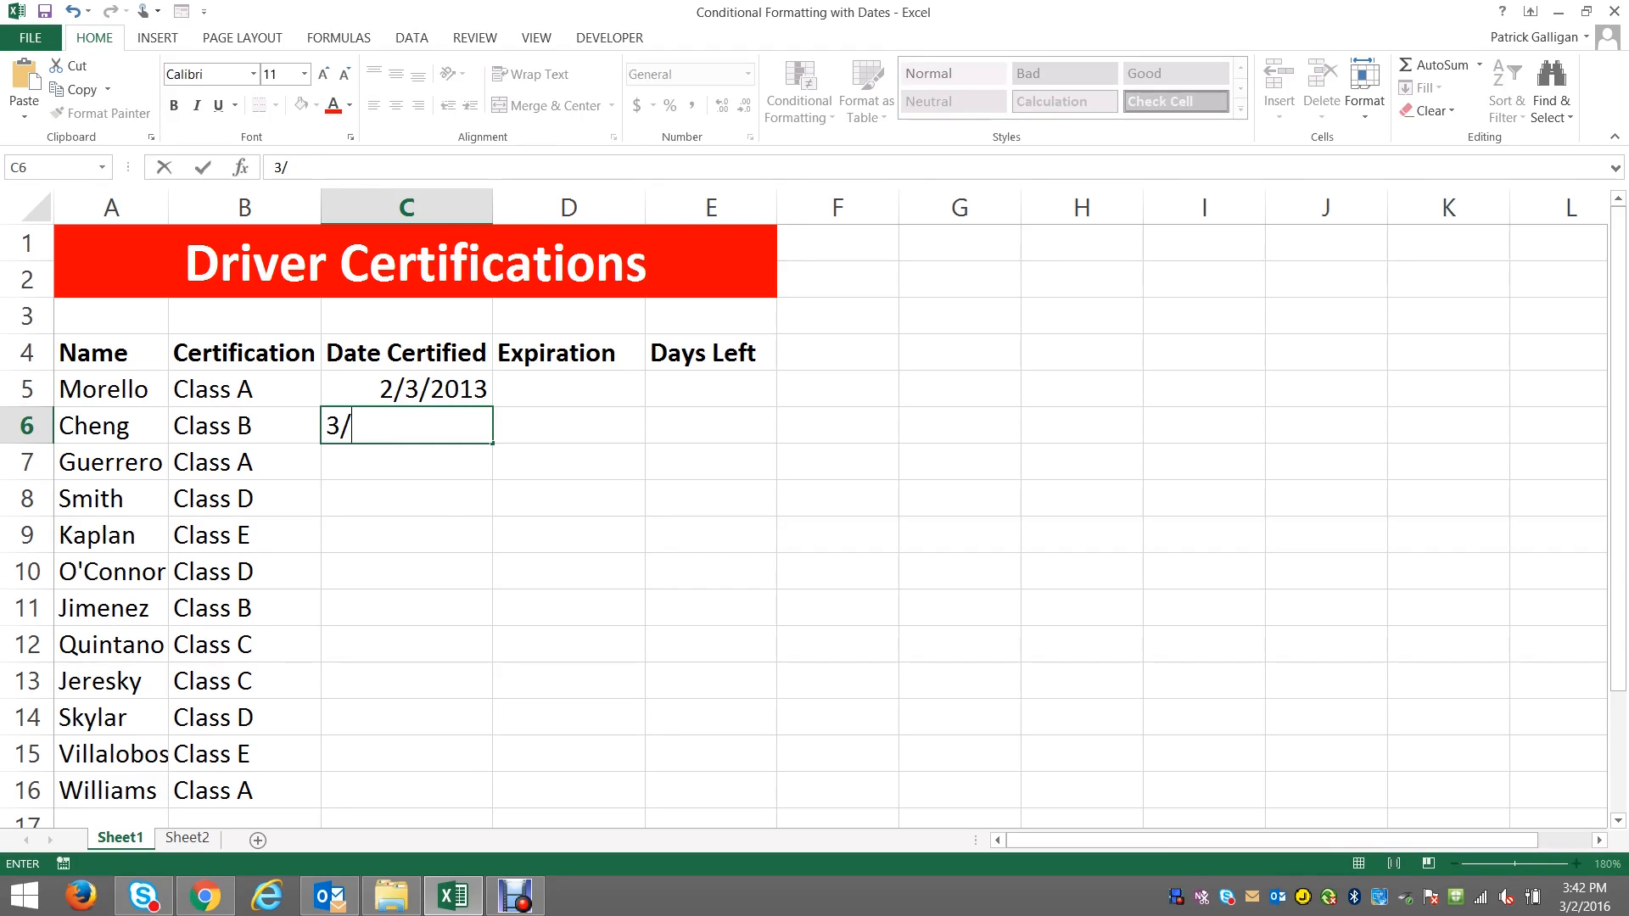
{"action": "type", "text": "4/2013"}
{"action": "key", "text": "Return"}
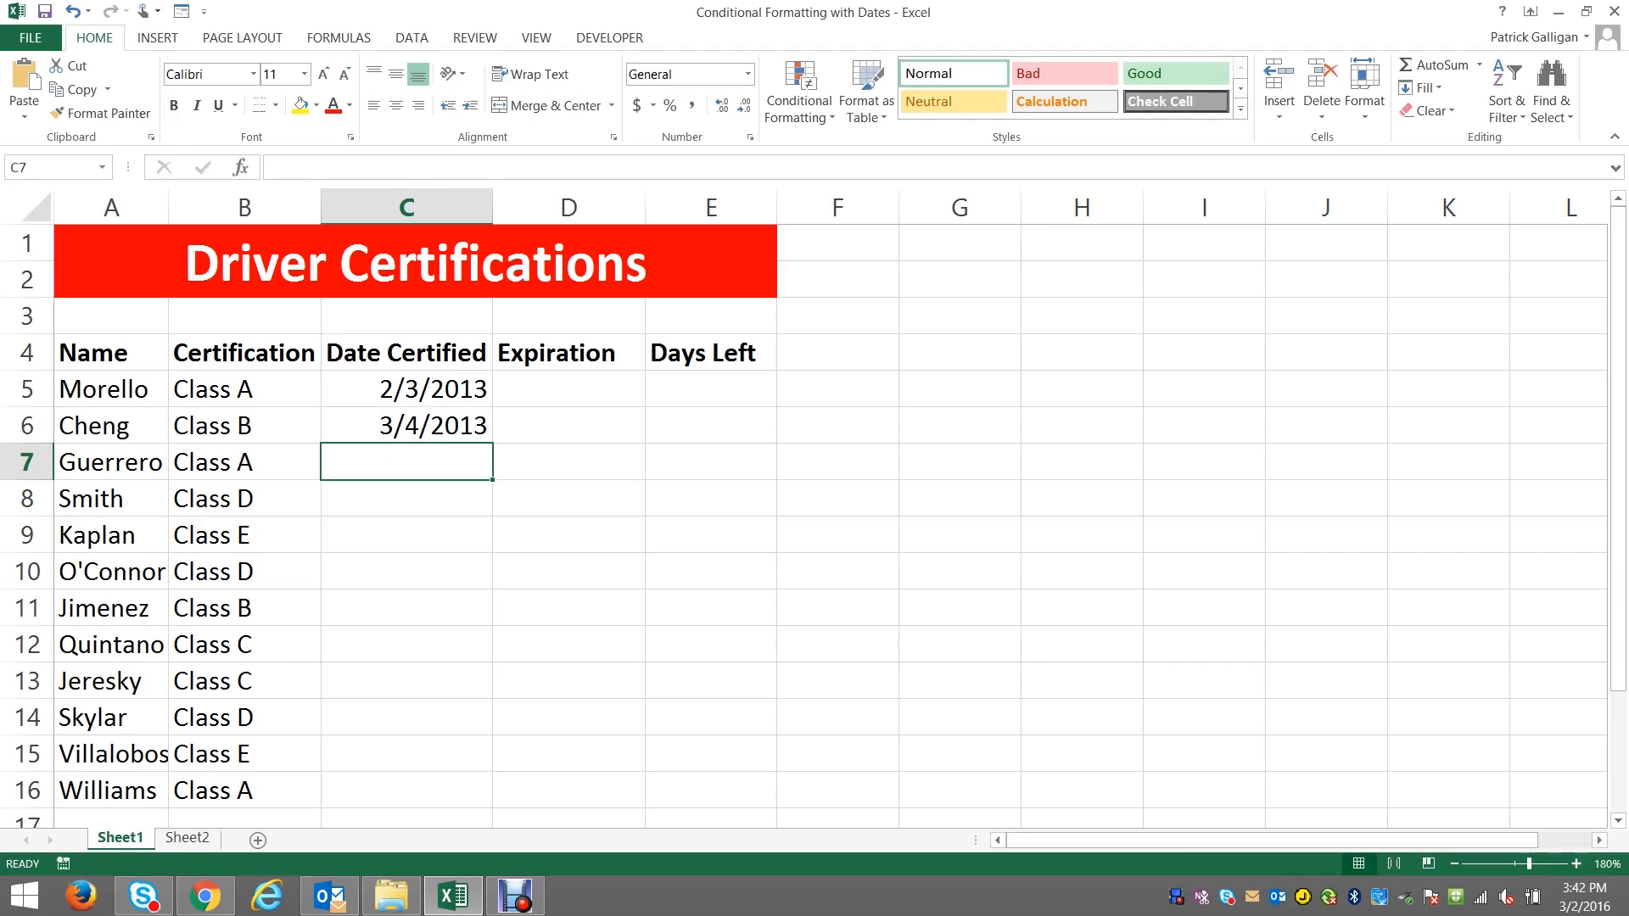
{"action": "type", "text": "6/"}
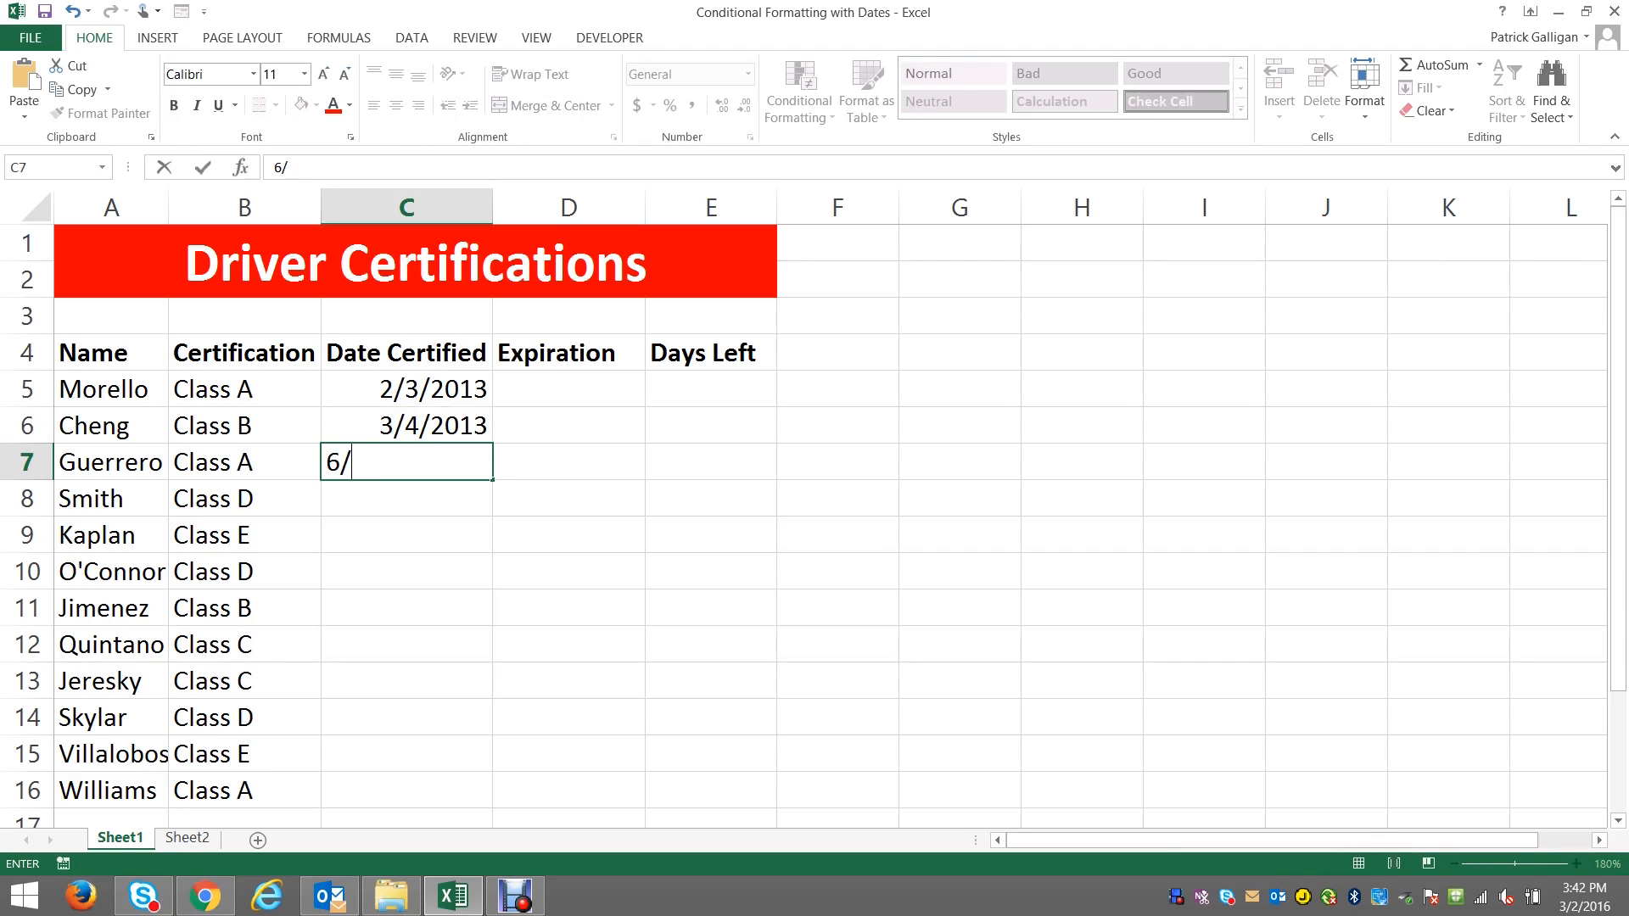
{"action": "type", "text": "2/2014"}
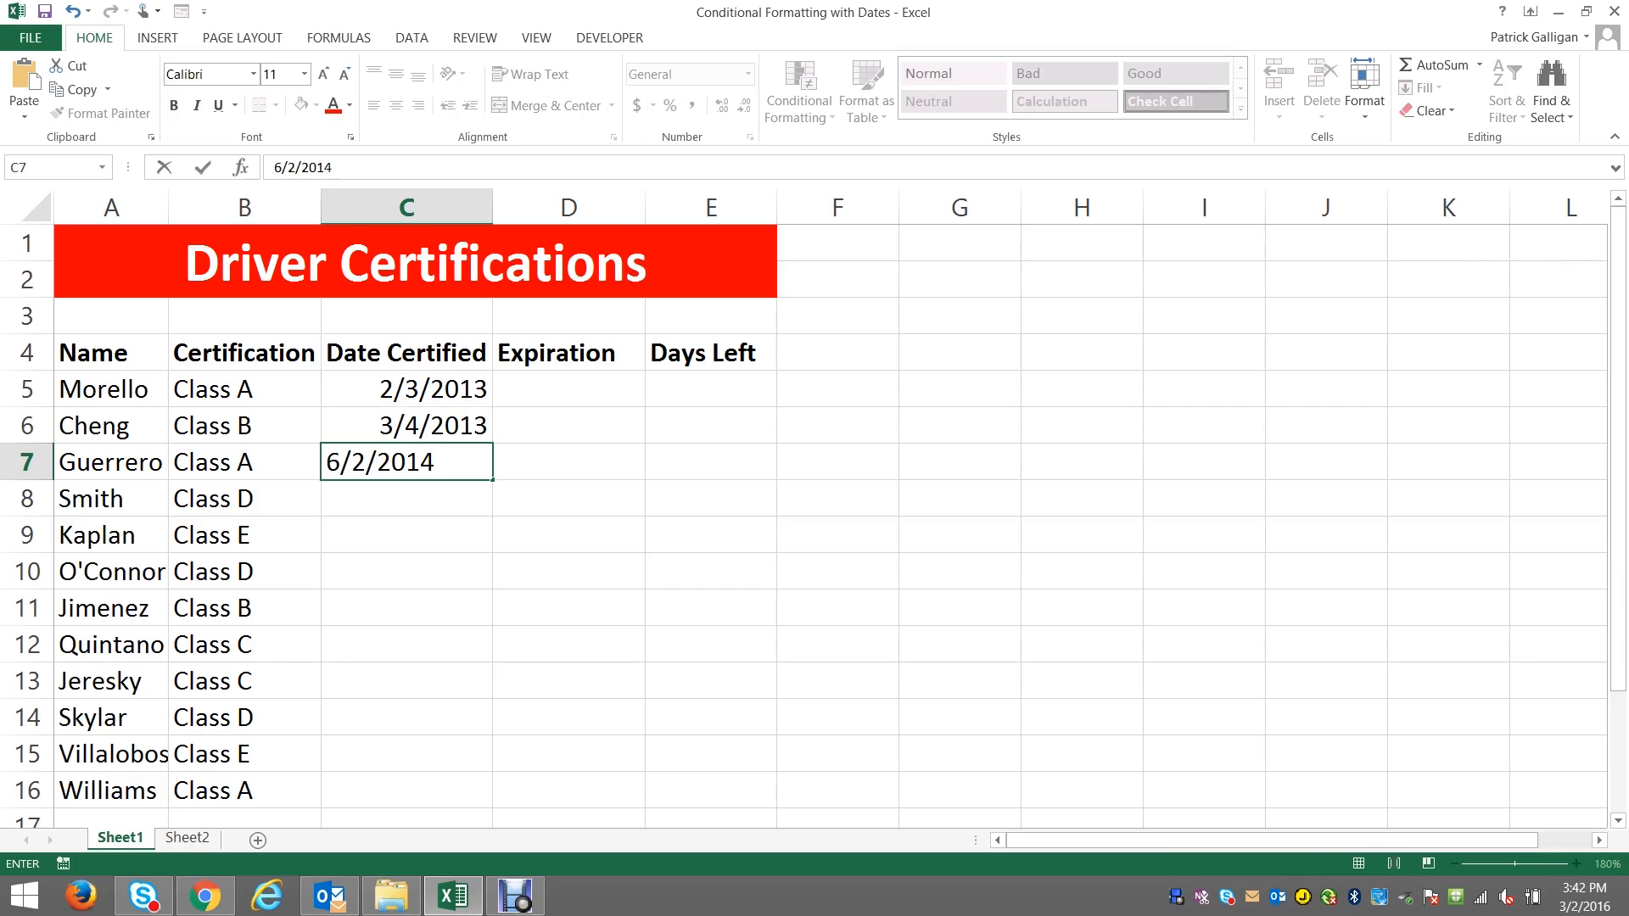
{"action": "key", "text": "Return"}
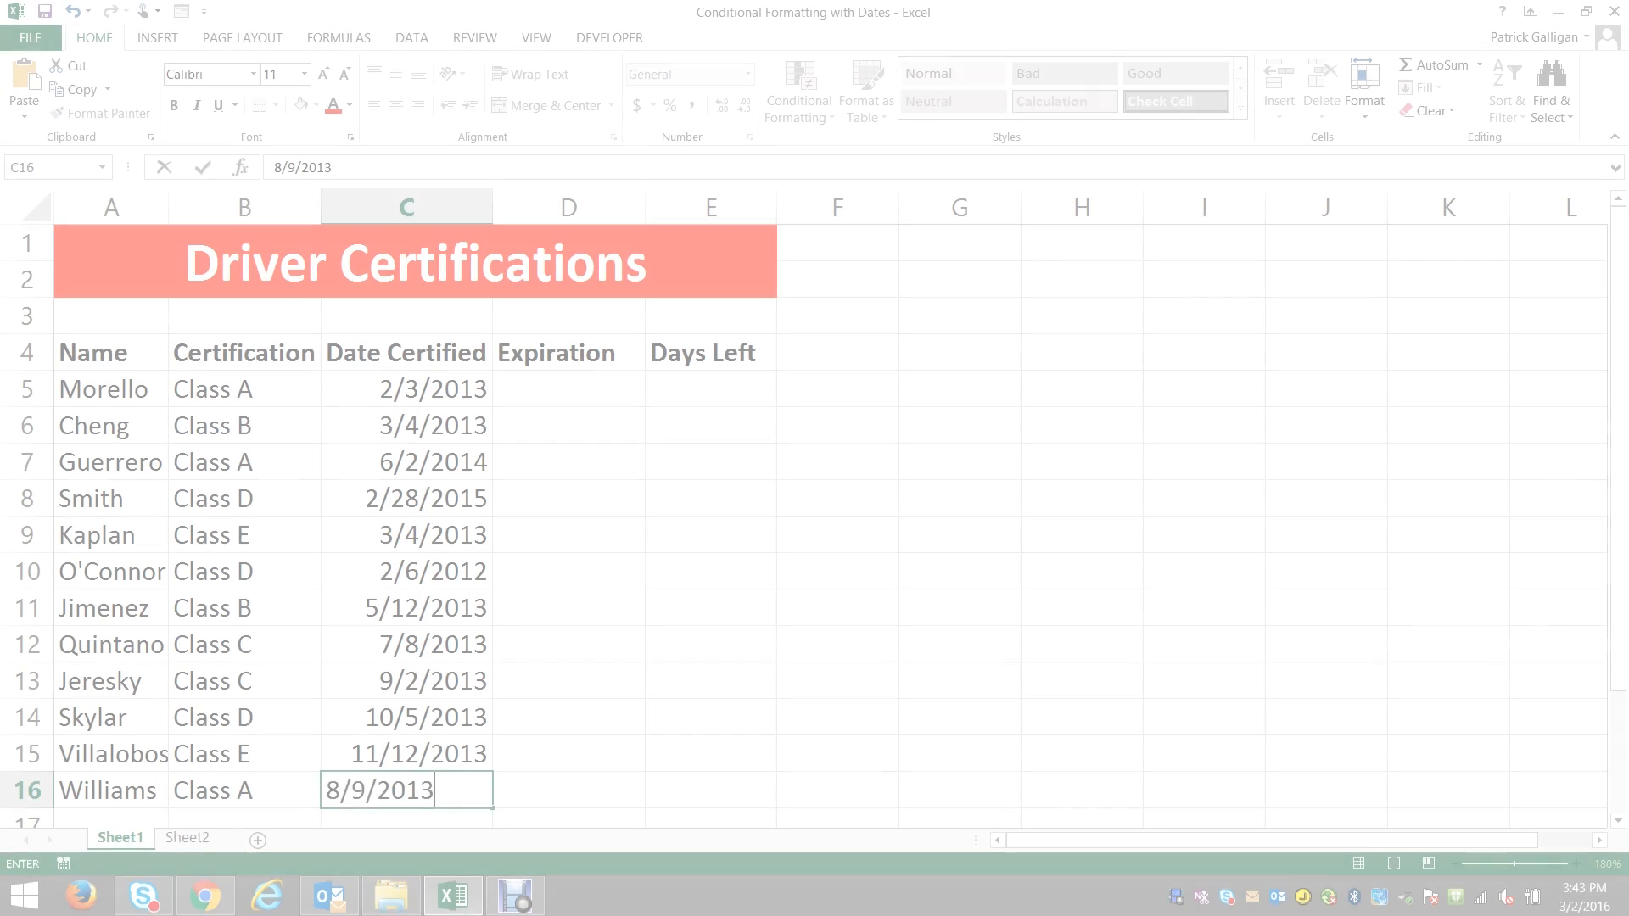
{"action": "key", "text": "ctrl+Return"}
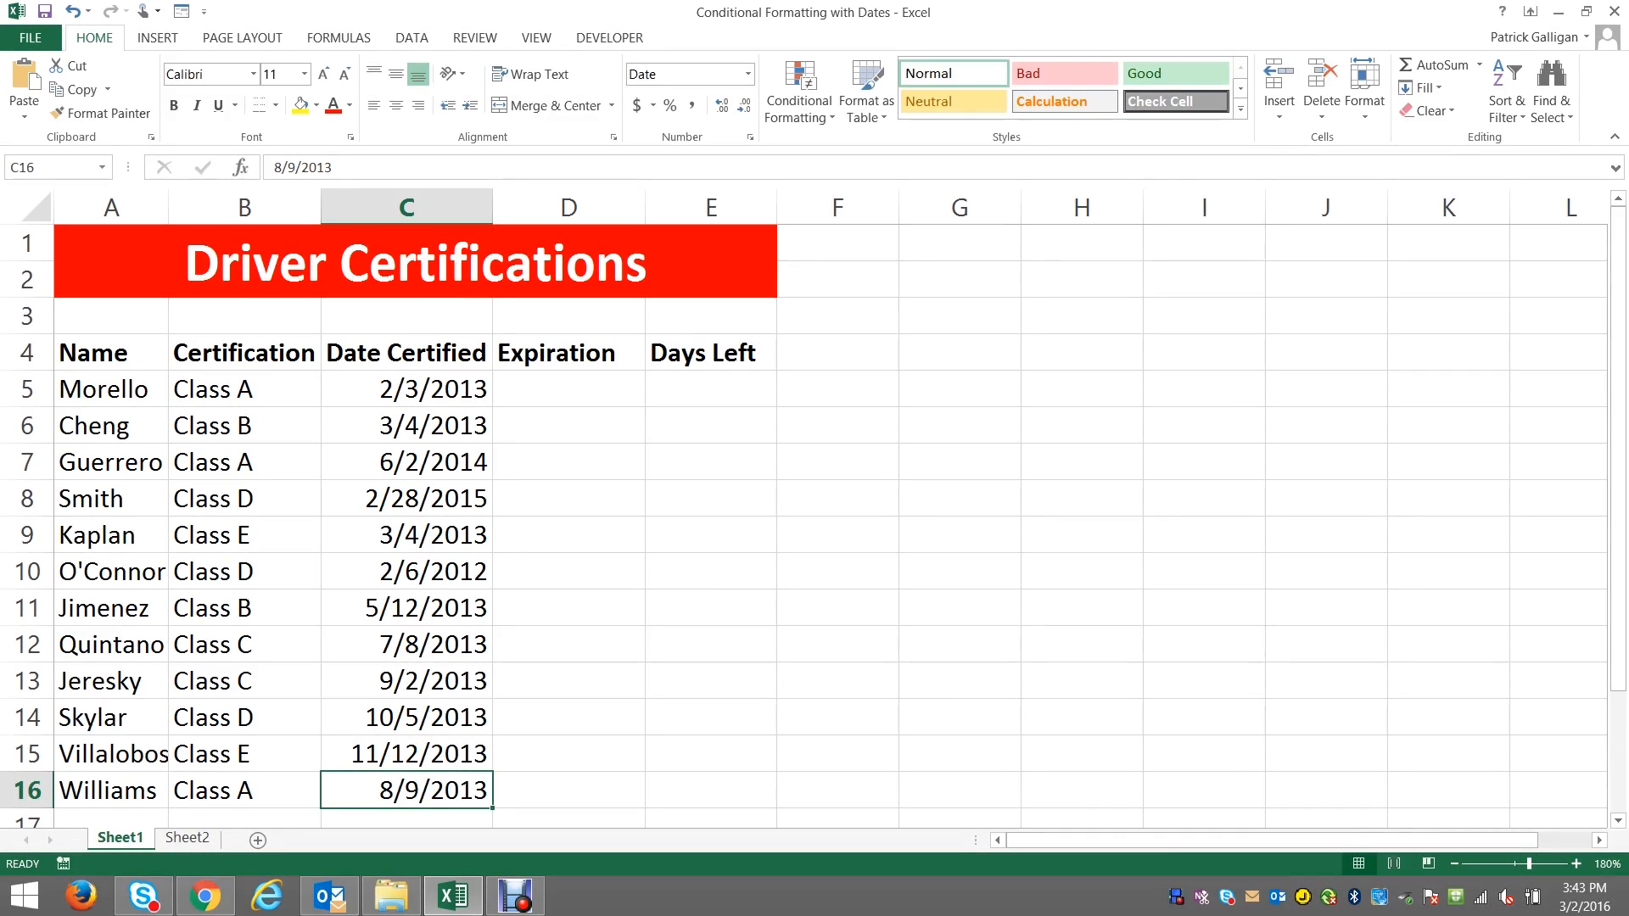
Step: Enter the formula =C5+(3*365) in the Expiration cell D5 and fill it down through D16
{"action": "left_click", "coordinate": [569, 389]}
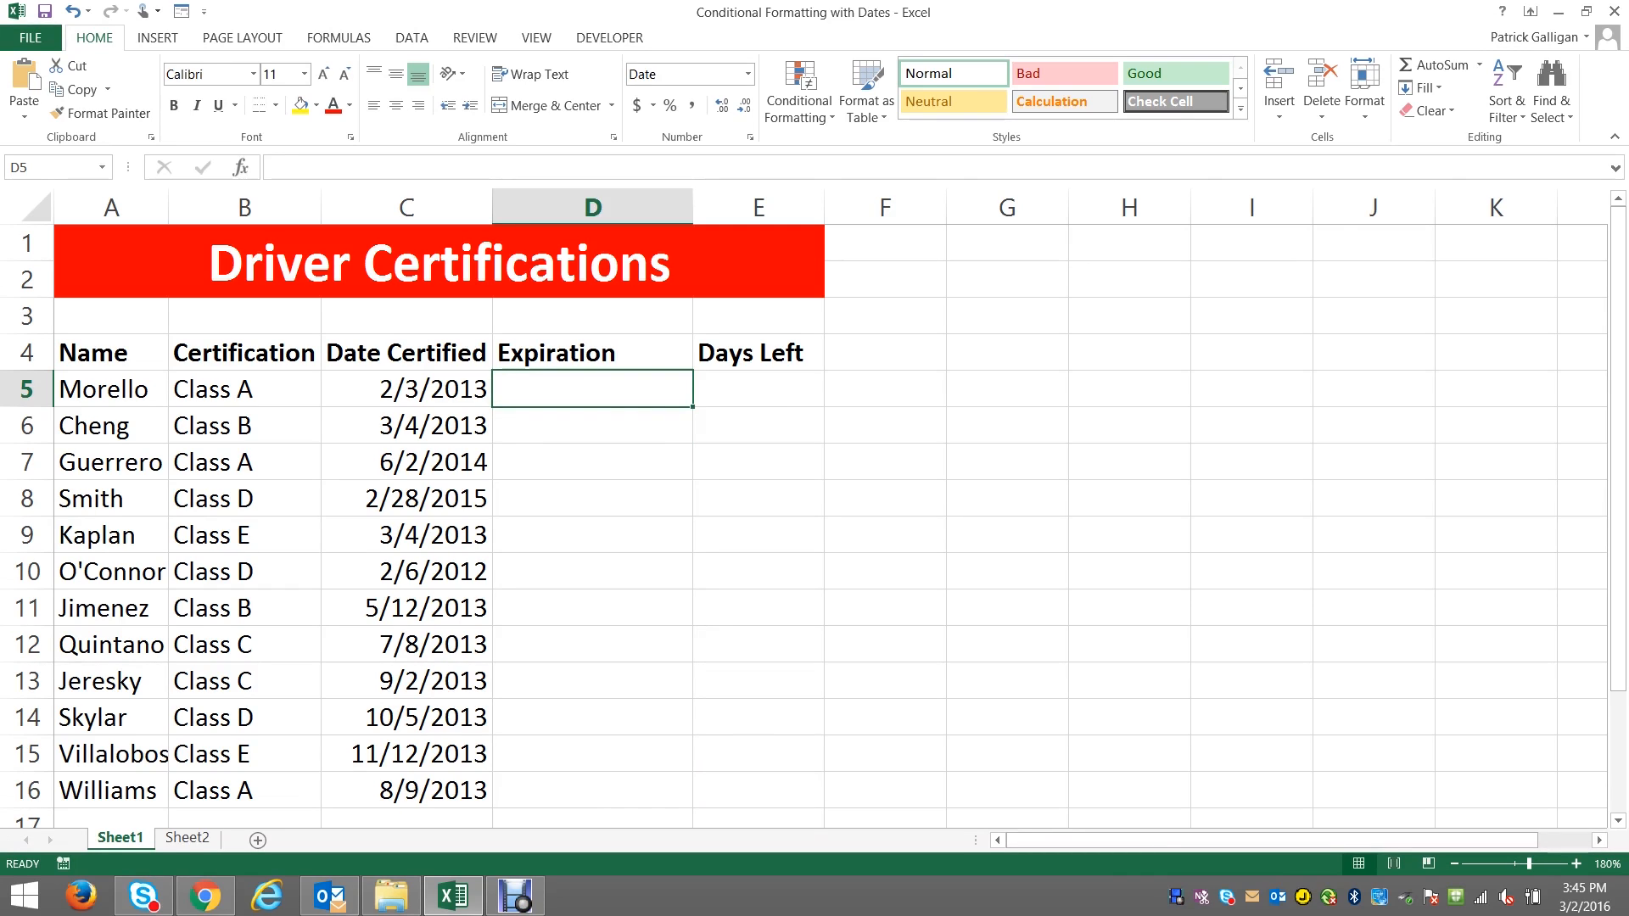
{"action": "type", "text": "="}
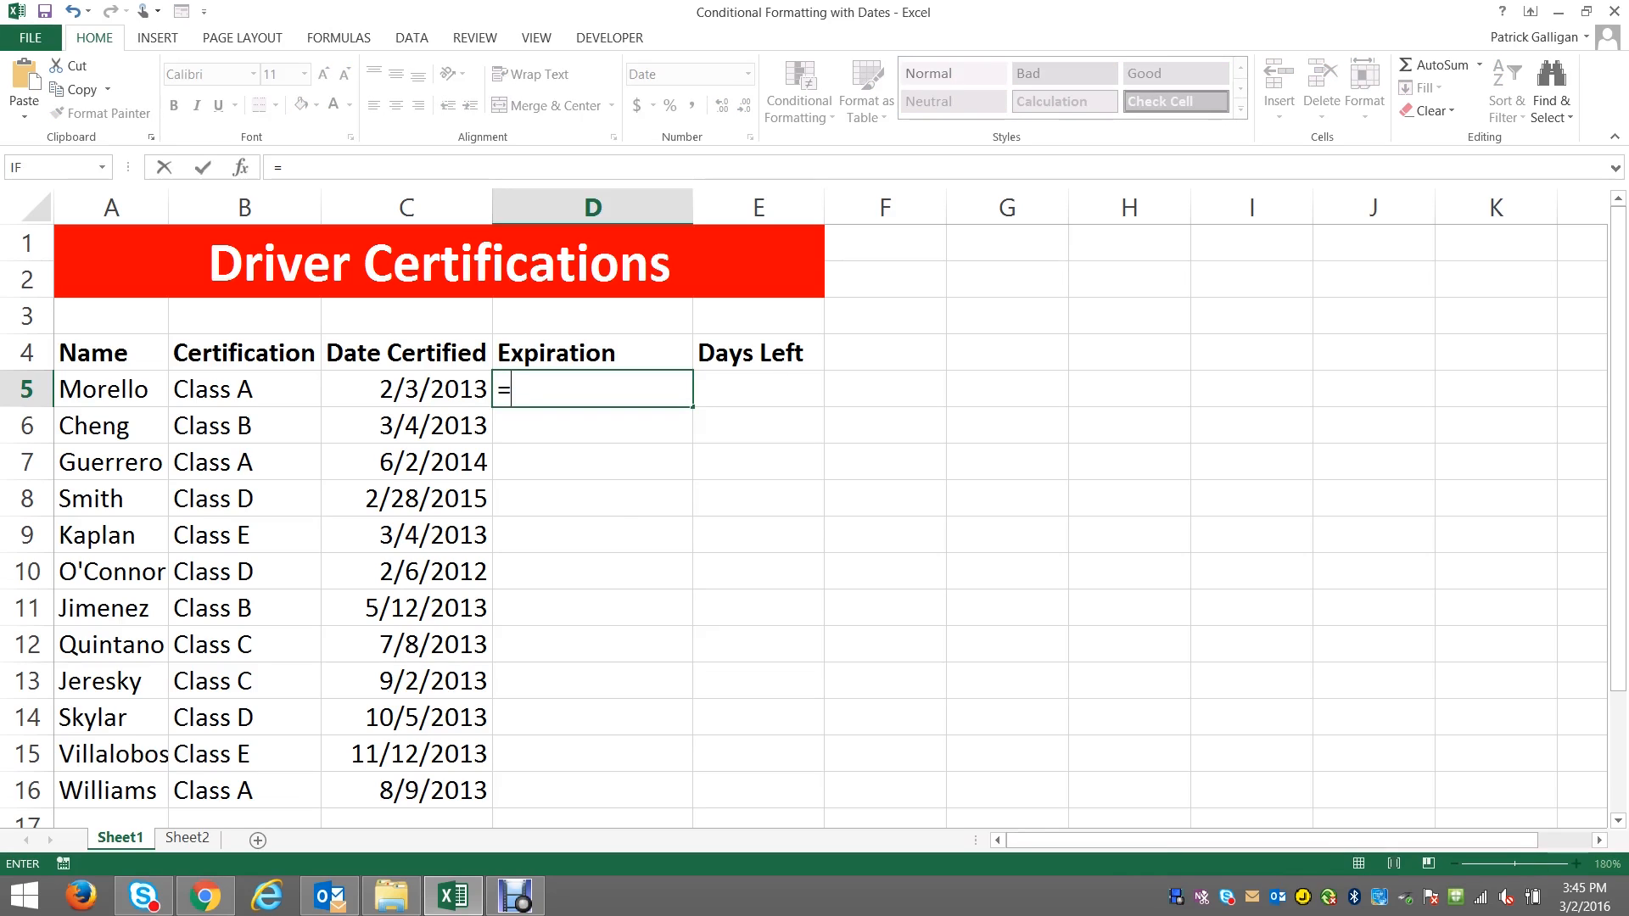
{"action": "left_click", "coordinate": [407, 388]}
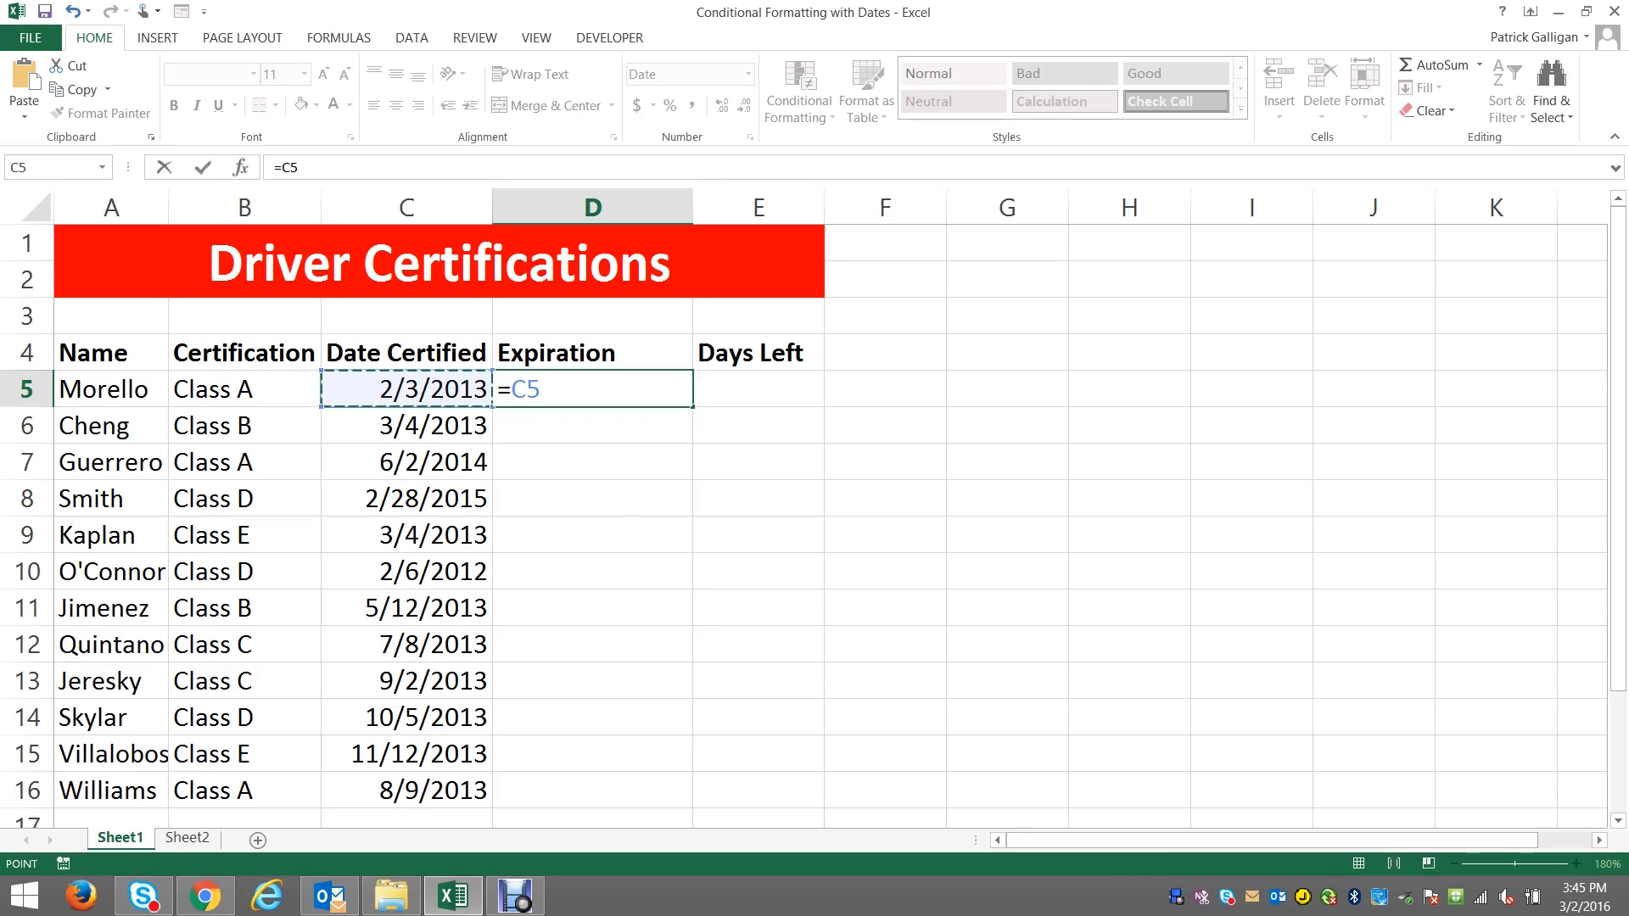
{"action": "type", "text": "+(3*365)"}
{"action": "key", "text": "ctrl+Return"}
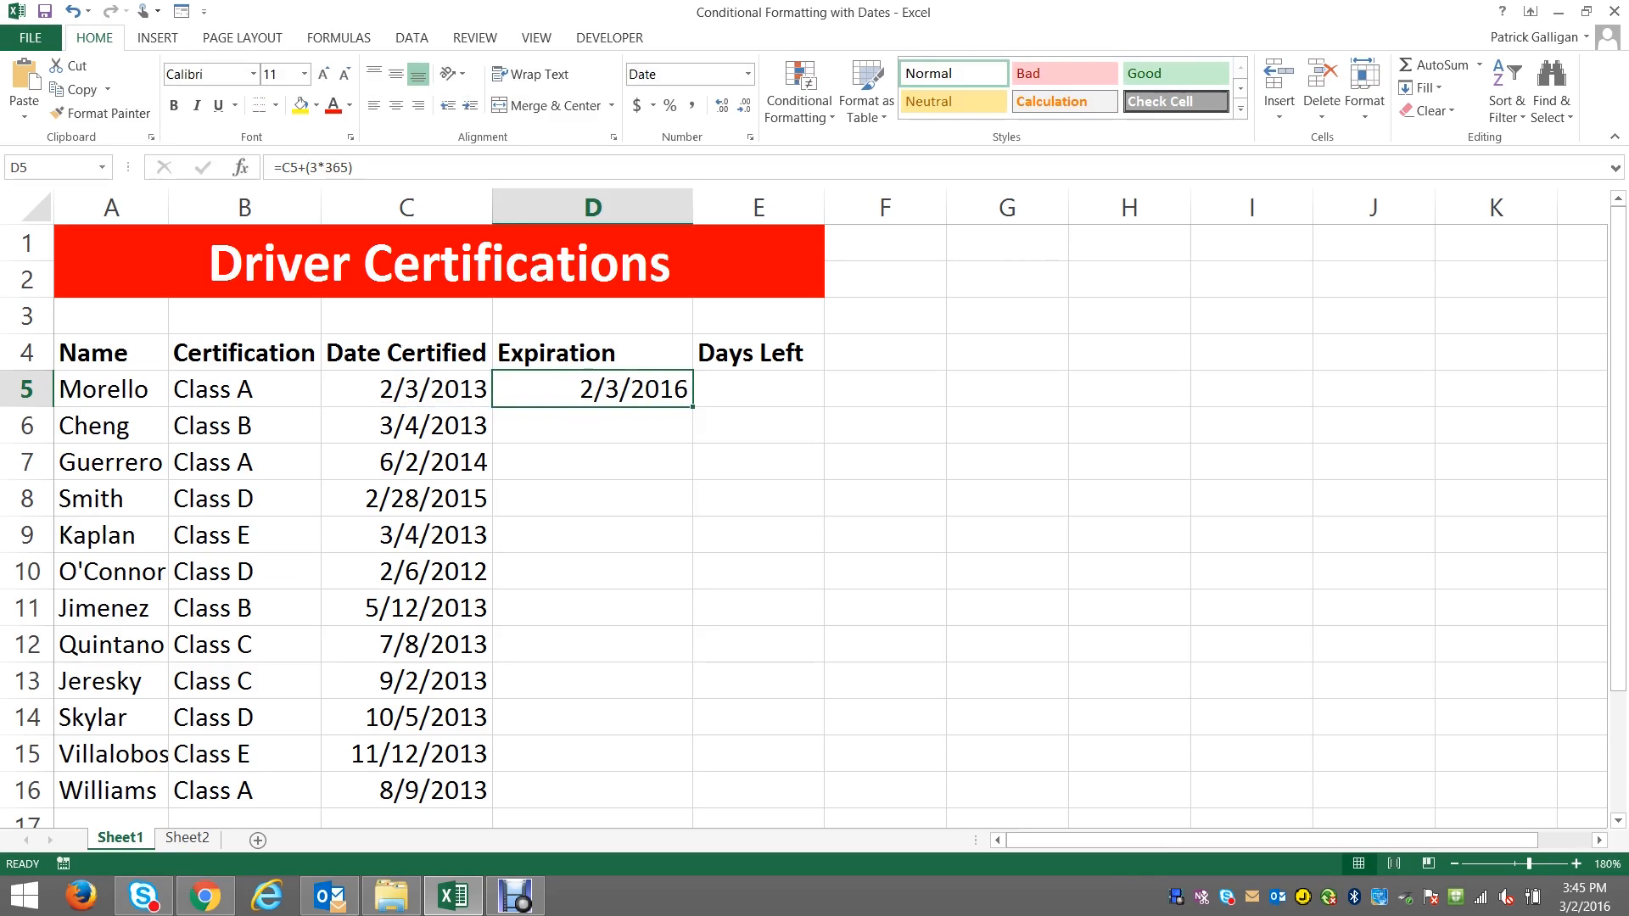
{"action": "left_click_drag", "start_coordinate": [693, 406], "coordinate": [645, 791]}
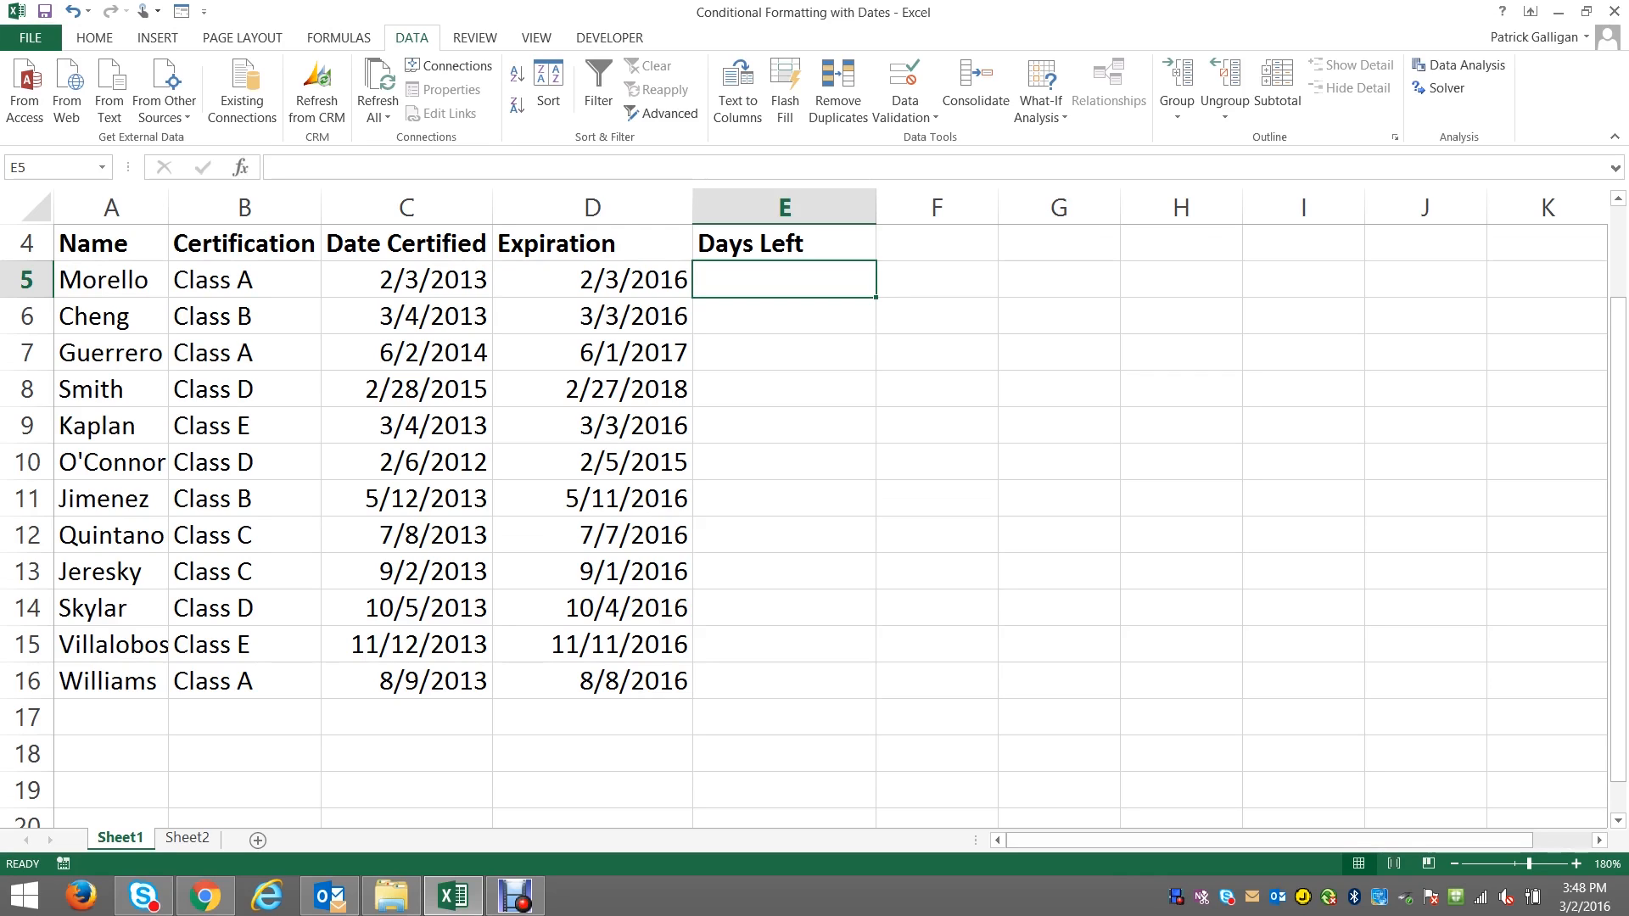
Step: Enter the formula =D5-(TODAY()) in the Days Left cell E5
{"action": "type", "text": "="}
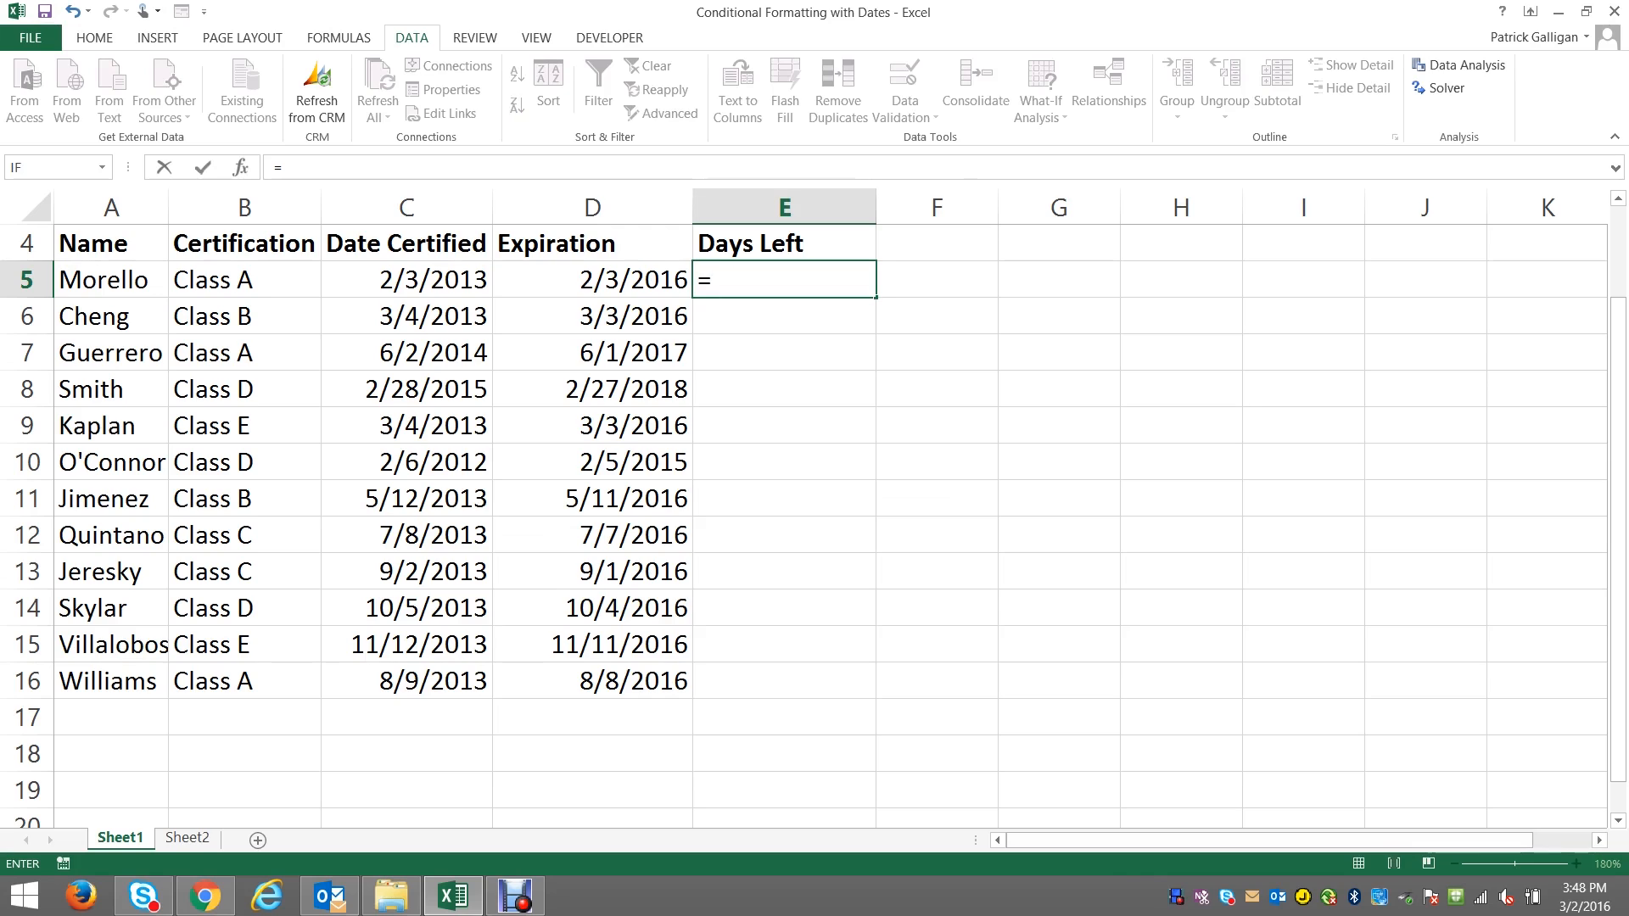
{"action": "left_click", "coordinate": [592, 280]}
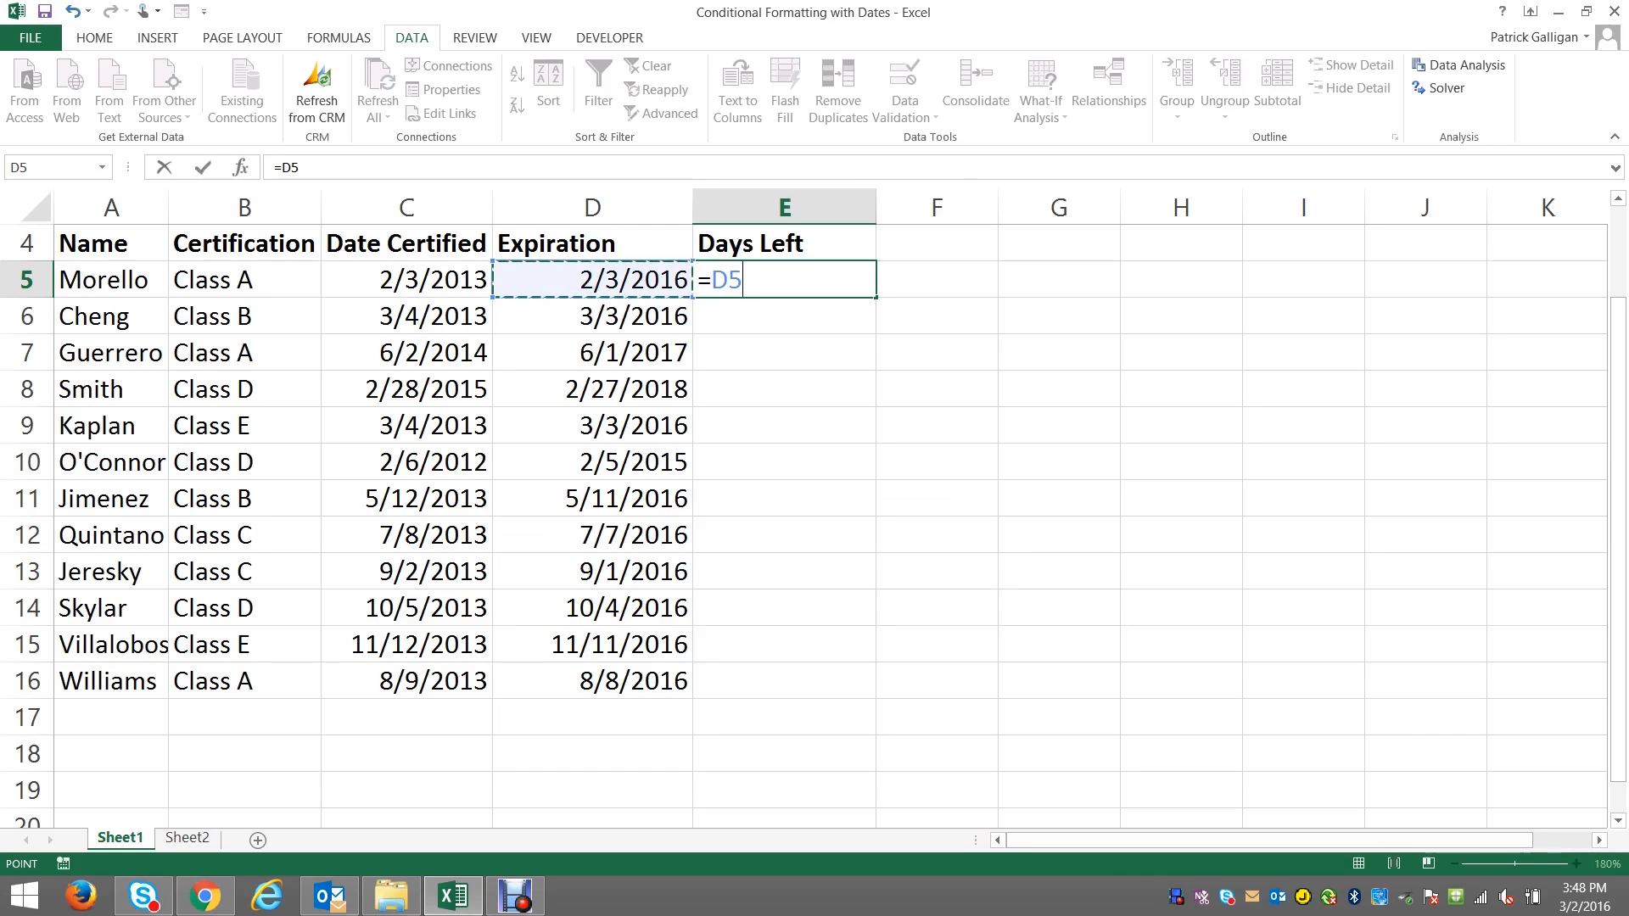
{"action": "type", "text": "-(t"}
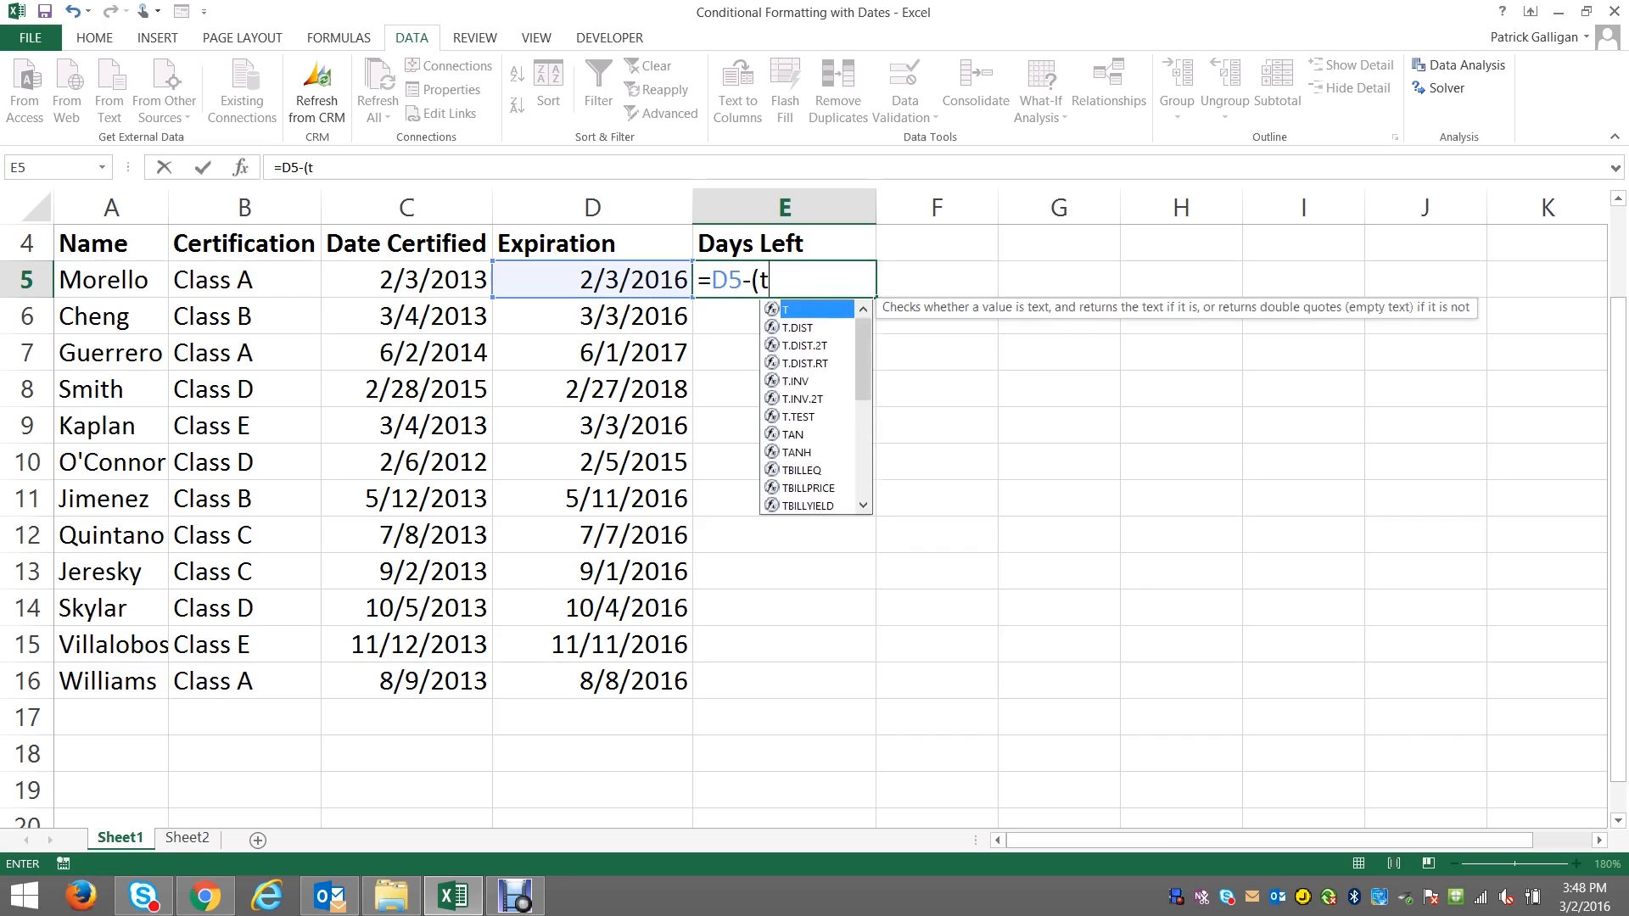
{"action": "type", "text": "oday())"}
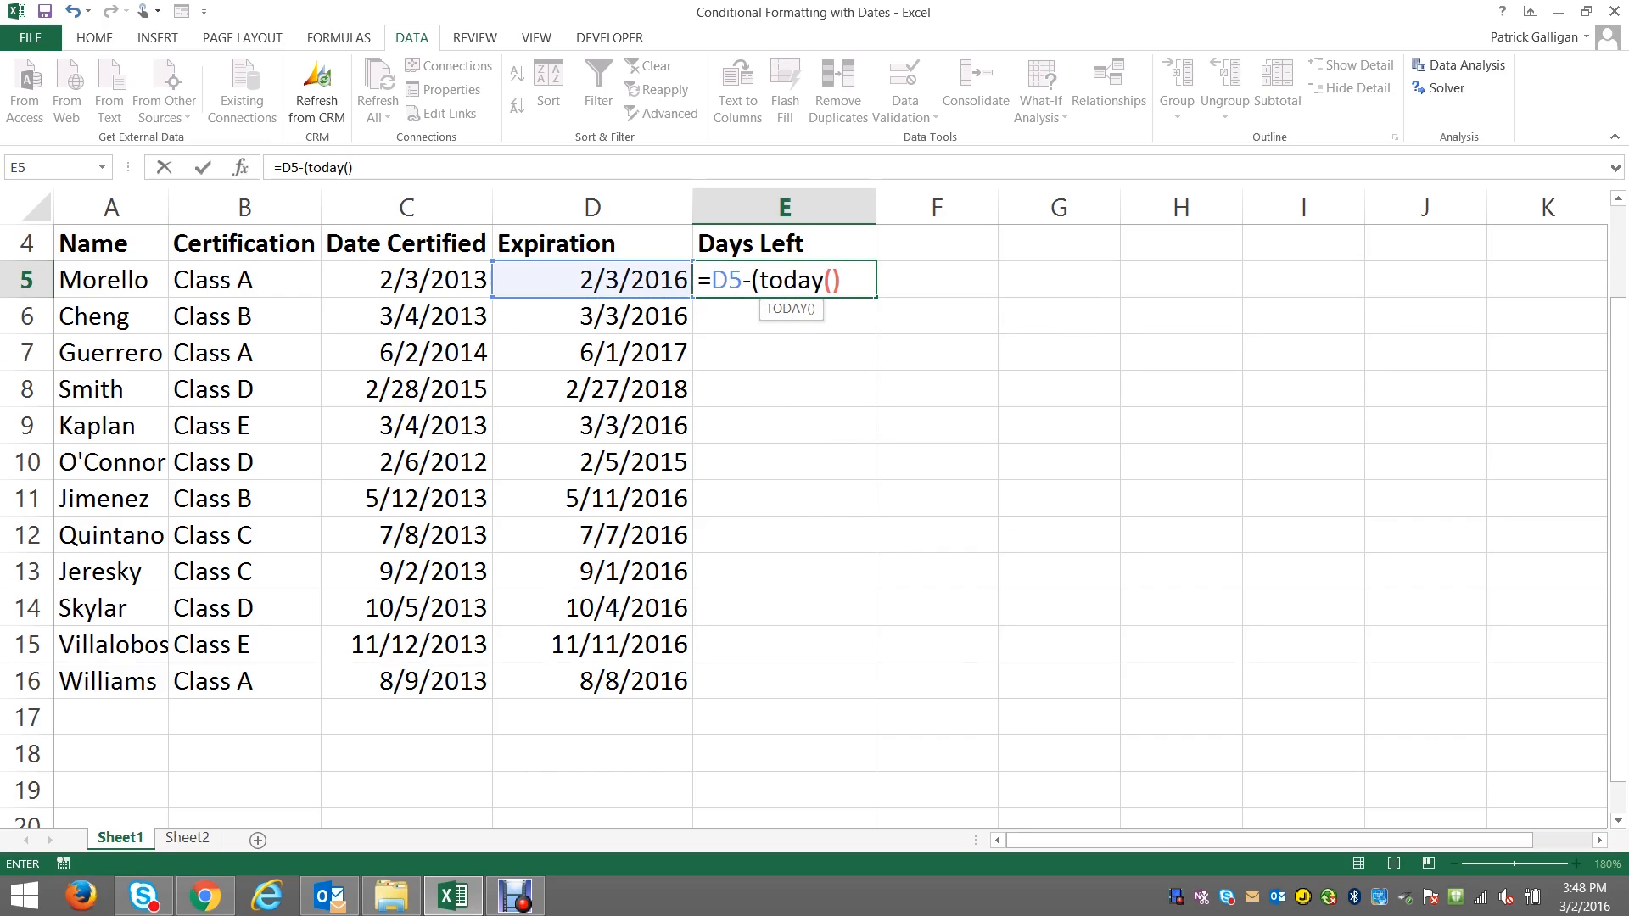
{"action": "key", "text": "ctrl+Return"}
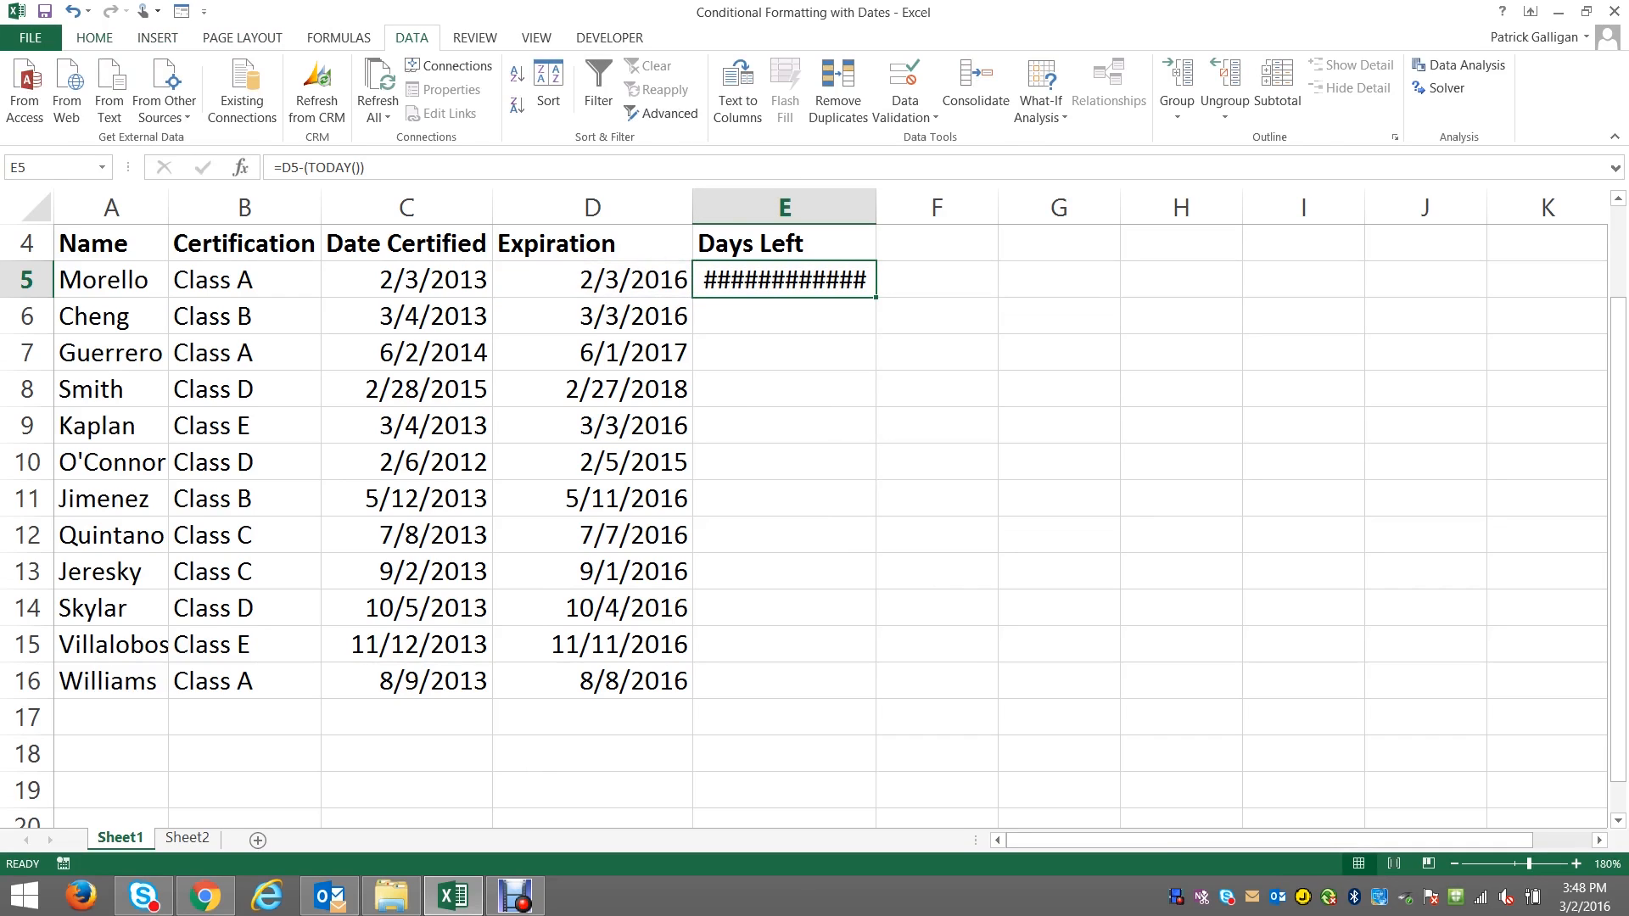
Step: Format cell E5 as Number and fill its Days Left formula down through E16
{"action": "key", "text": "alt+h"}
{"action": "key", "text": "n"}
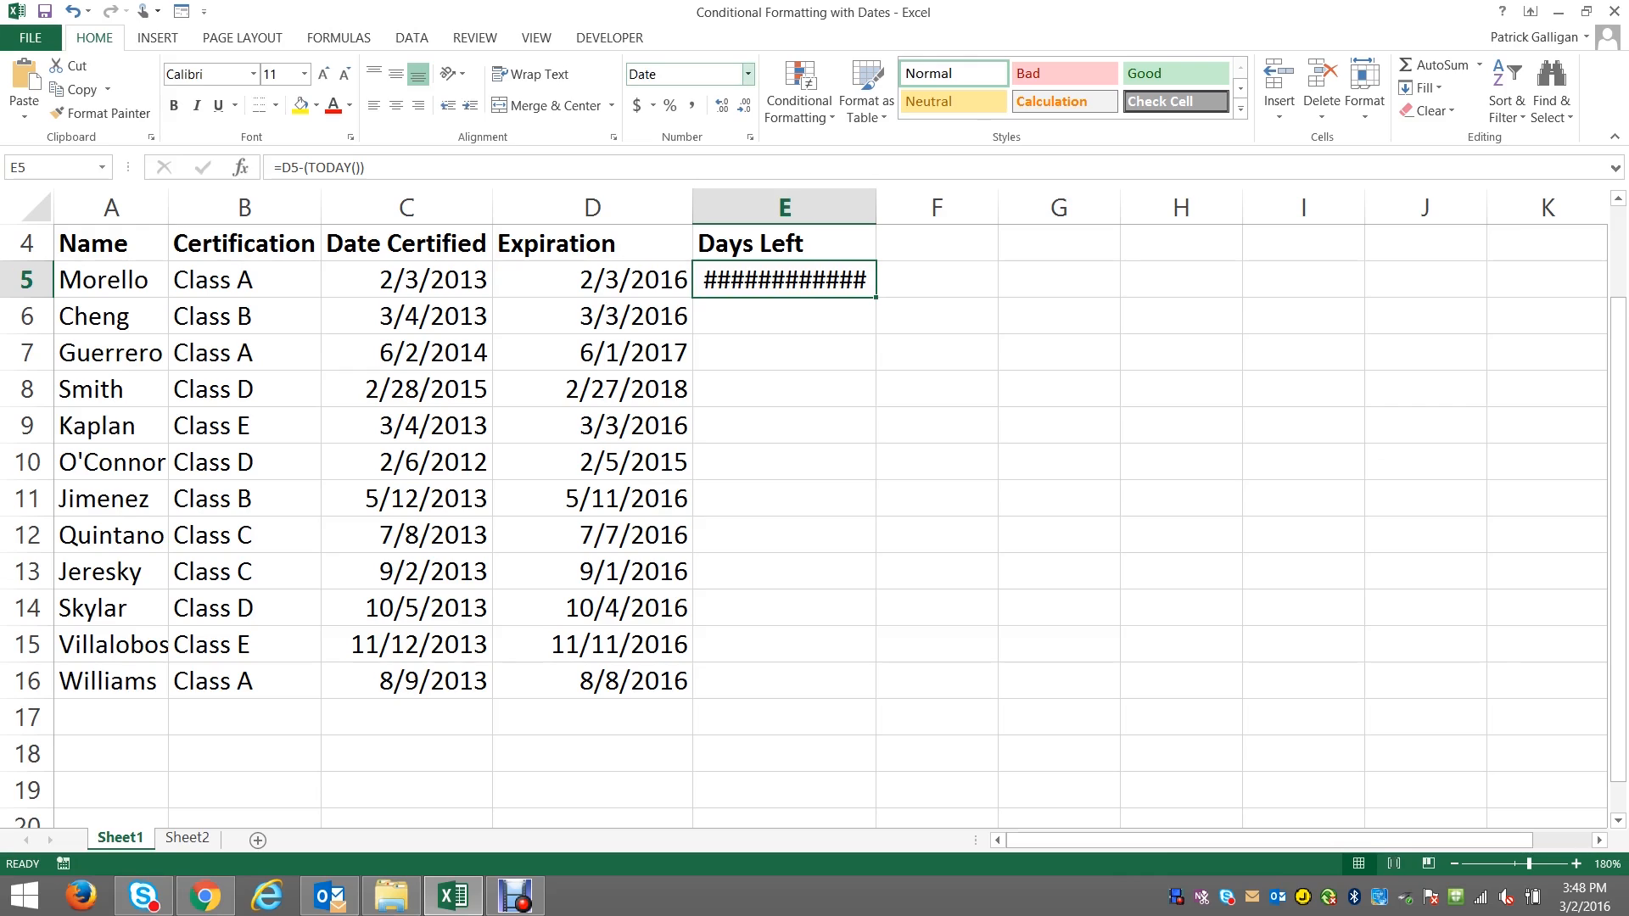
{"action": "key", "text": "Down"}
{"action": "key", "text": "Return"}
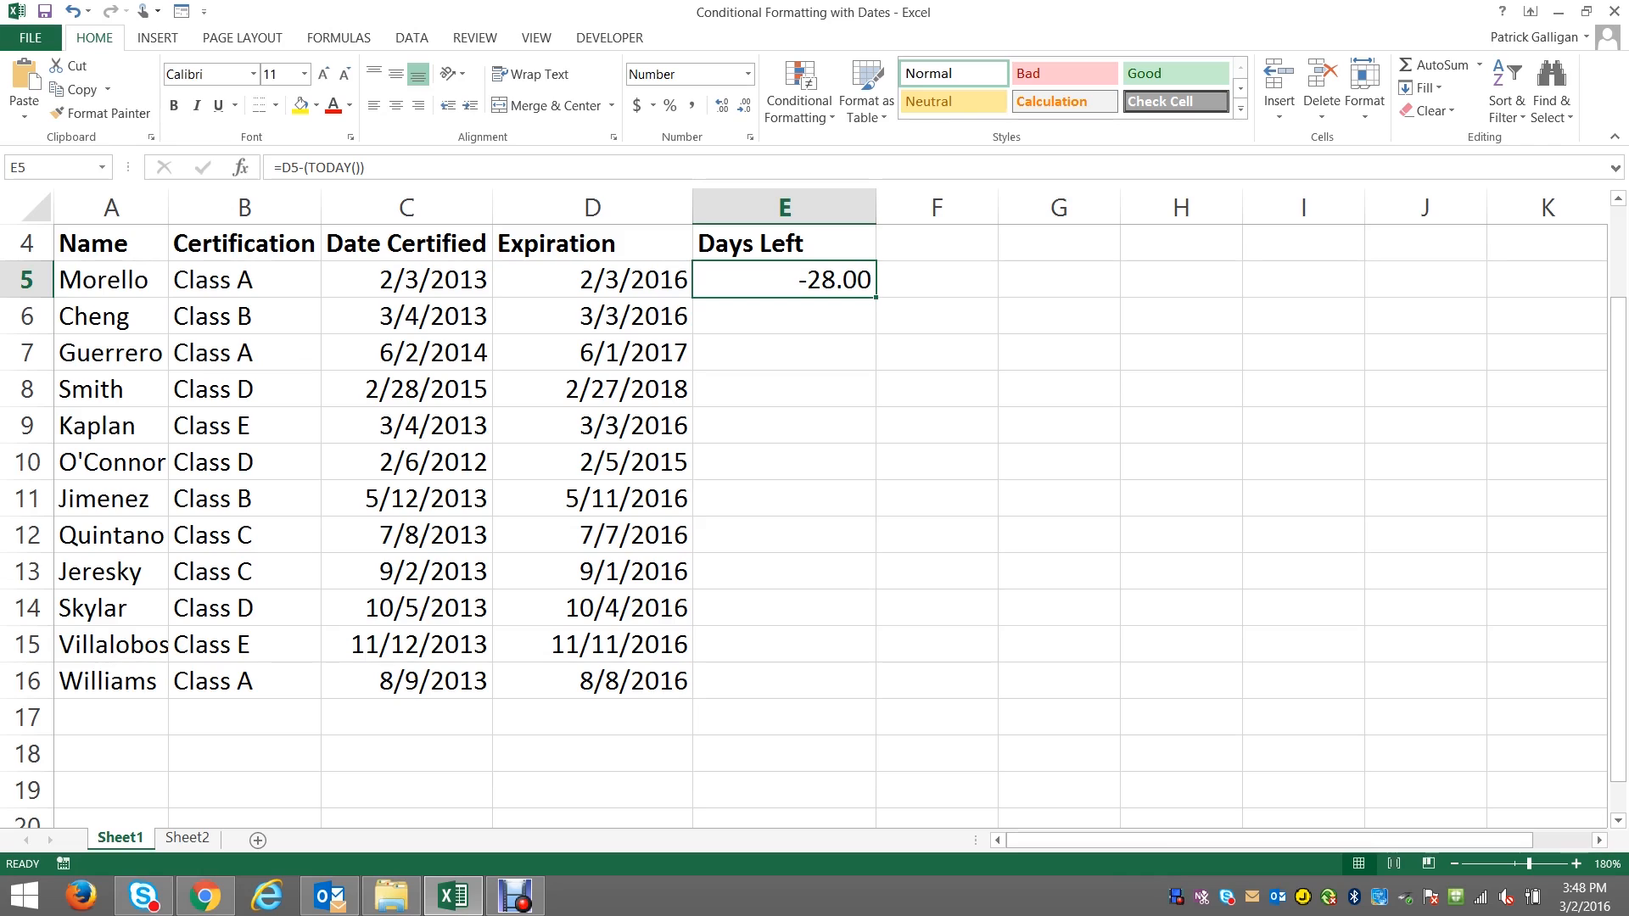
{"action": "double_click", "coordinate": [876, 297]}
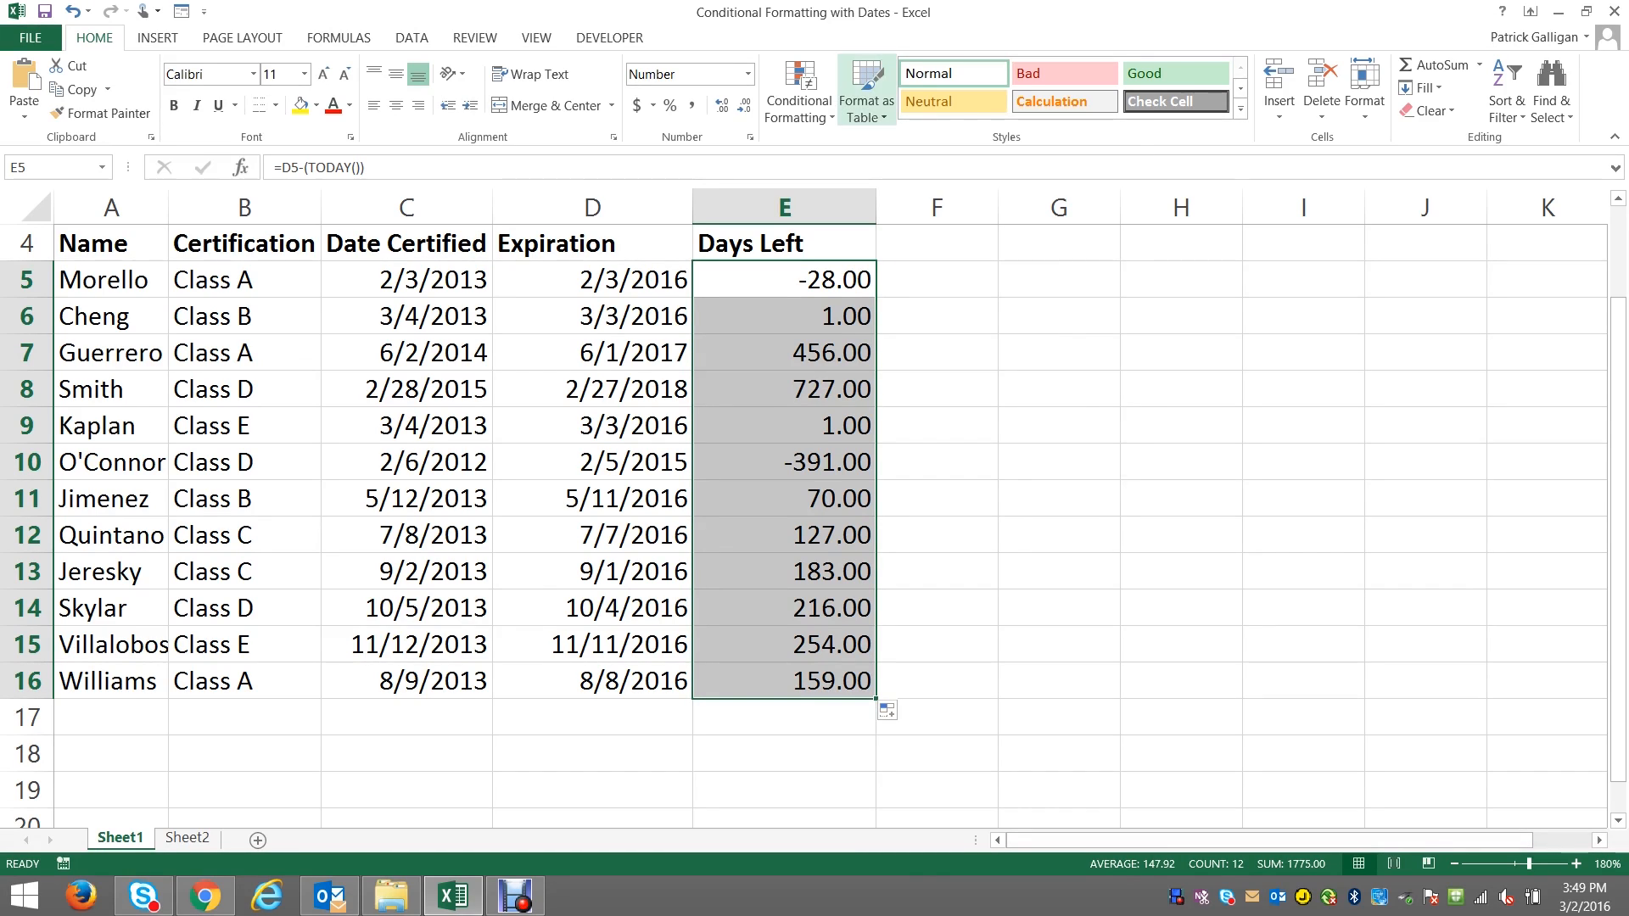
Step: Add a Less Than highlight rule to E5:E16 for values below 61 with Light Red Fill with Dark Red Text
{"action": "left_click", "coordinate": [799, 101]}
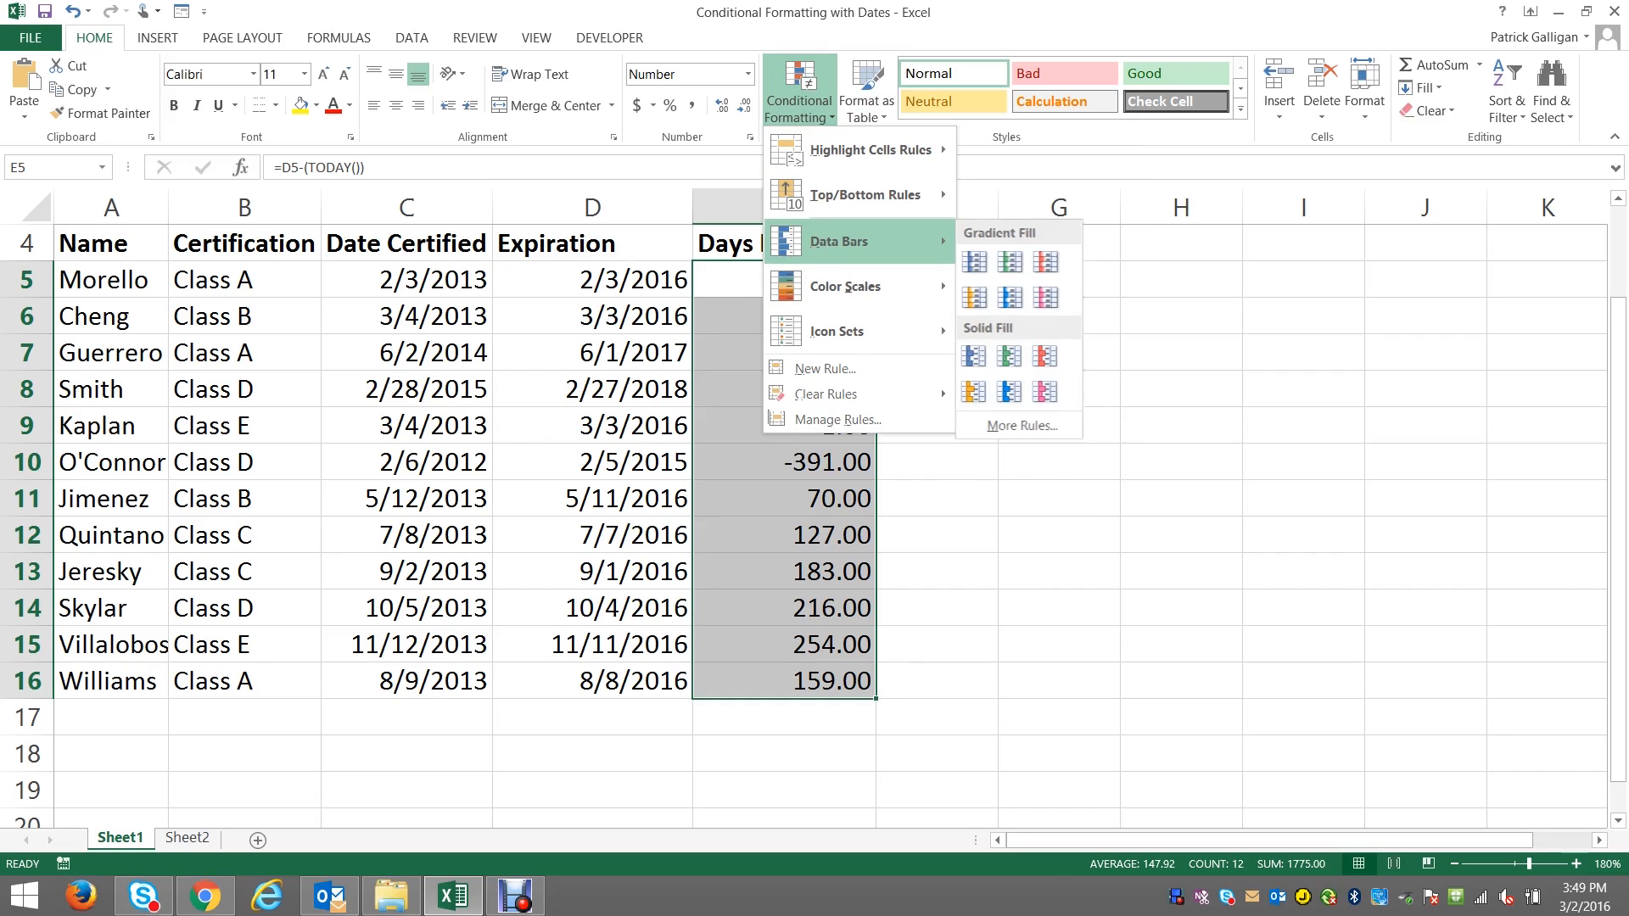
{"action": "mouse_move", "coordinate": [874, 151]}
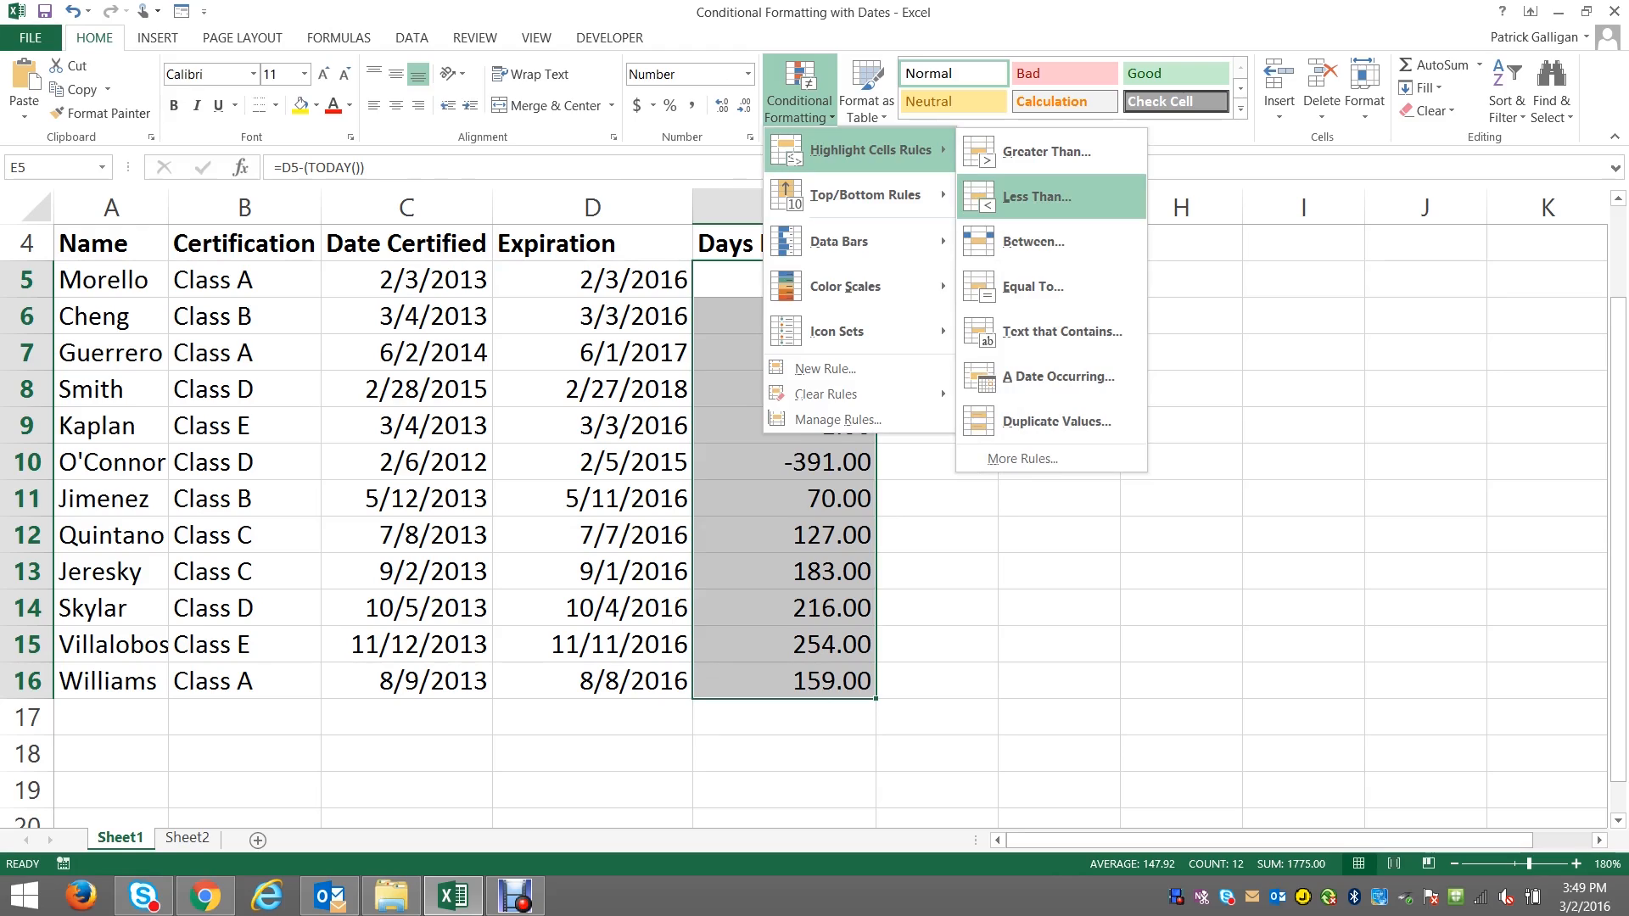
{"action": "left_click", "coordinate": [1037, 197]}
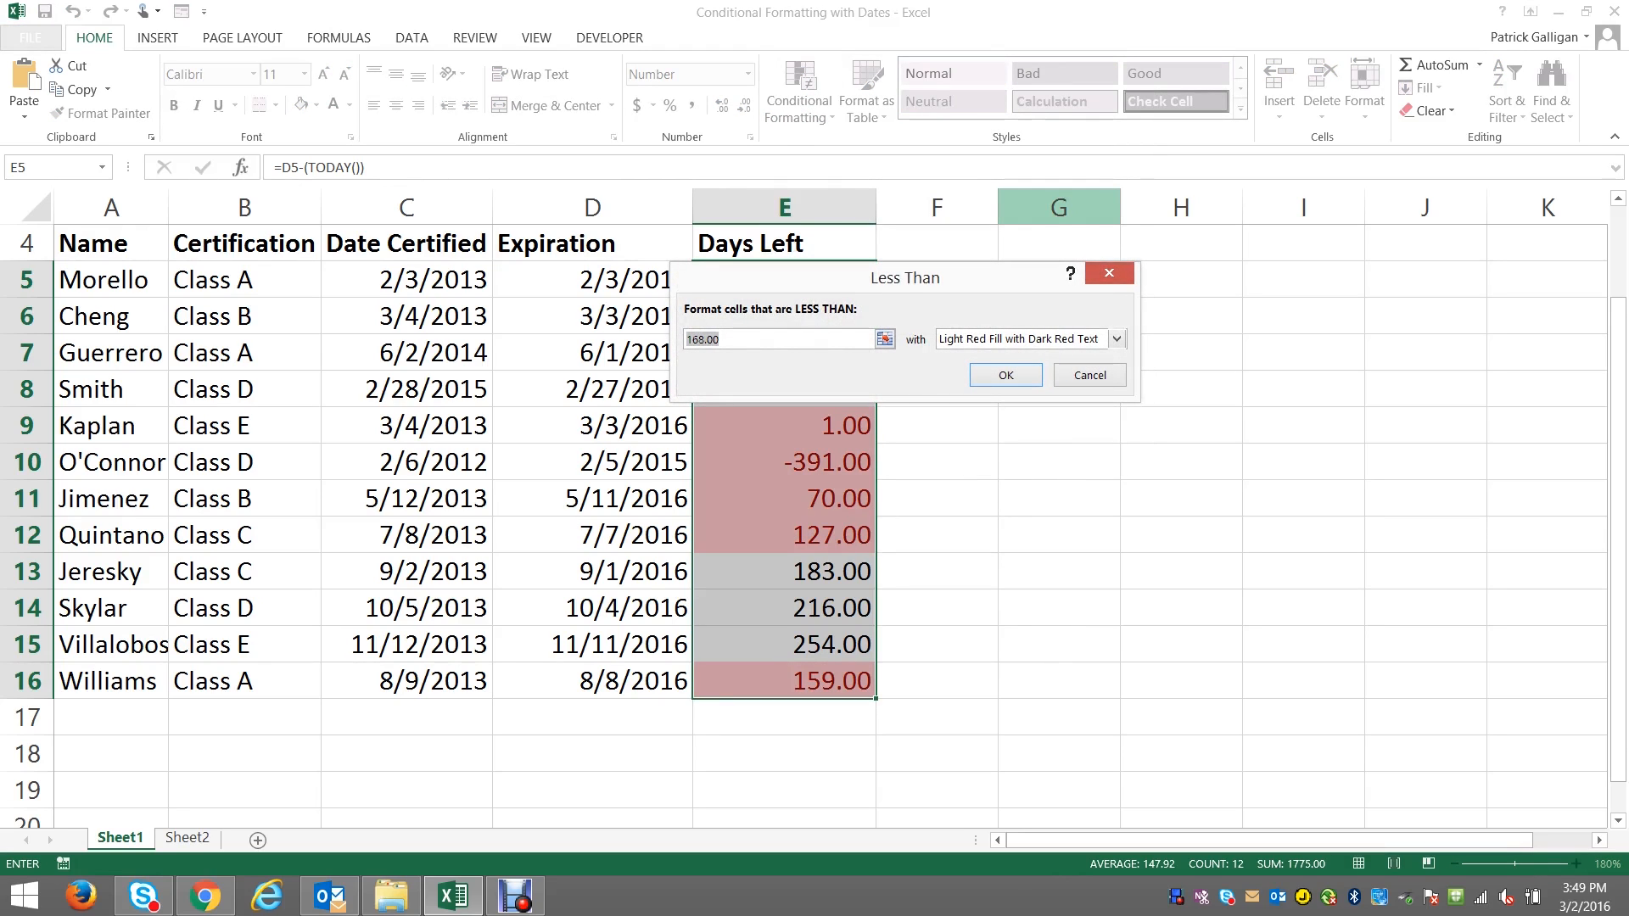
{"action": "type", "text": "60"}
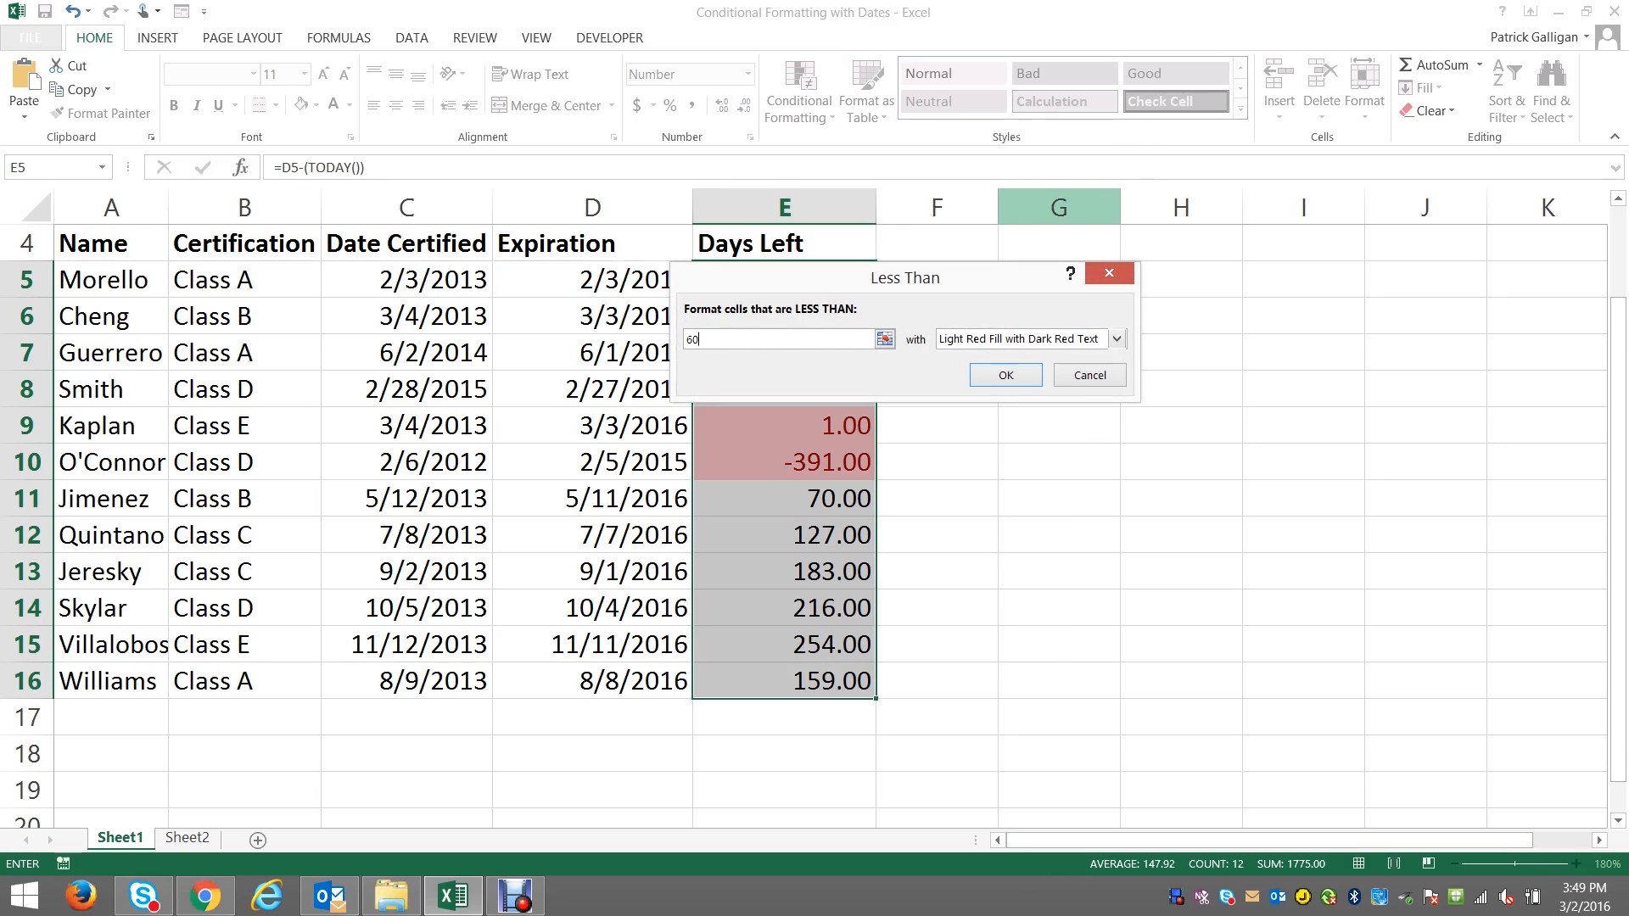
{"action": "key", "text": "BackSpace"}
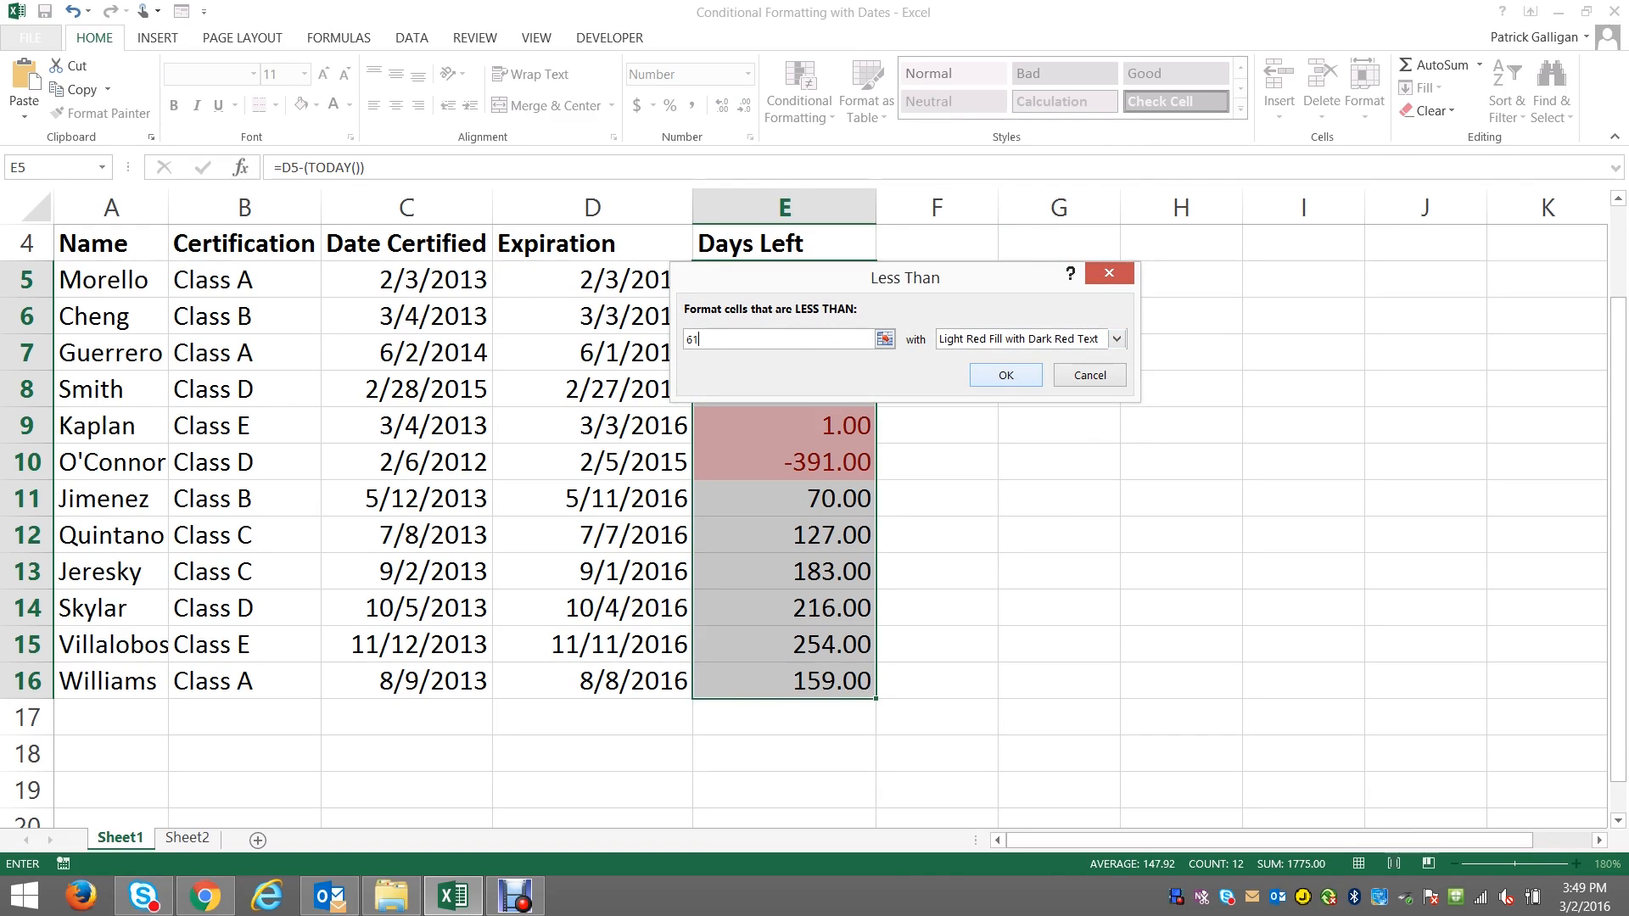
{"action": "left_click", "coordinate": [1006, 375]}
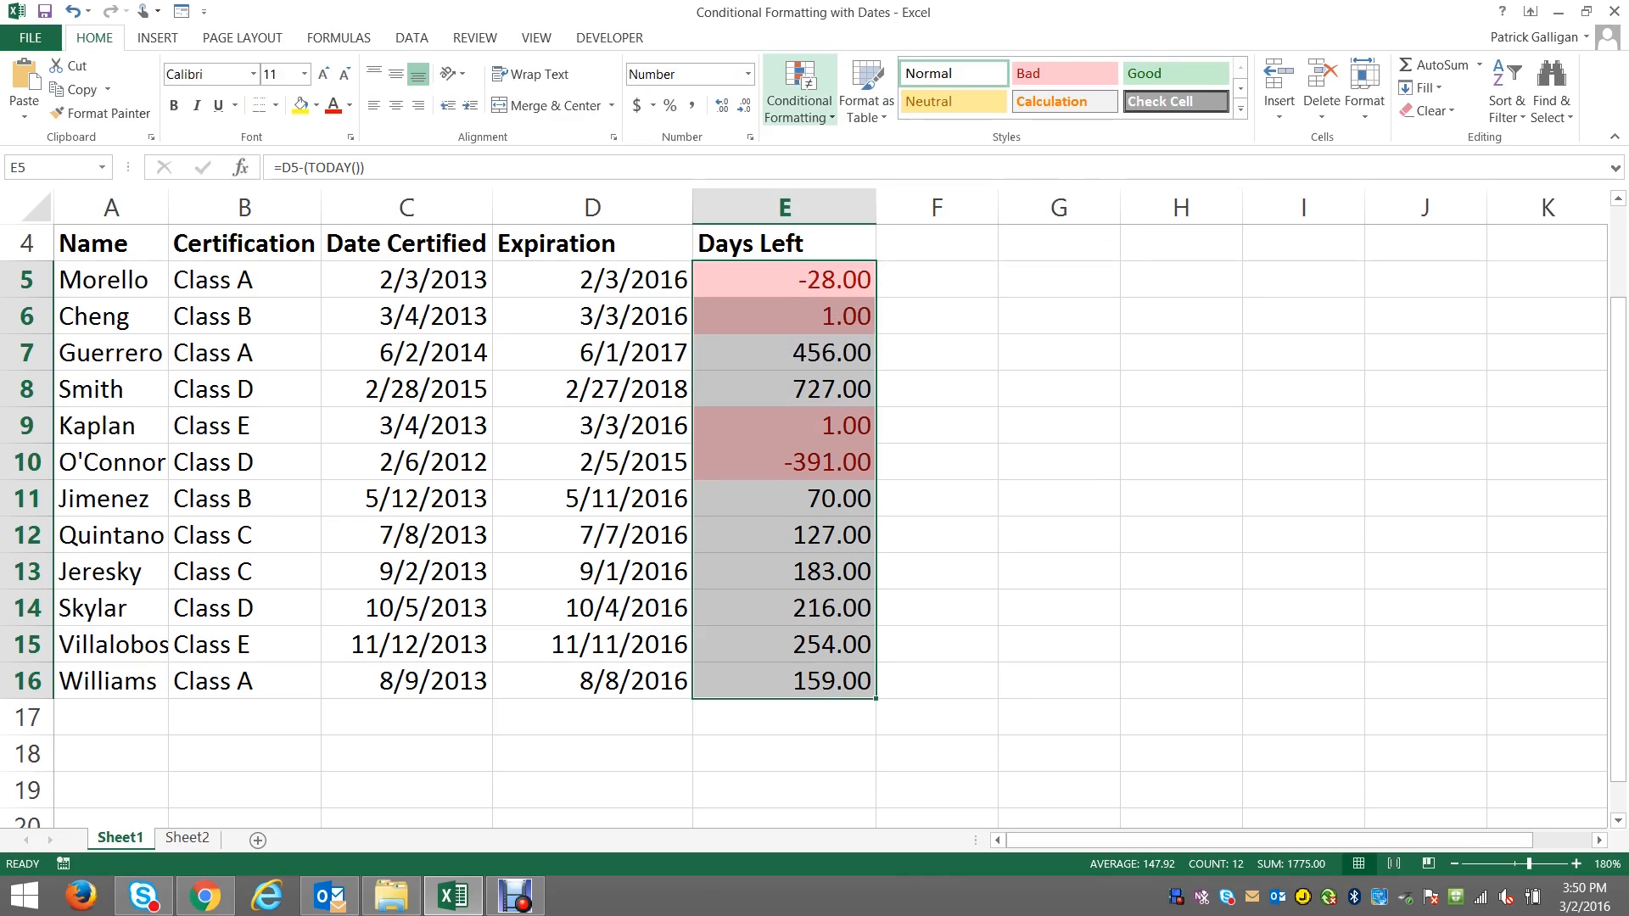
Step: Add a Greater Than highlight rule to E5:E16 for values above 185 with Green Fill with Dark Green Text
{"action": "left_click", "coordinate": [799, 100]}
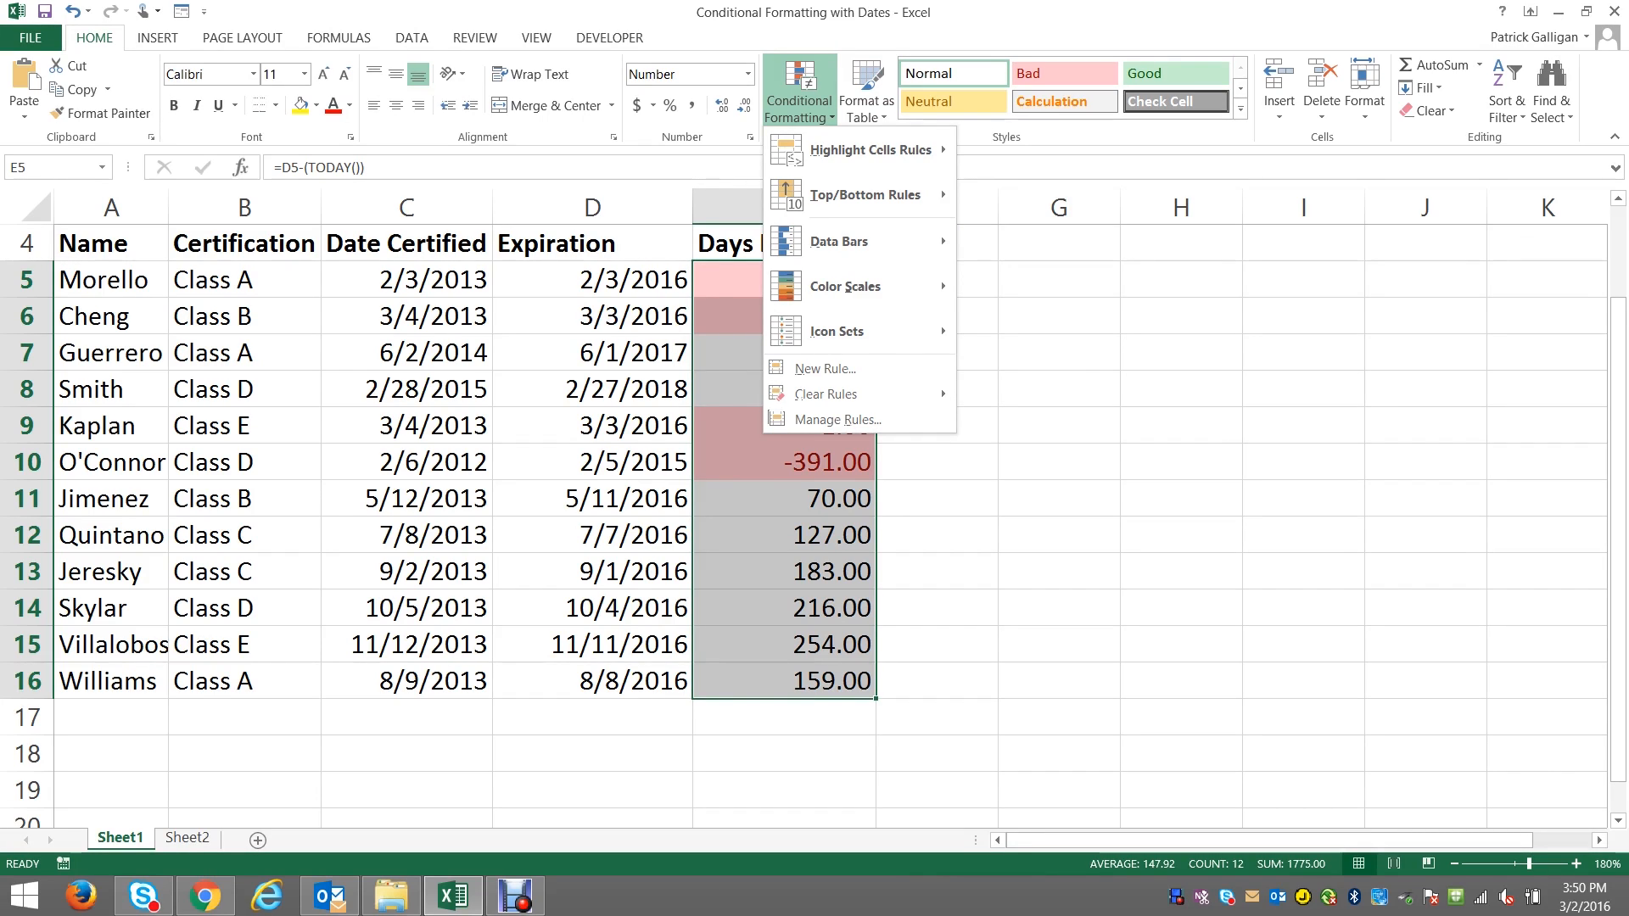
{"action": "mouse_move", "coordinate": [871, 150]}
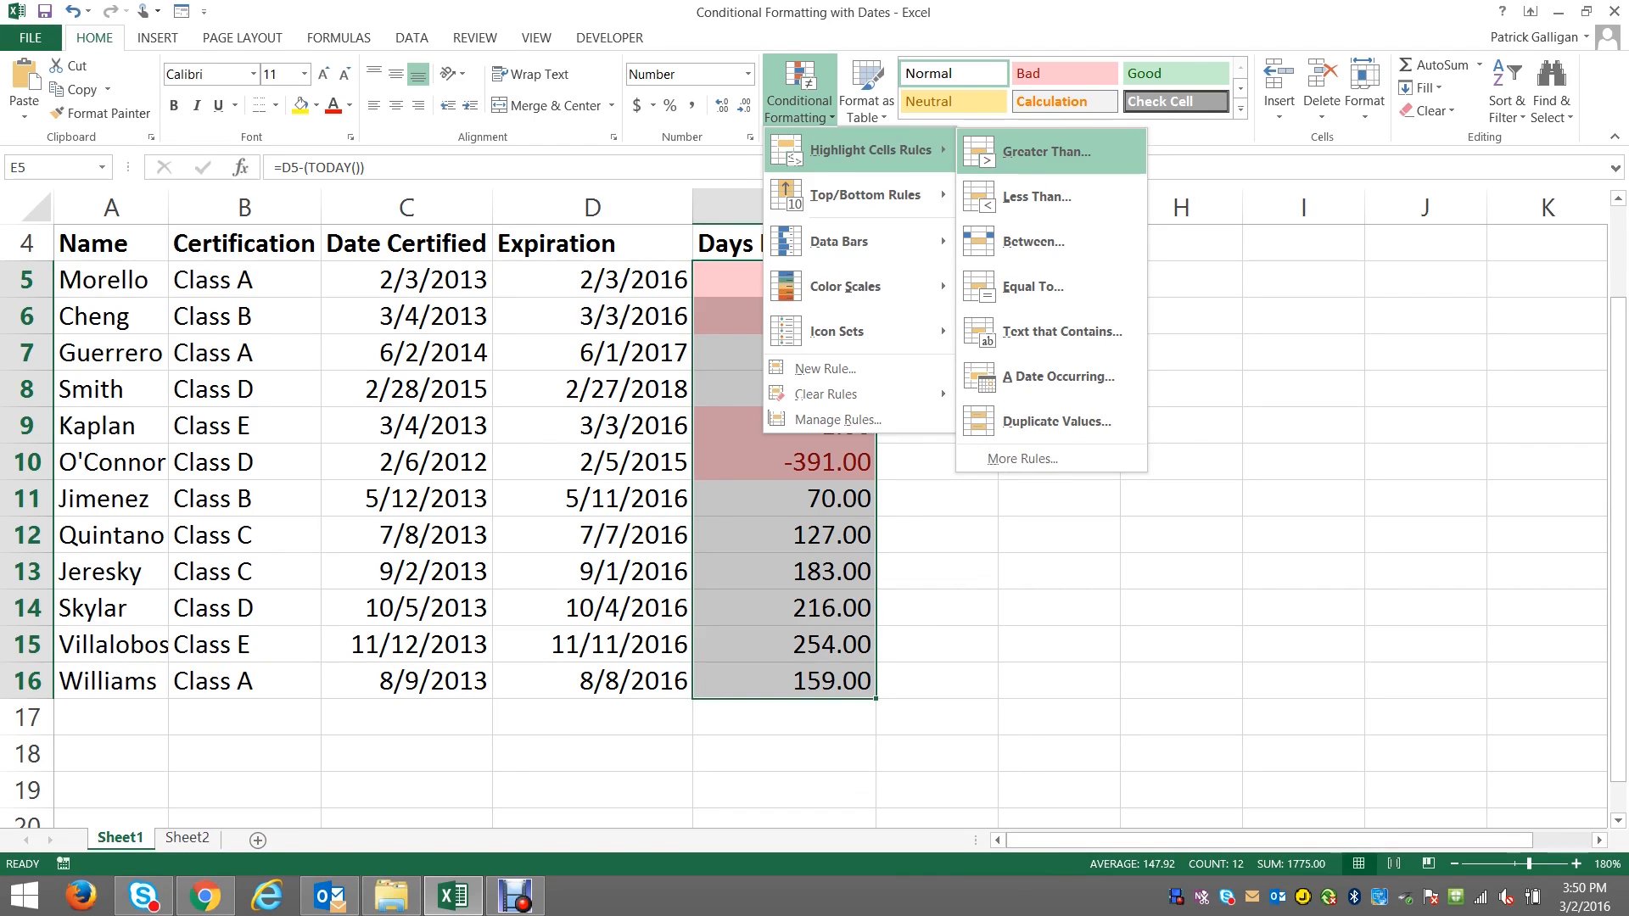
{"action": "key", "text": "Return"}
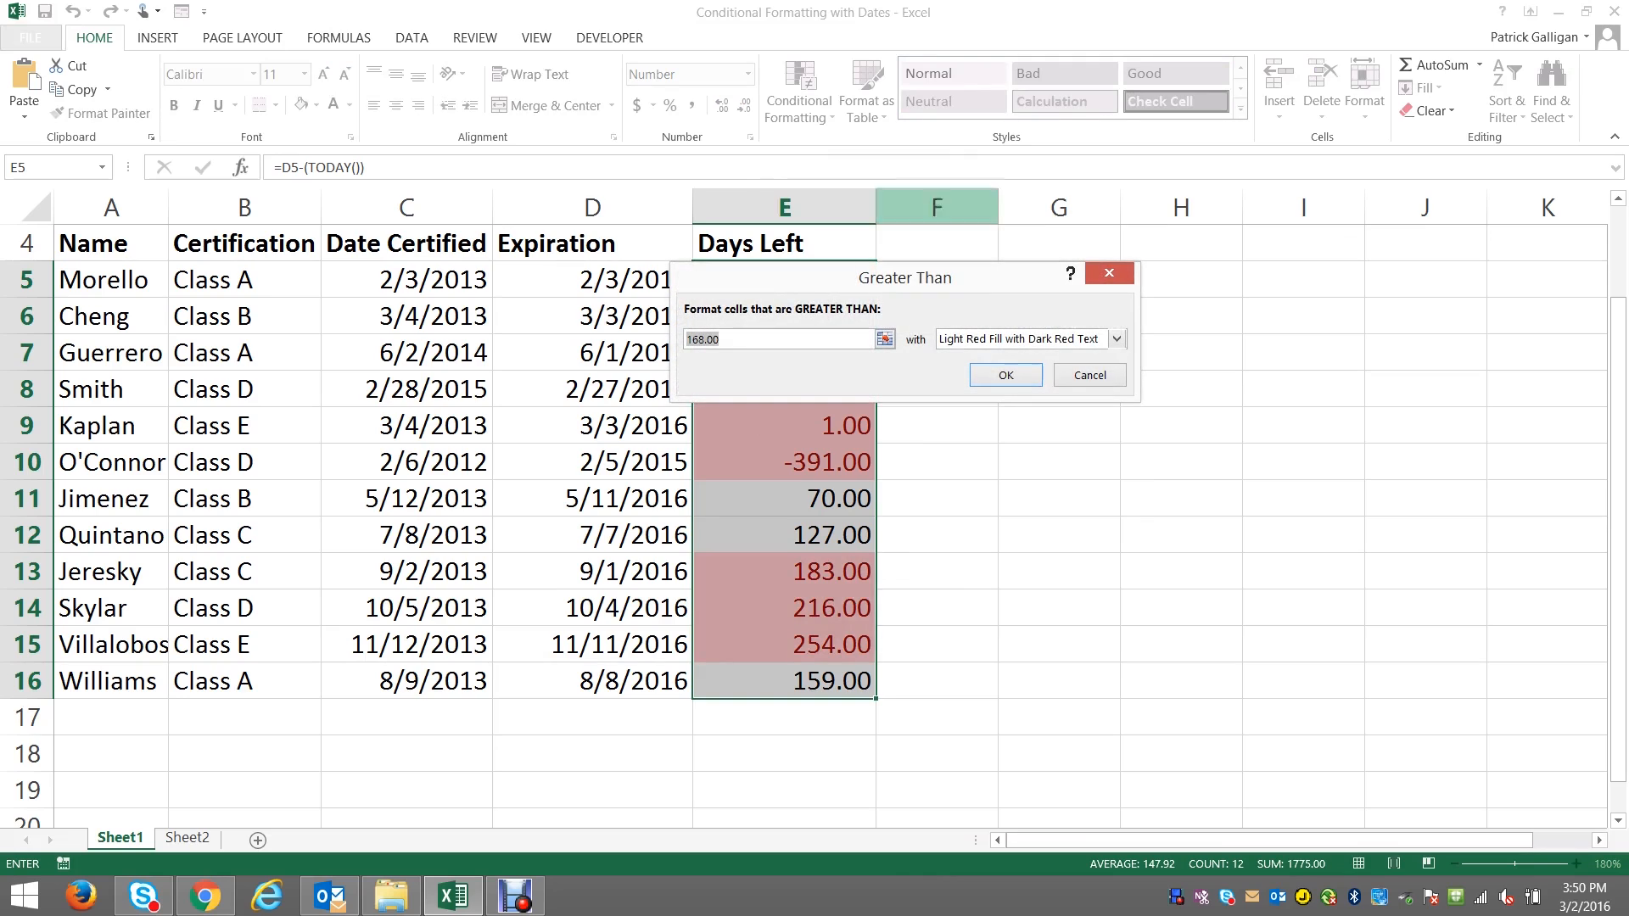
{"action": "left_click", "coordinate": [1117, 339]}
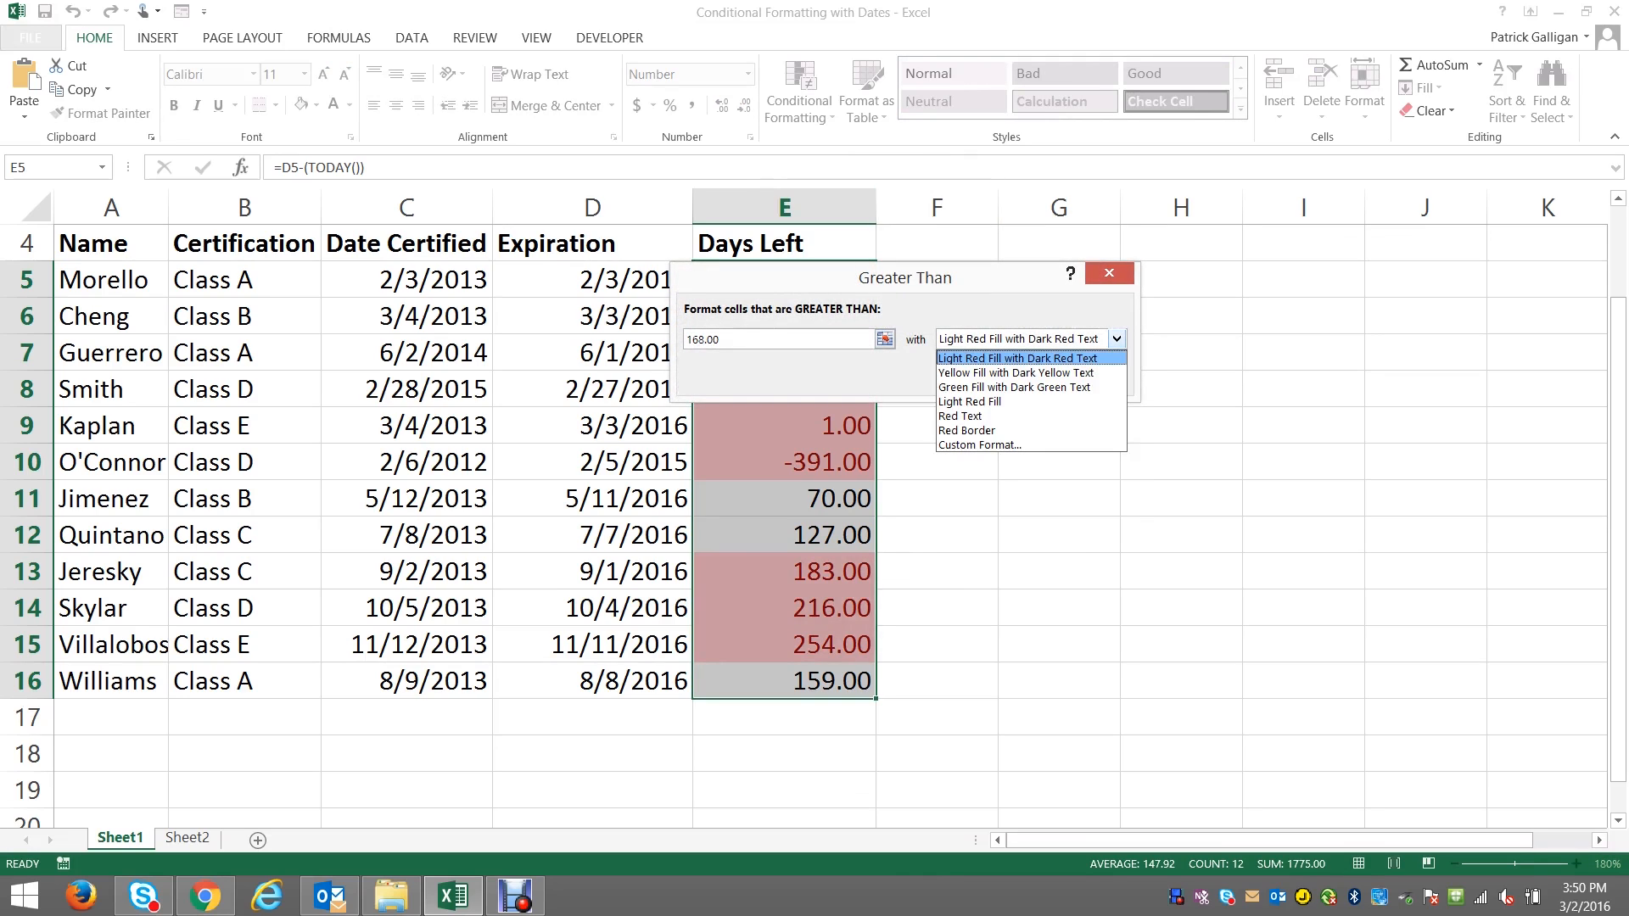
{"action": "key", "text": "Down"}
{"action": "key", "text": "Down"}
{"action": "key", "text": "Return"}
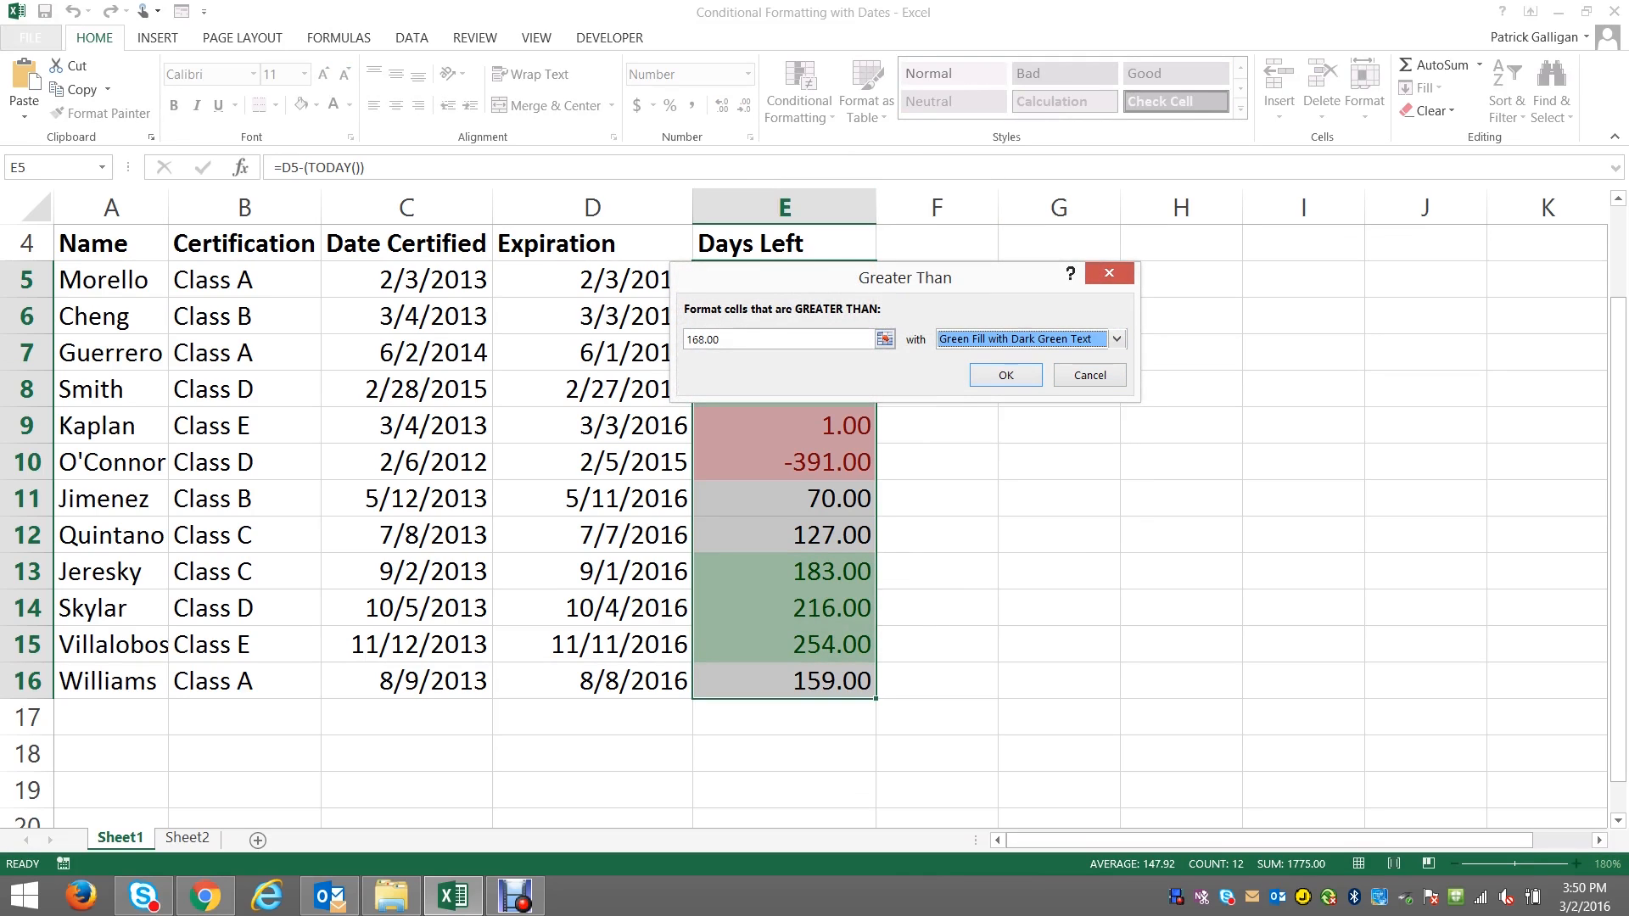
{"action": "left_click", "coordinate": [703, 339]}
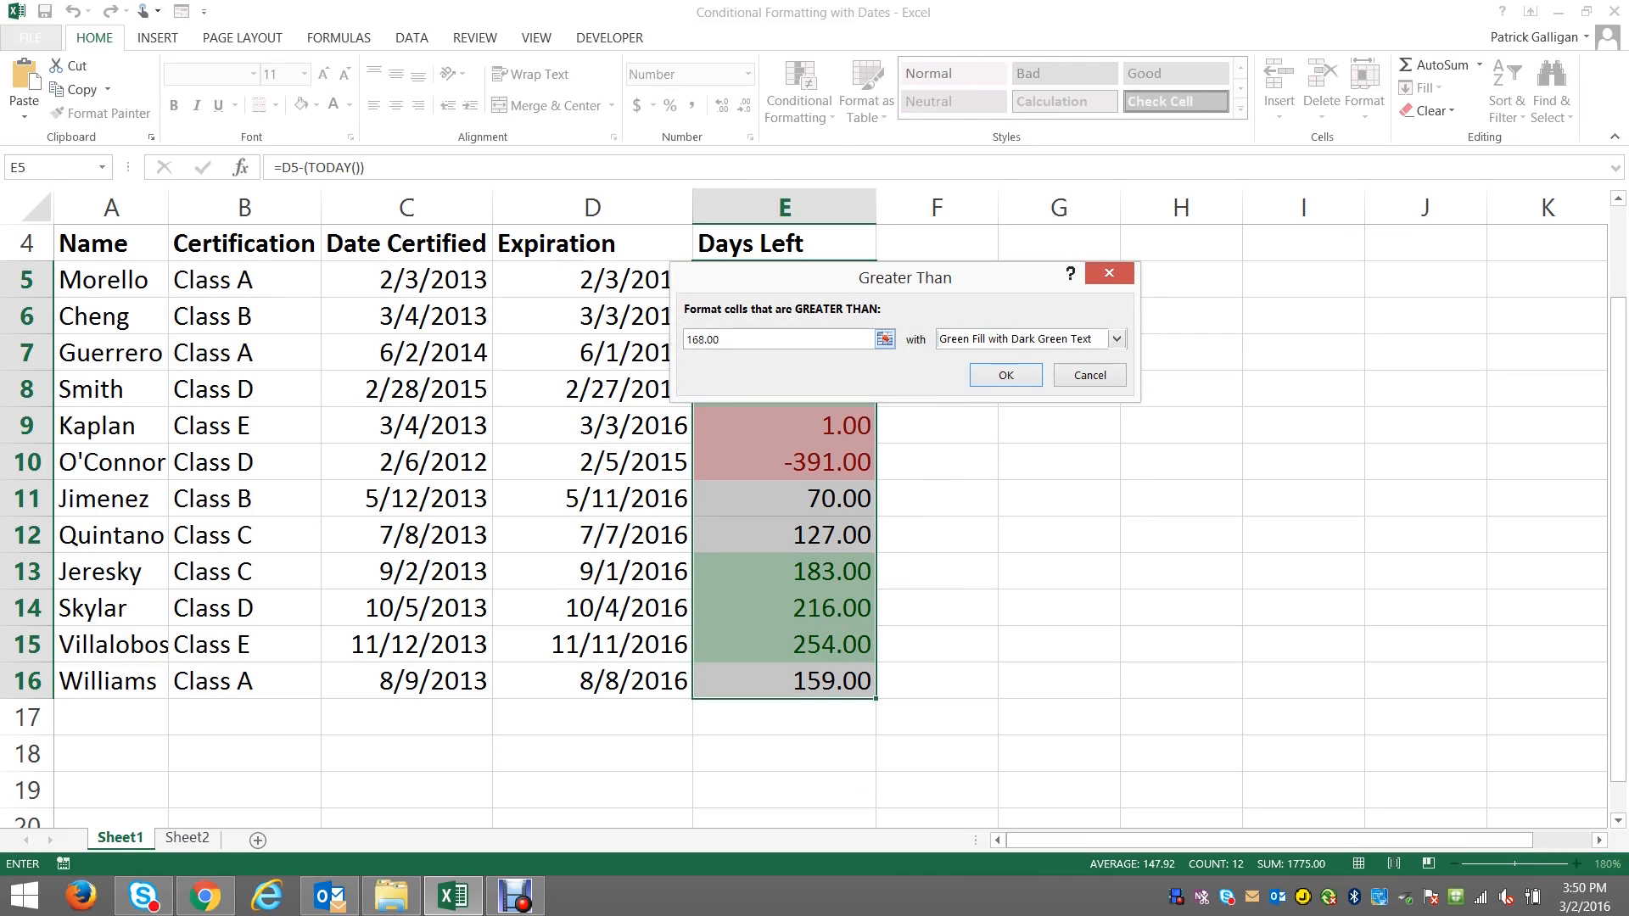
{"action": "key", "text": "BackSpace"}
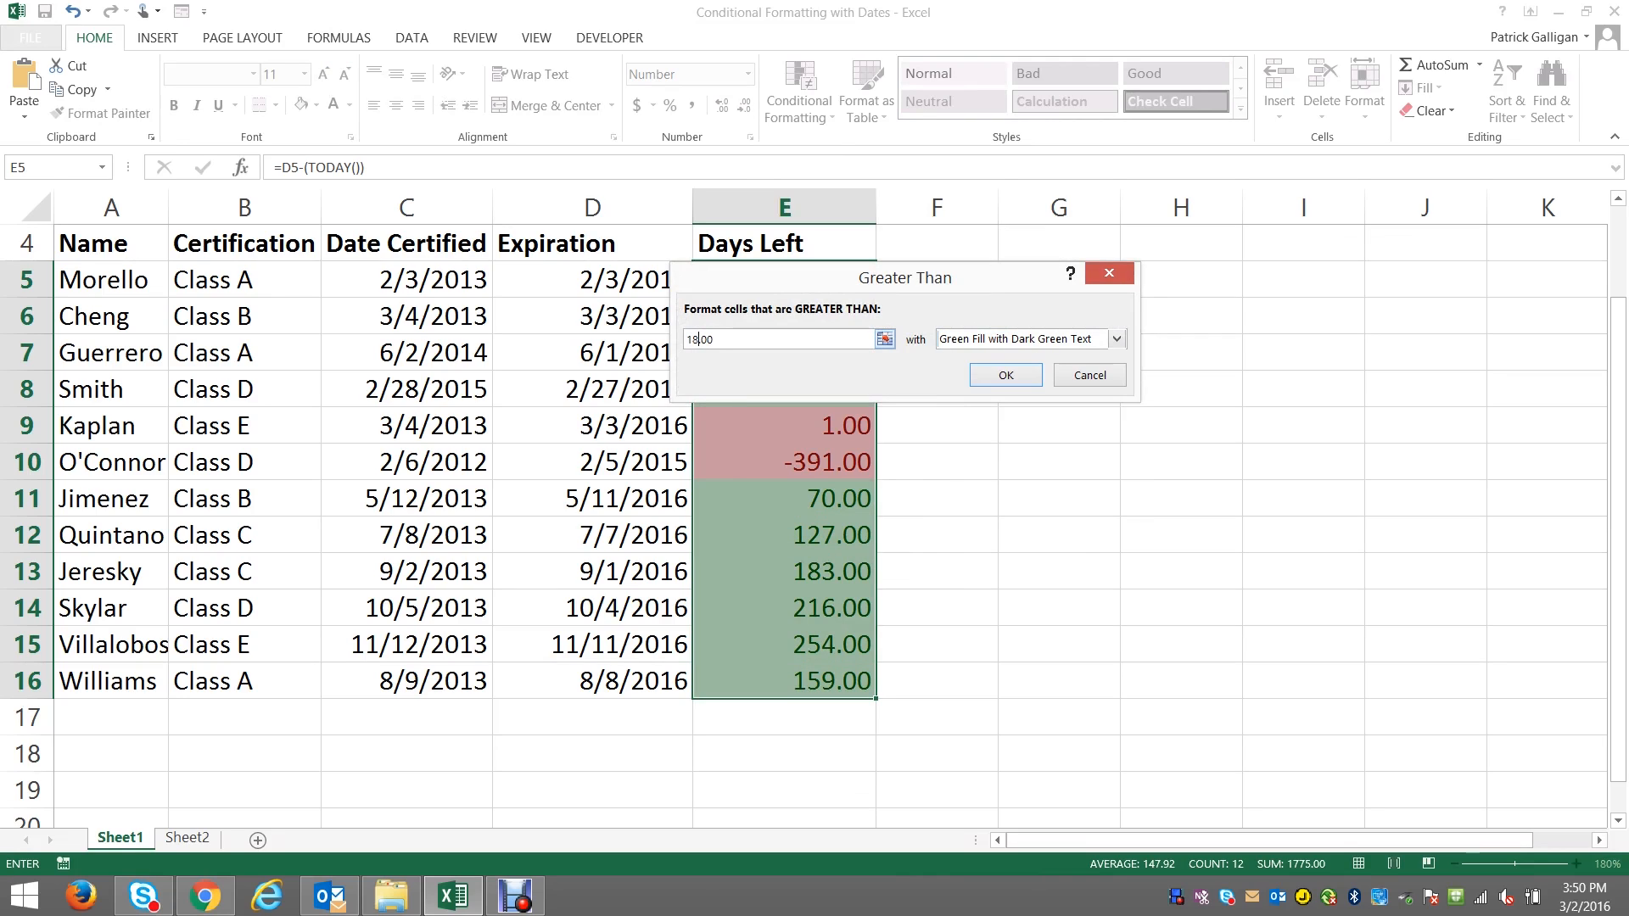
{"action": "type", "text": "5"}
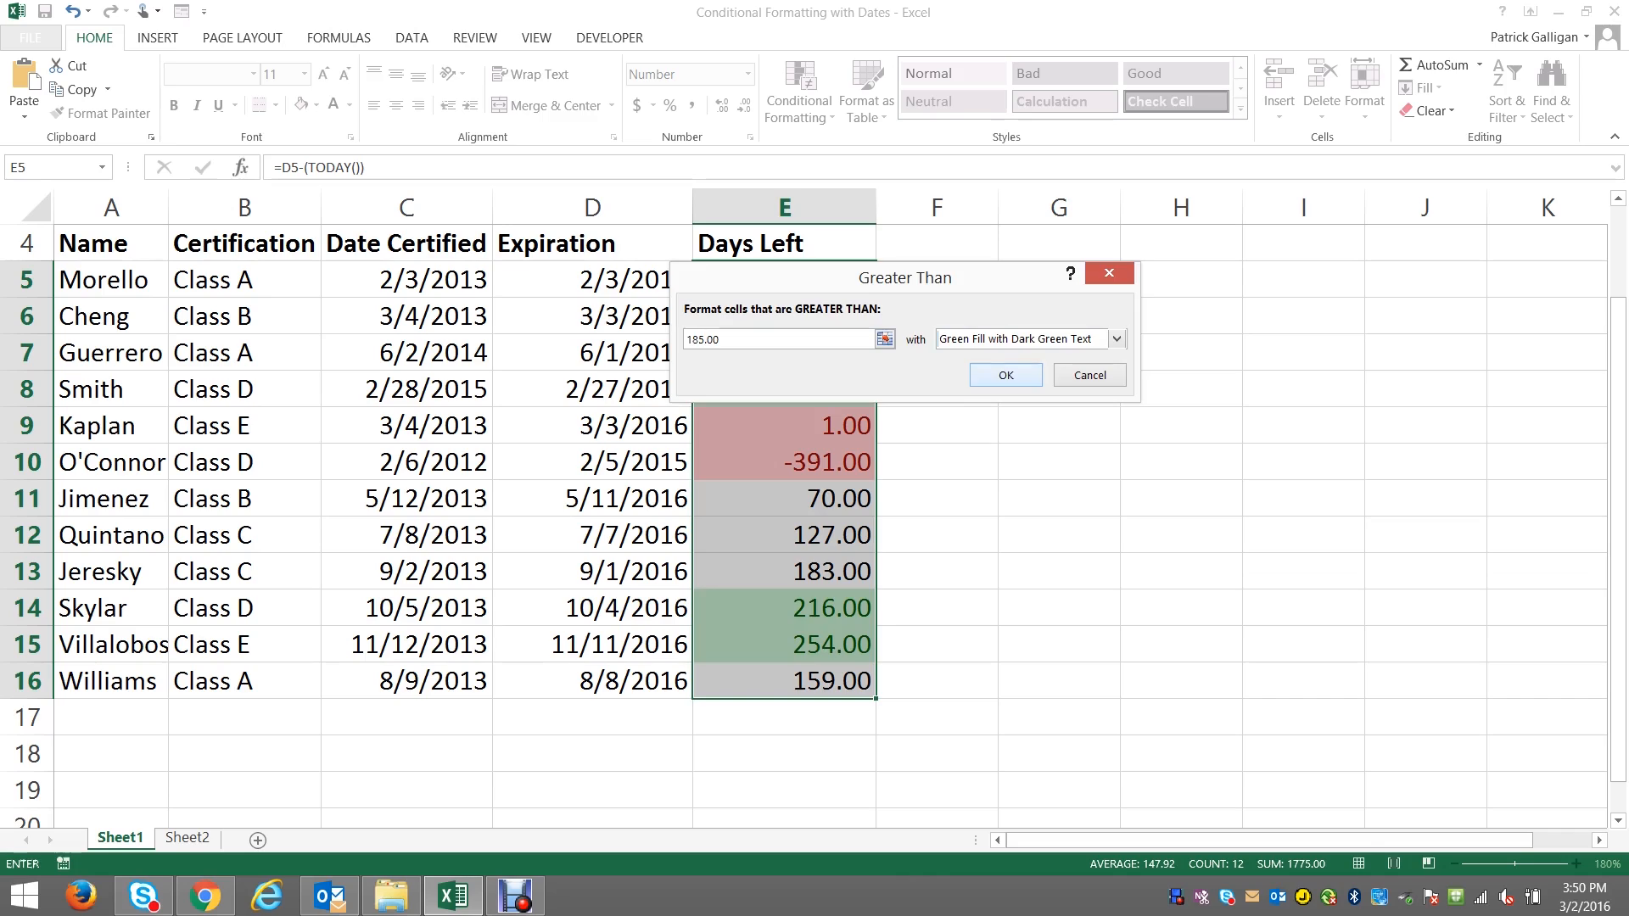
{"action": "key", "text": "Return"}
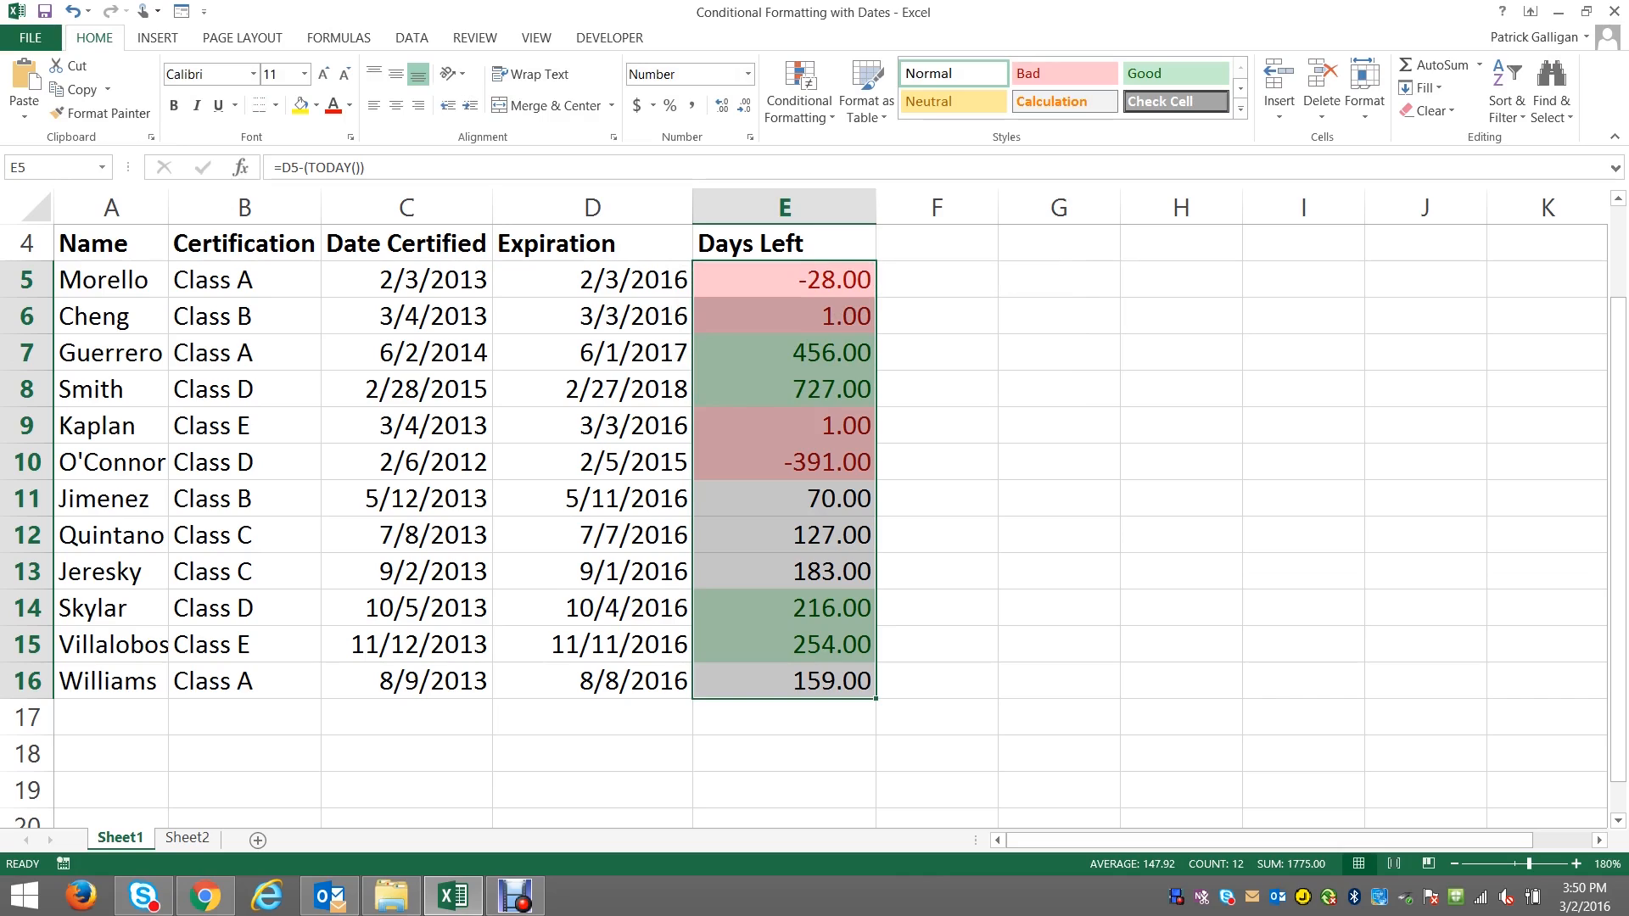
Step: Add a Greater Than highlight rule to E5:E16 for values above 60 with Yellow Fill with Dark Yellow Text
{"action": "left_click", "coordinate": [799, 93]}
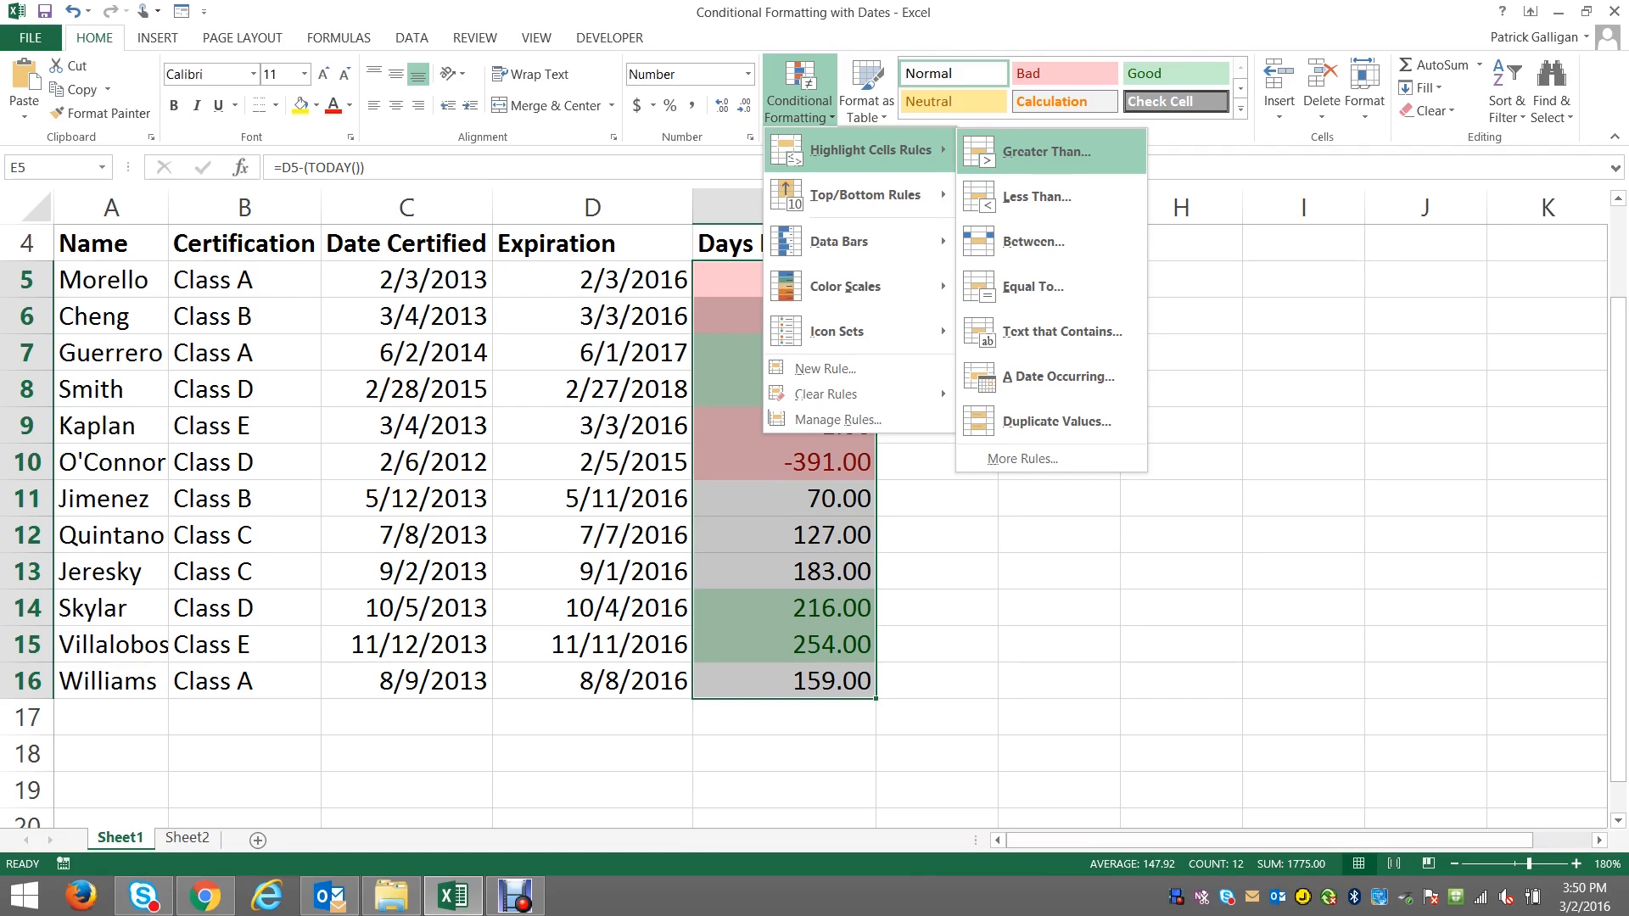
{"action": "left_click", "coordinate": [1046, 151]}
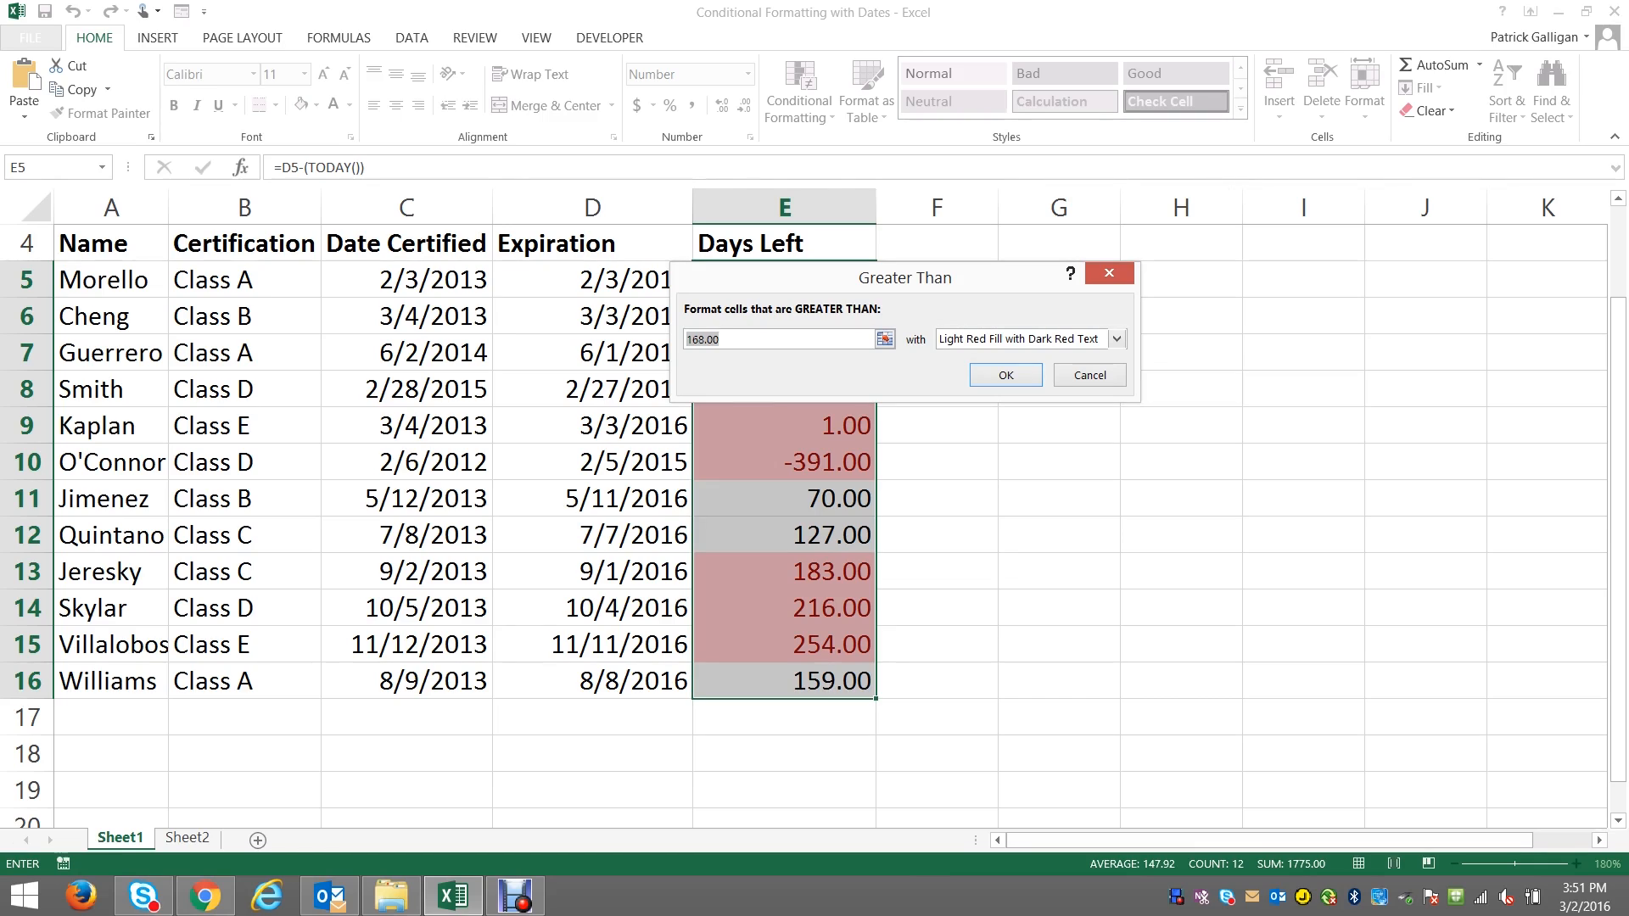
{"action": "type", "text": "60"}
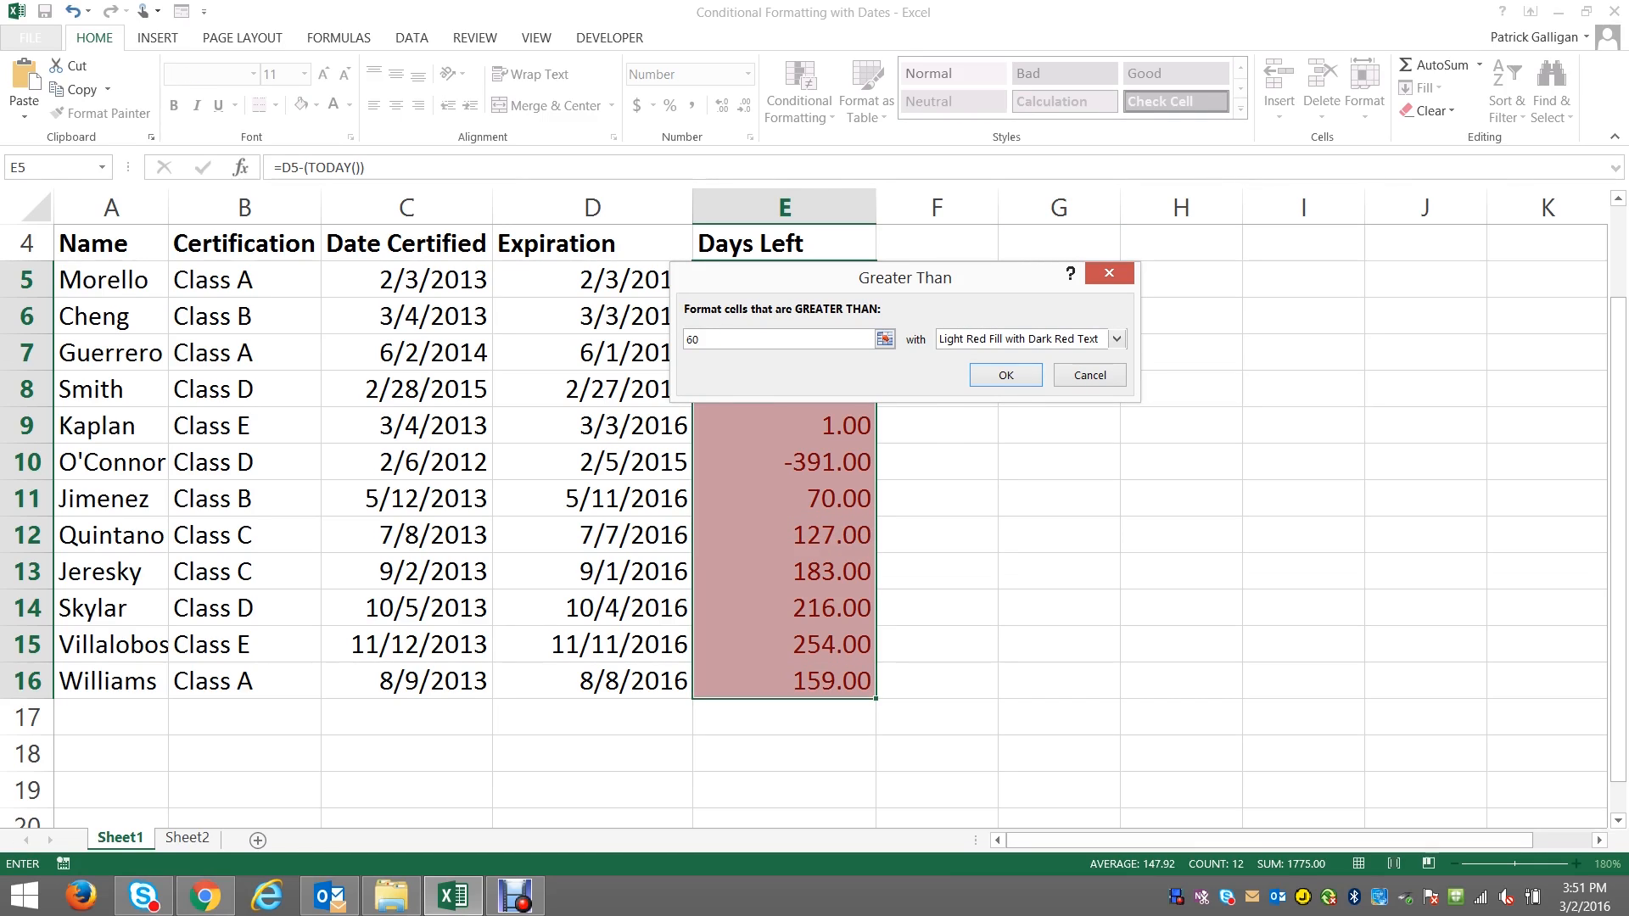
{"action": "key", "text": "Tab"}
{"action": "key", "text": "alt+Down"}
{"action": "key", "text": "Down"}
{"action": "key", "text": "Return"}
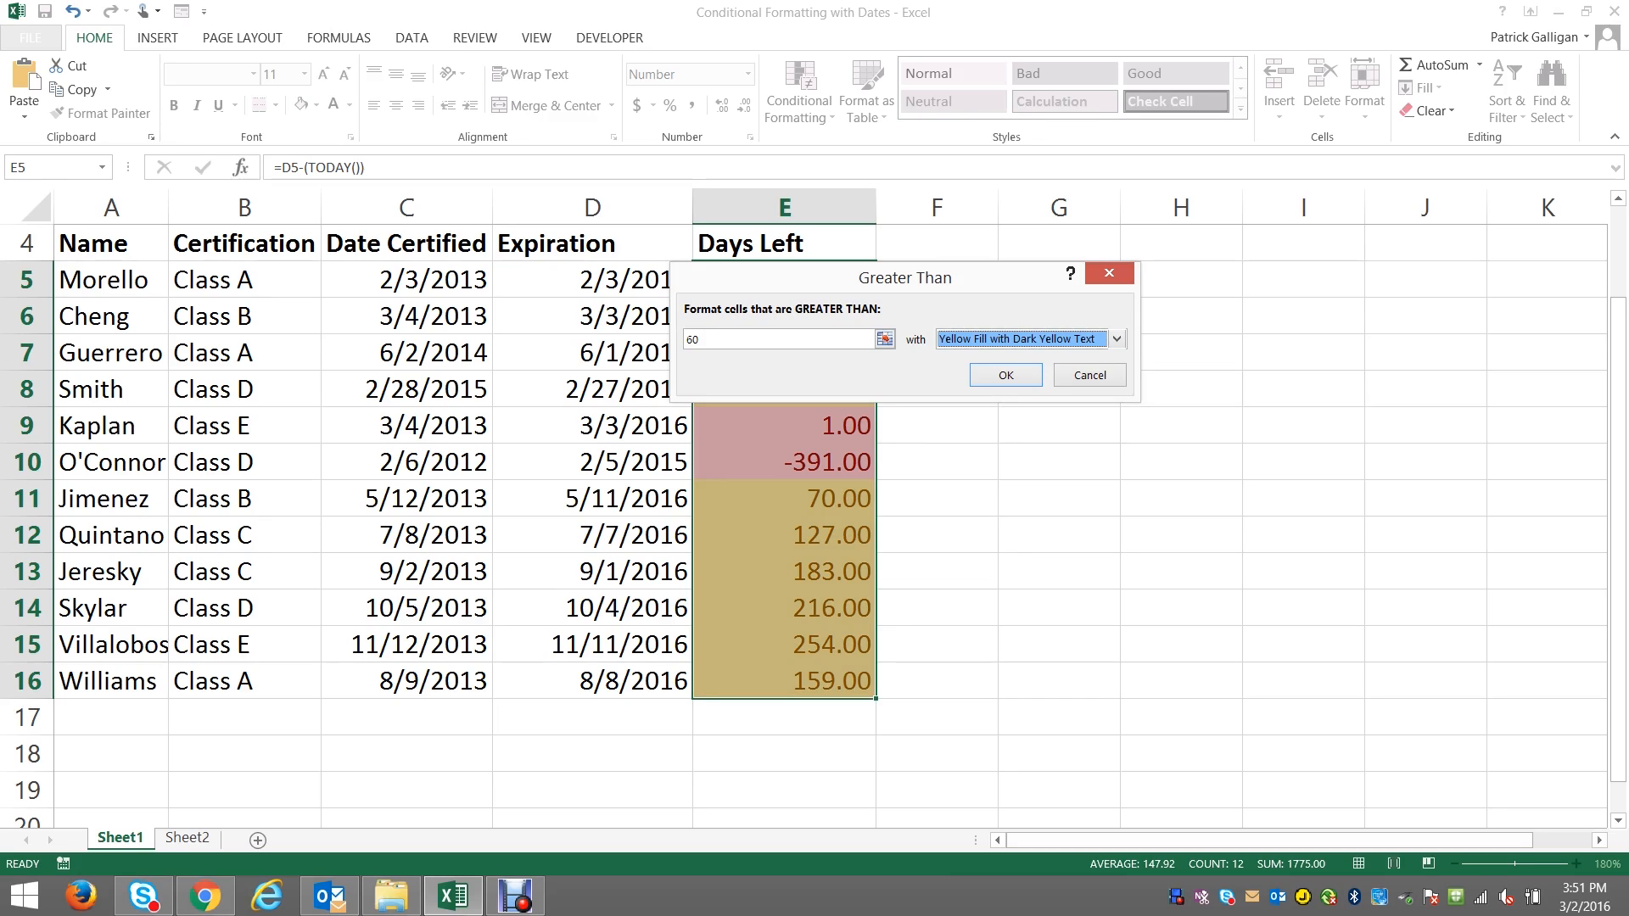
{"action": "key", "text": "Return"}
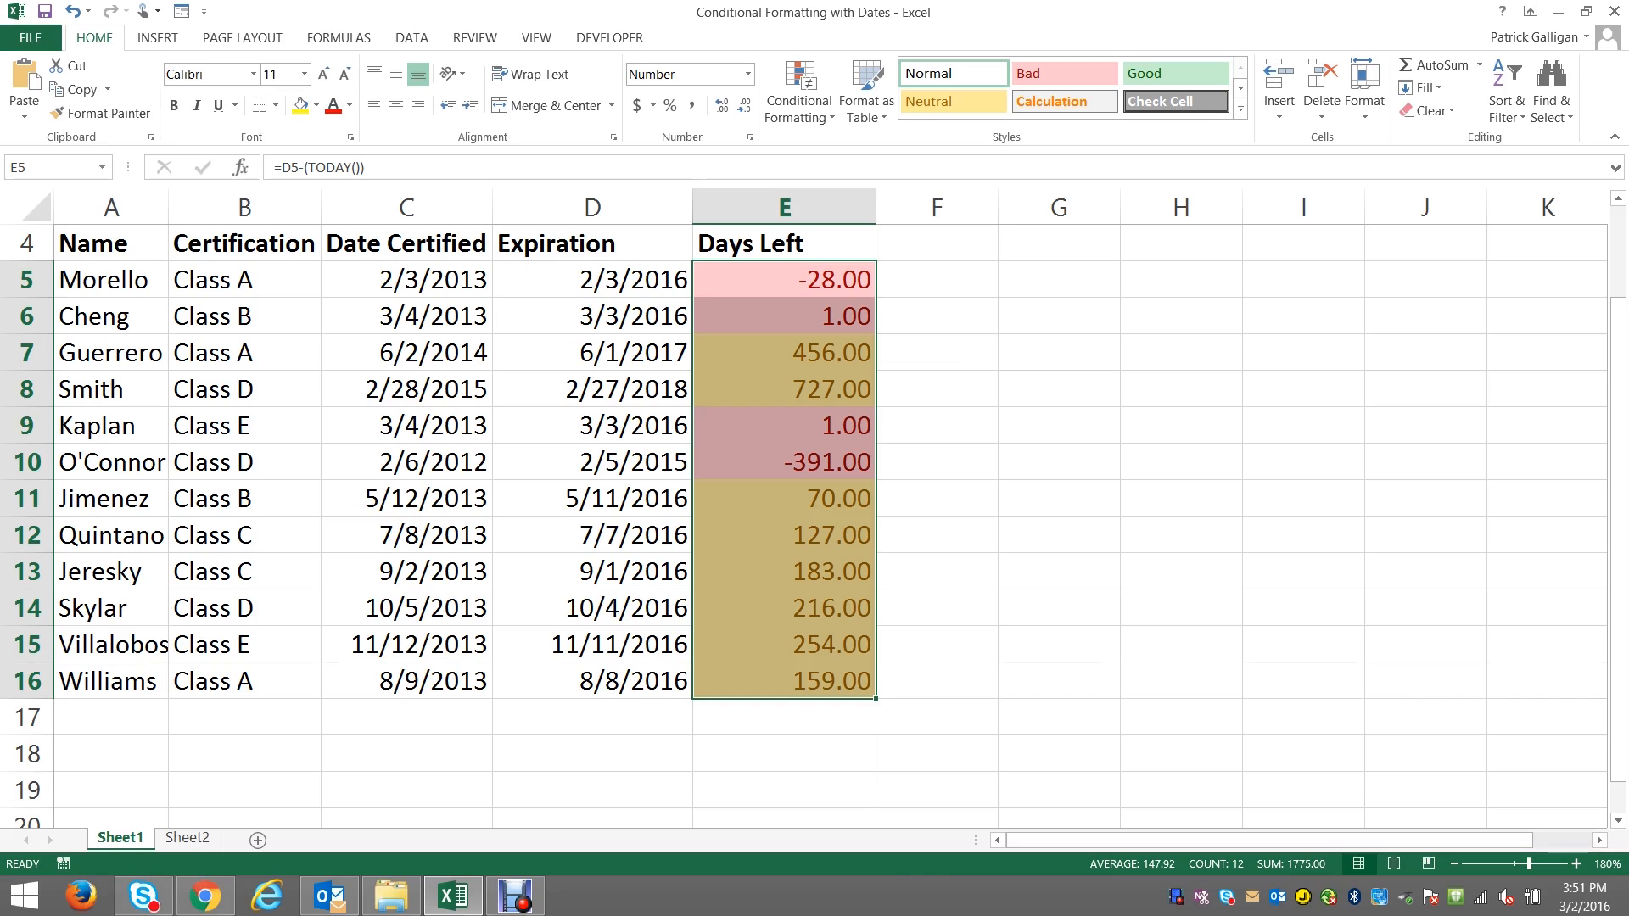
Step: Move the yellow Cell Value > 60 rule for E5:E16 below the green and red rules, apply the order, and reopen the rules list
{"action": "left_click", "coordinate": [799, 101]}
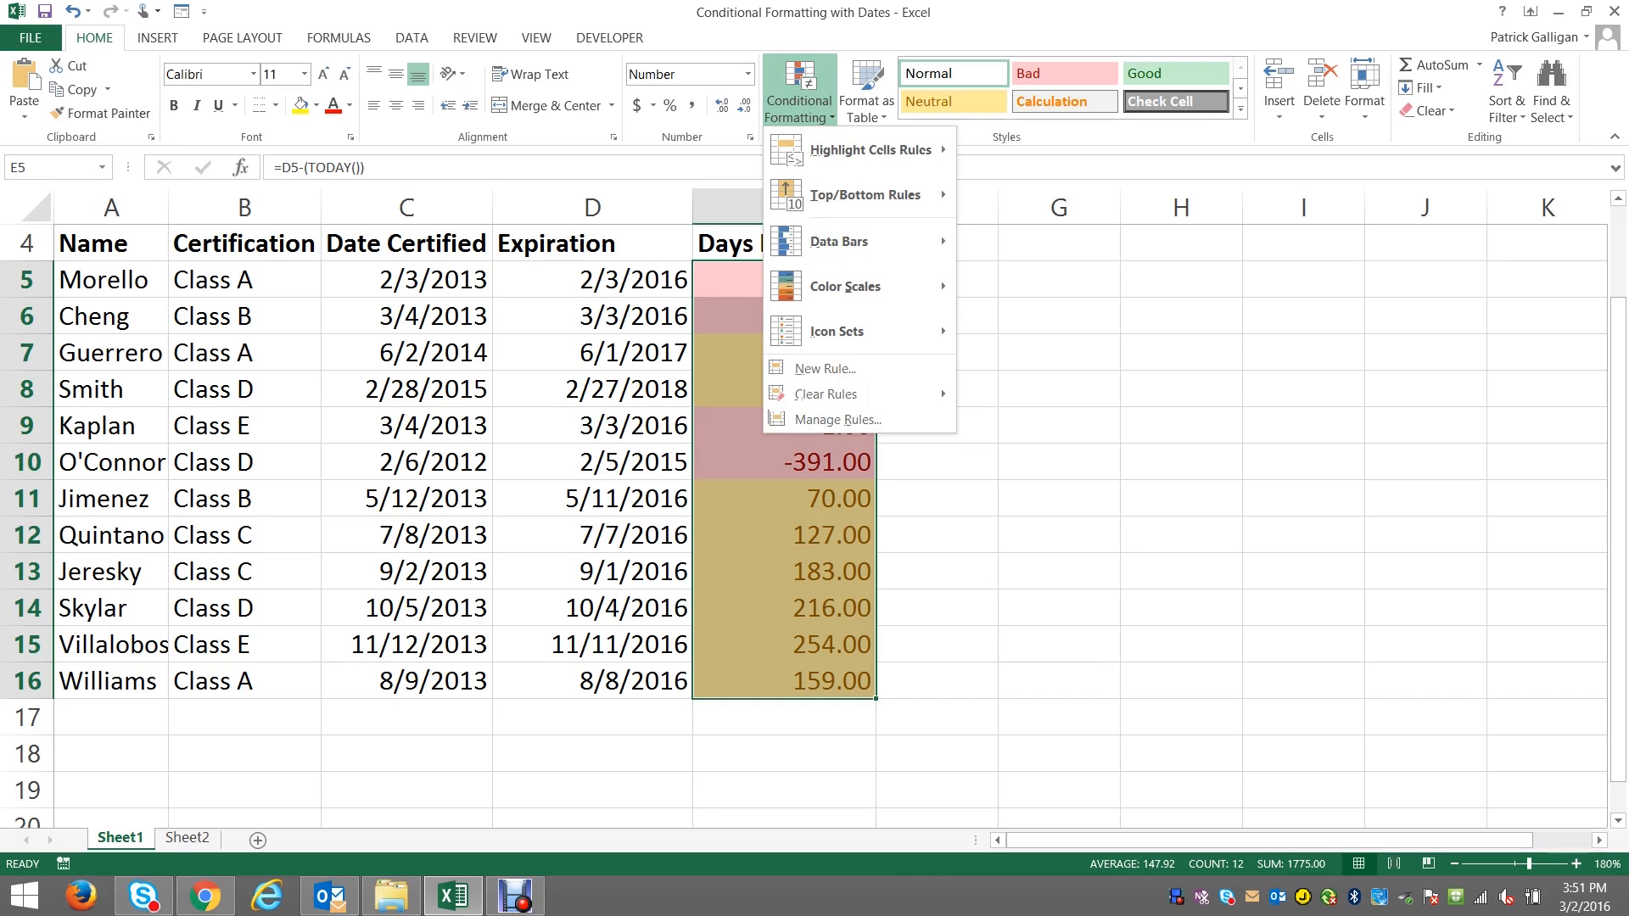
{"action": "left_click", "coordinate": [838, 420]}
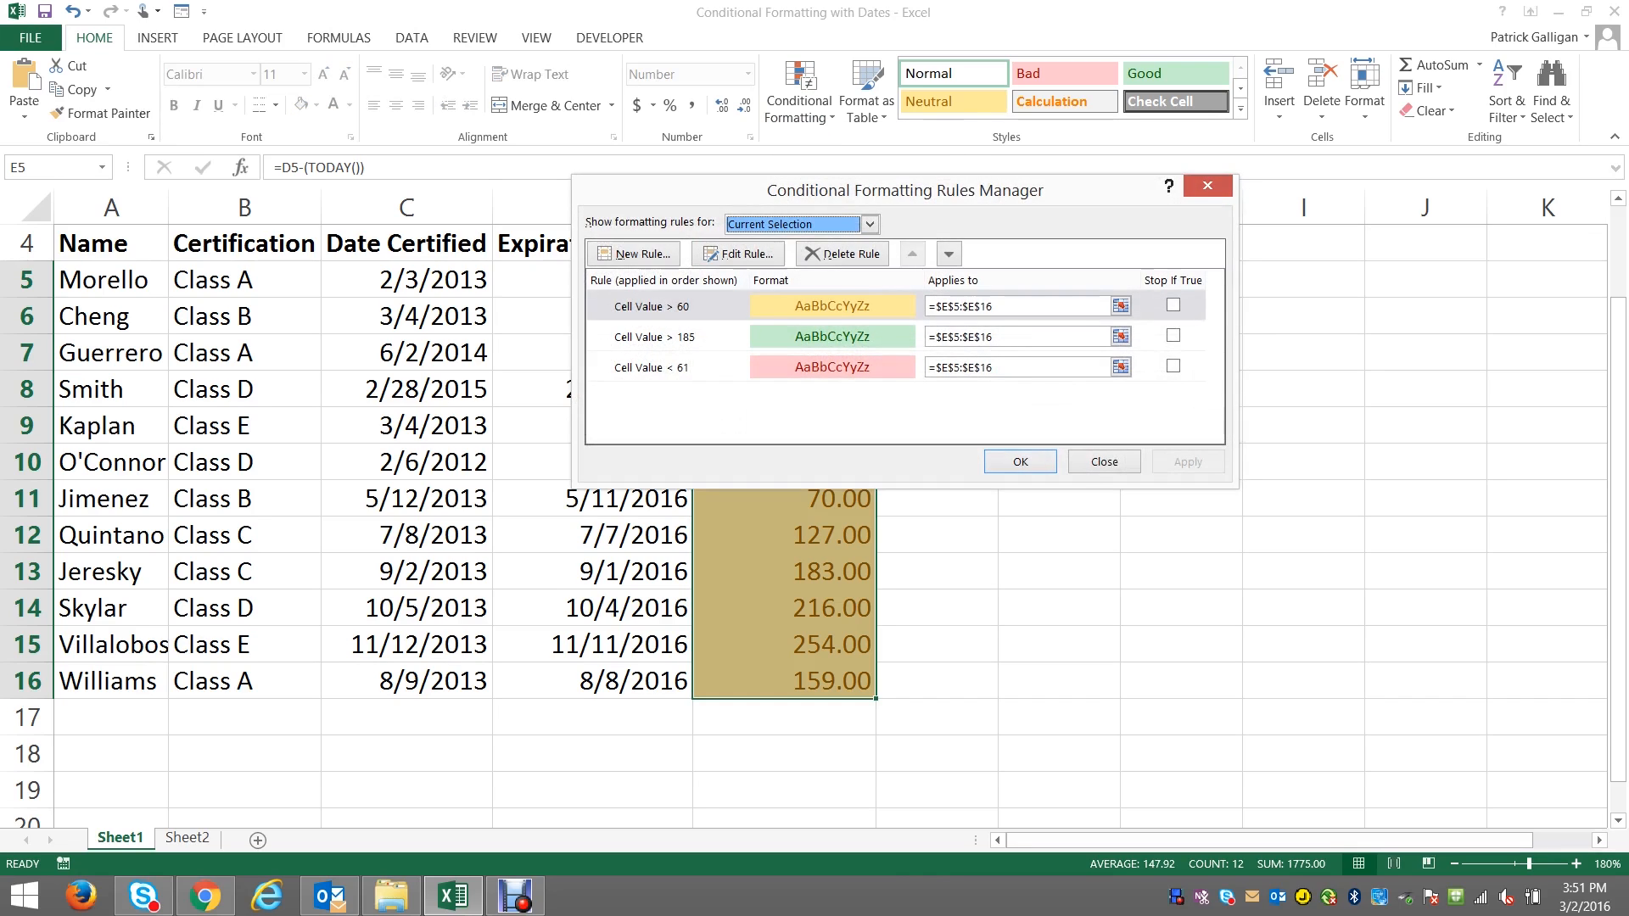
{"action": "left_click_drag", "start_coordinate": [679, 190], "coordinate": [1003, 157]}
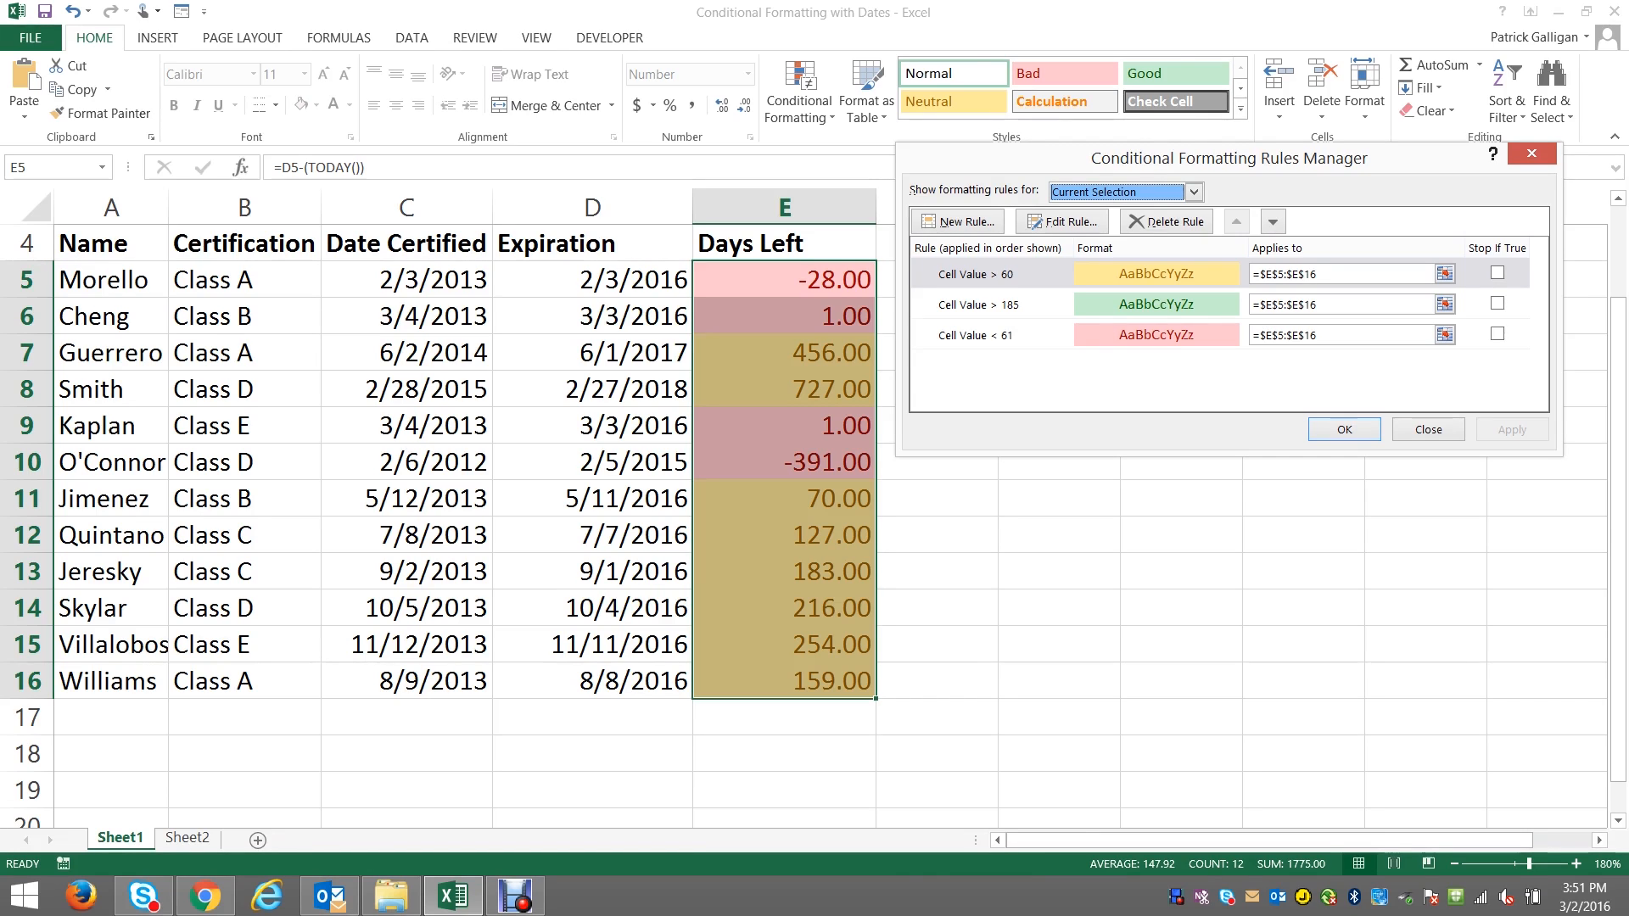
{"action": "left_click", "coordinate": [976, 275]}
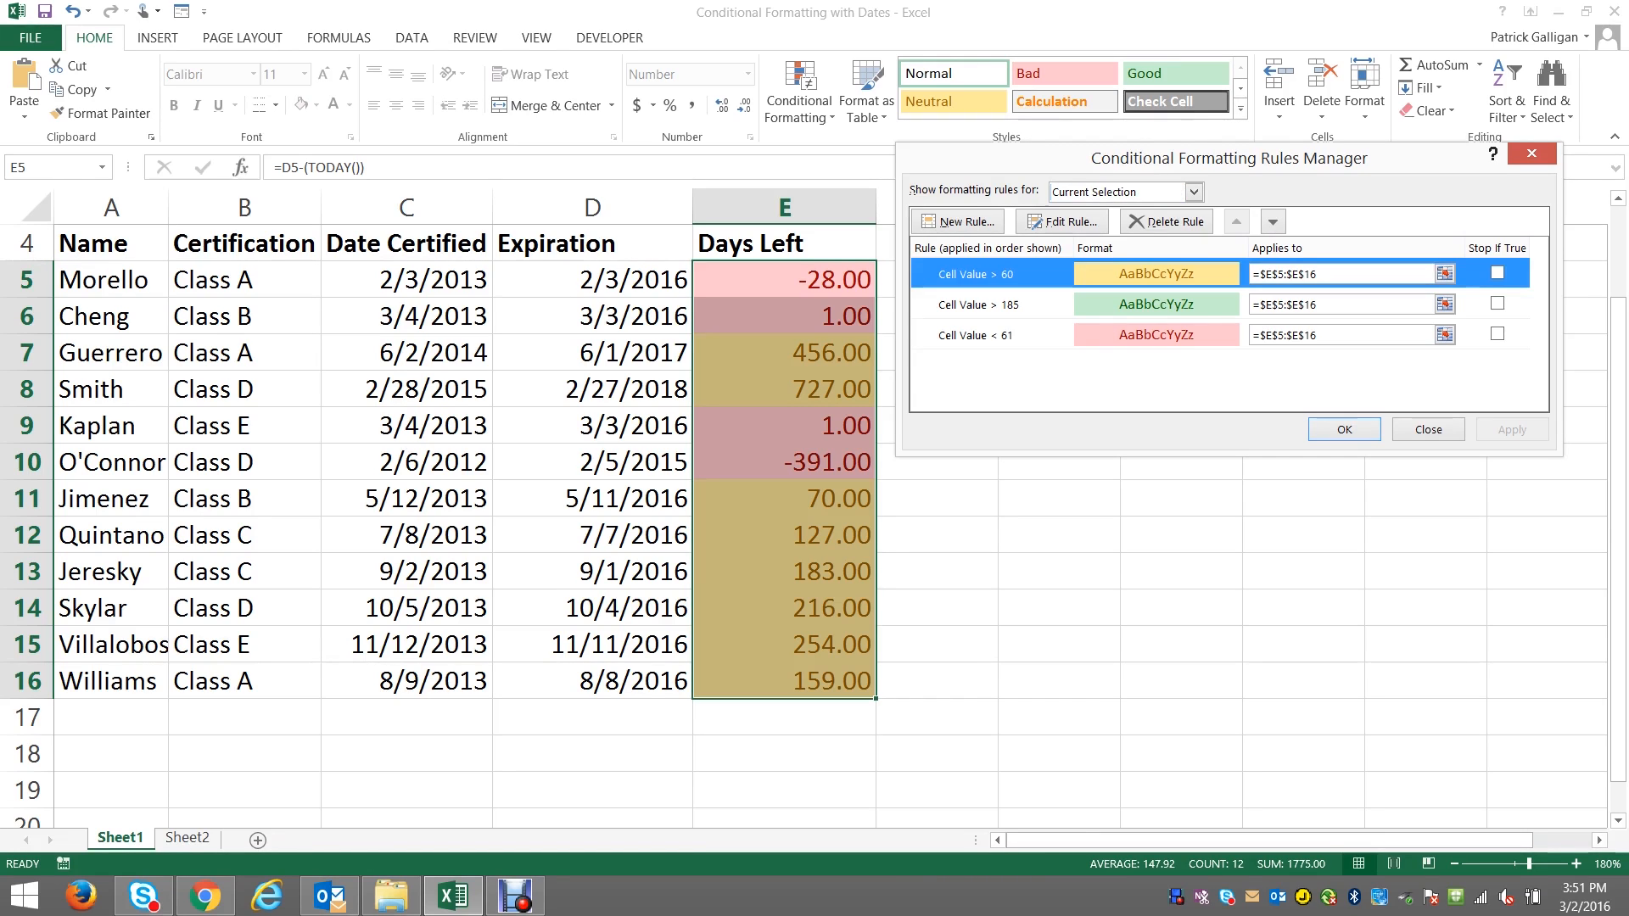
{"action": "left_click", "coordinate": [1273, 222]}
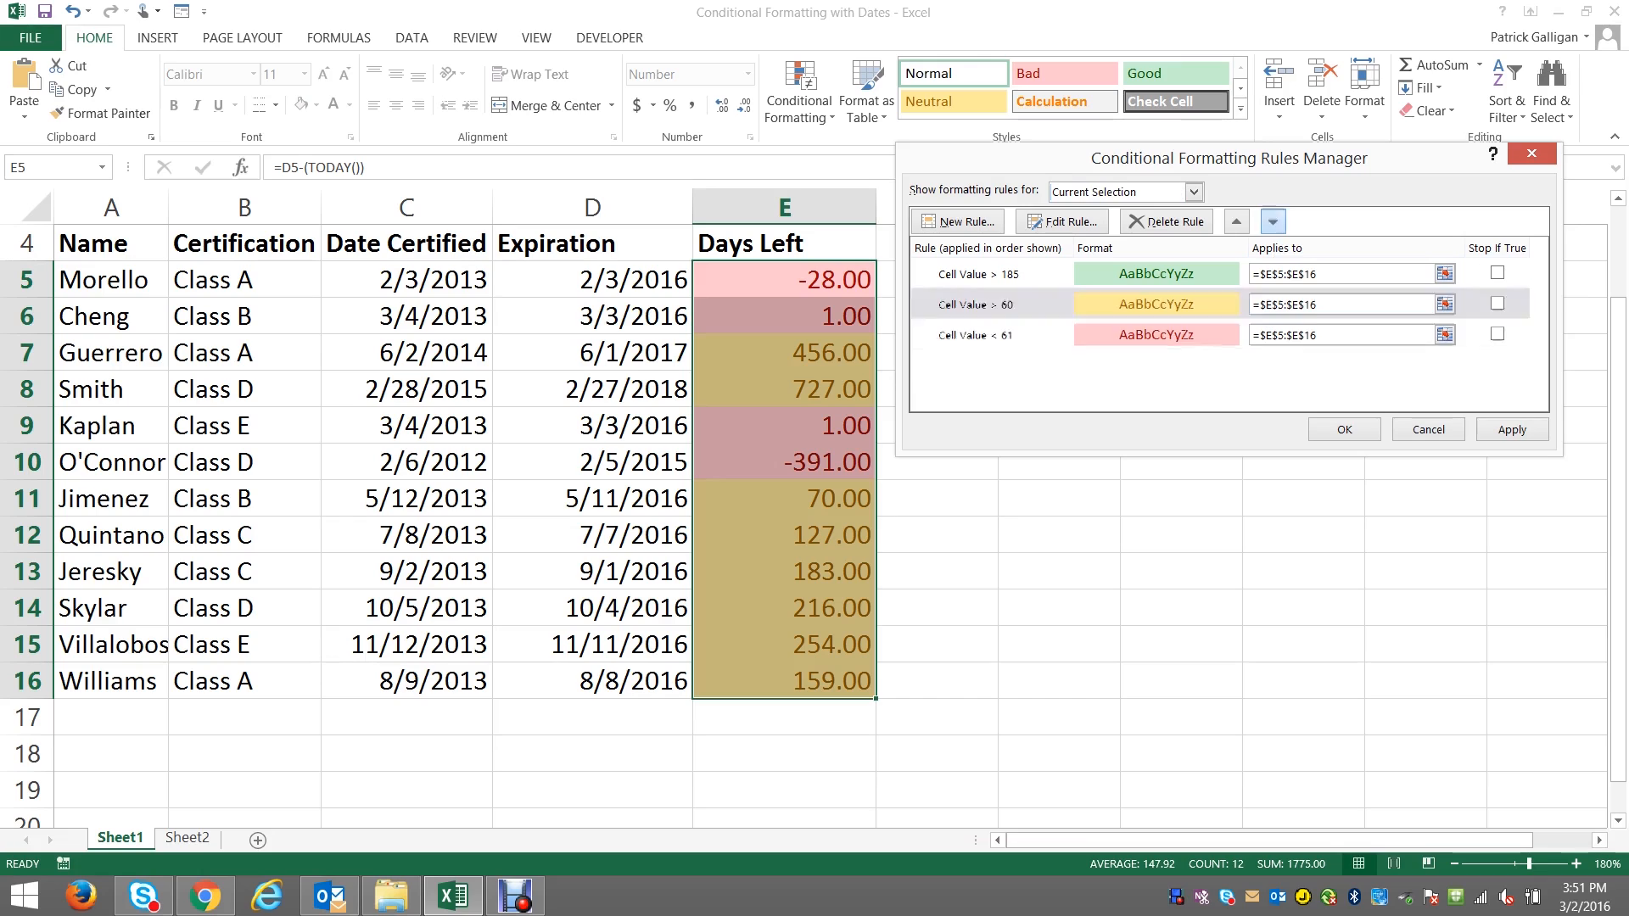
{"action": "left_click", "coordinate": [1273, 221]}
{"action": "key", "text": "Return"}
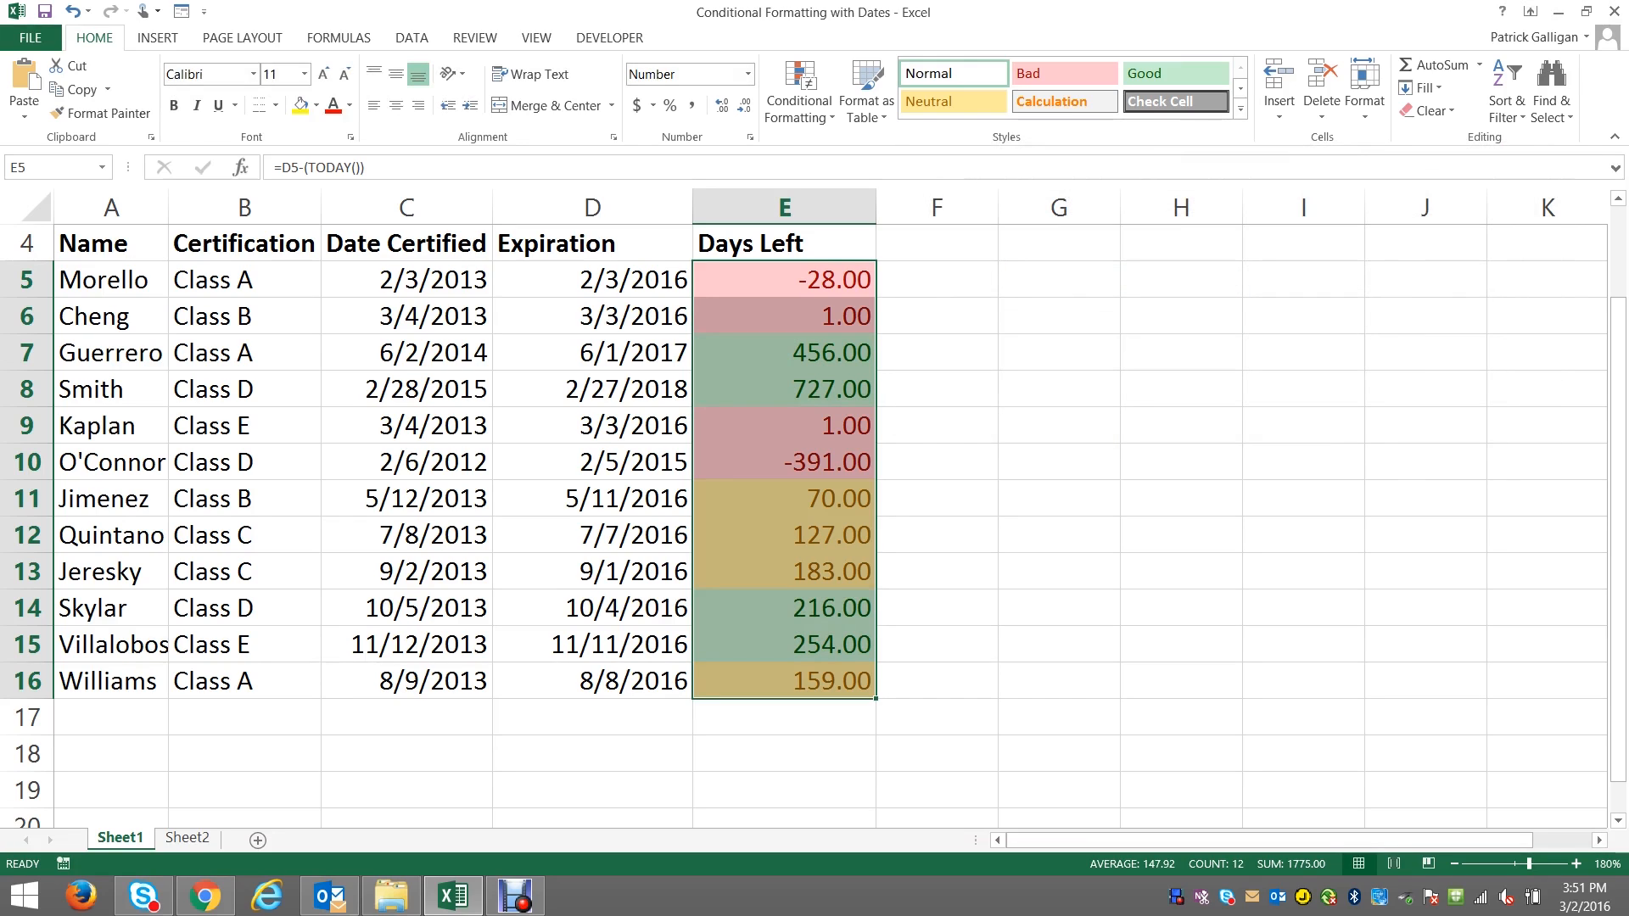
{"action": "left_click", "coordinate": [800, 102]}
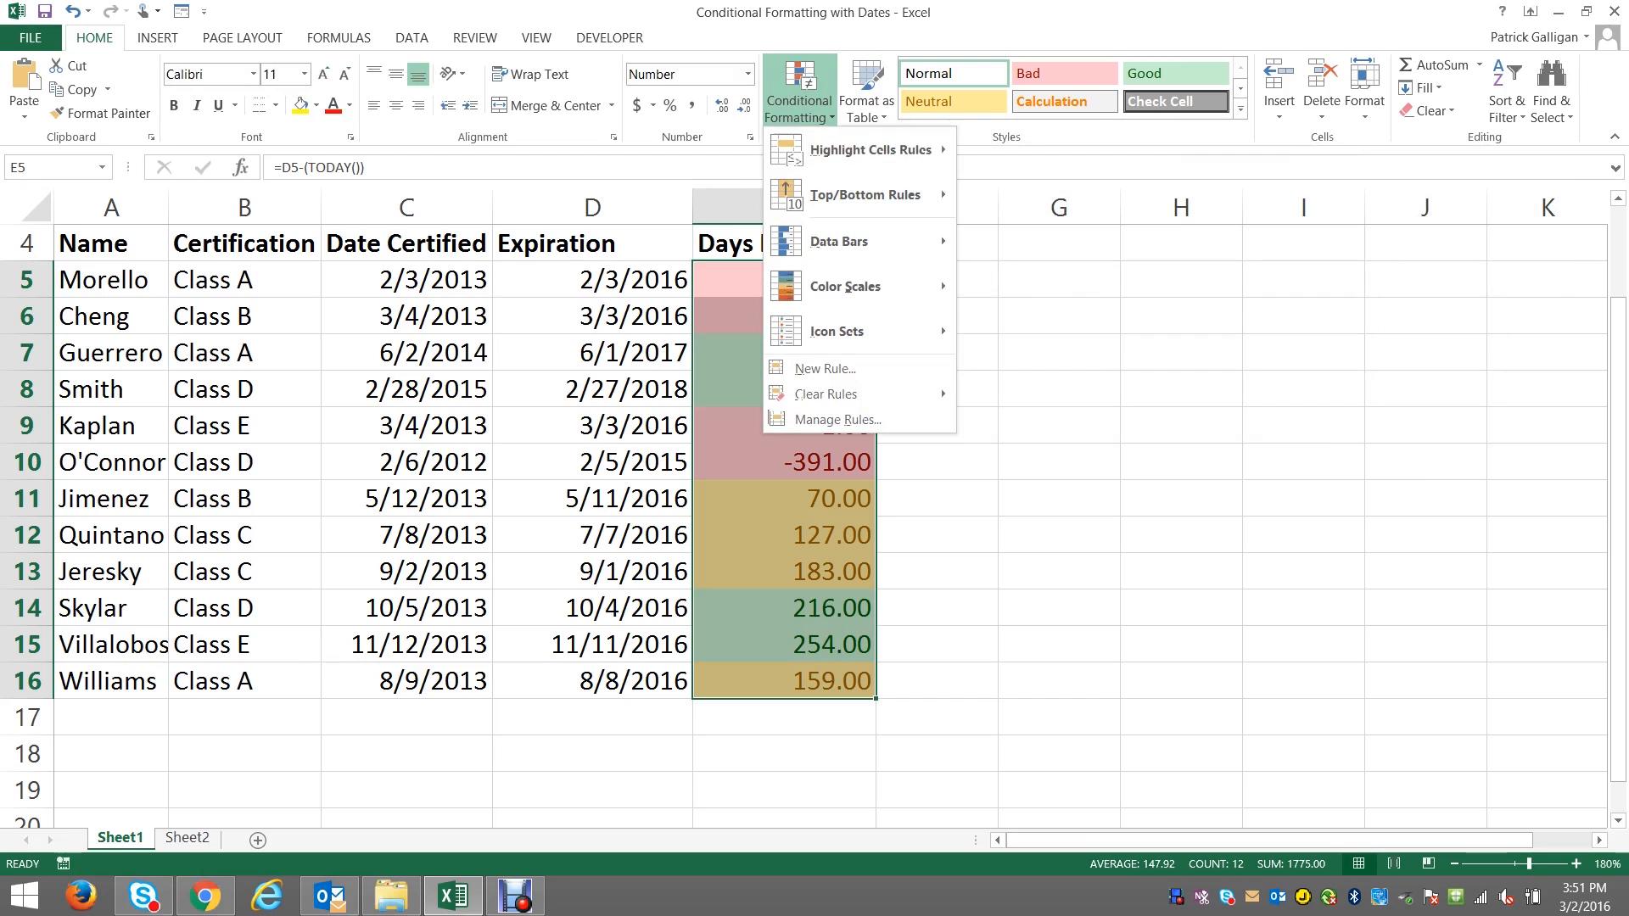
{"action": "left_click", "coordinate": [837, 419]}
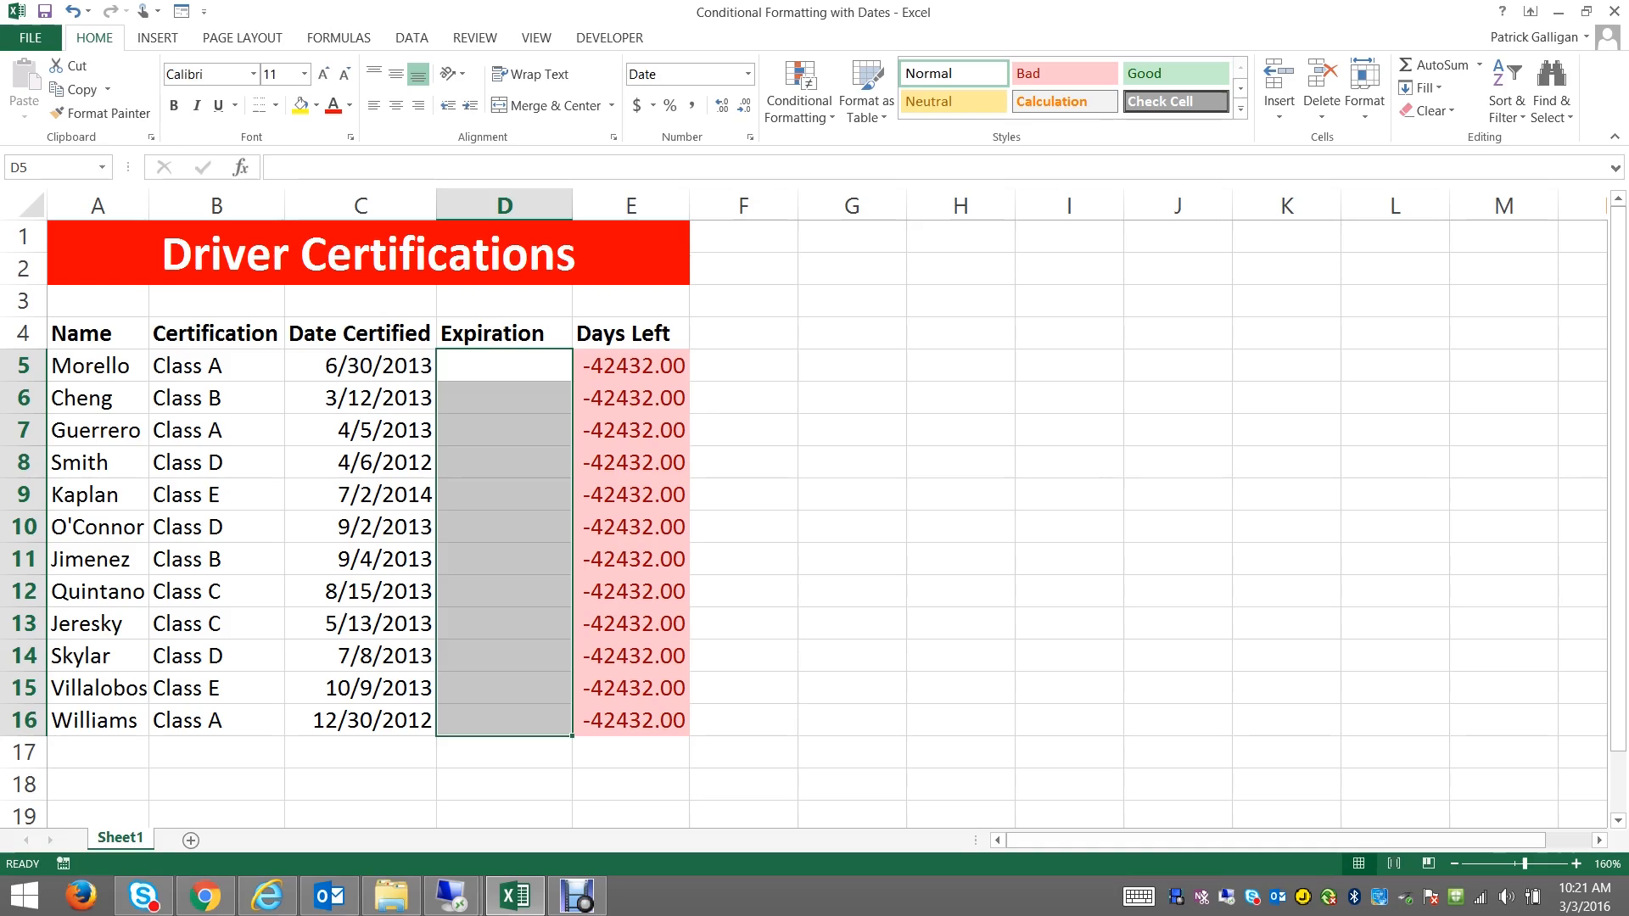
Step: Enter the formula =DATE(YEAR(C5)+3,MONTH(C5),DAY(C5)) in the first Expiration cell, D5
{"action": "left_click", "coordinate": [504, 365]}
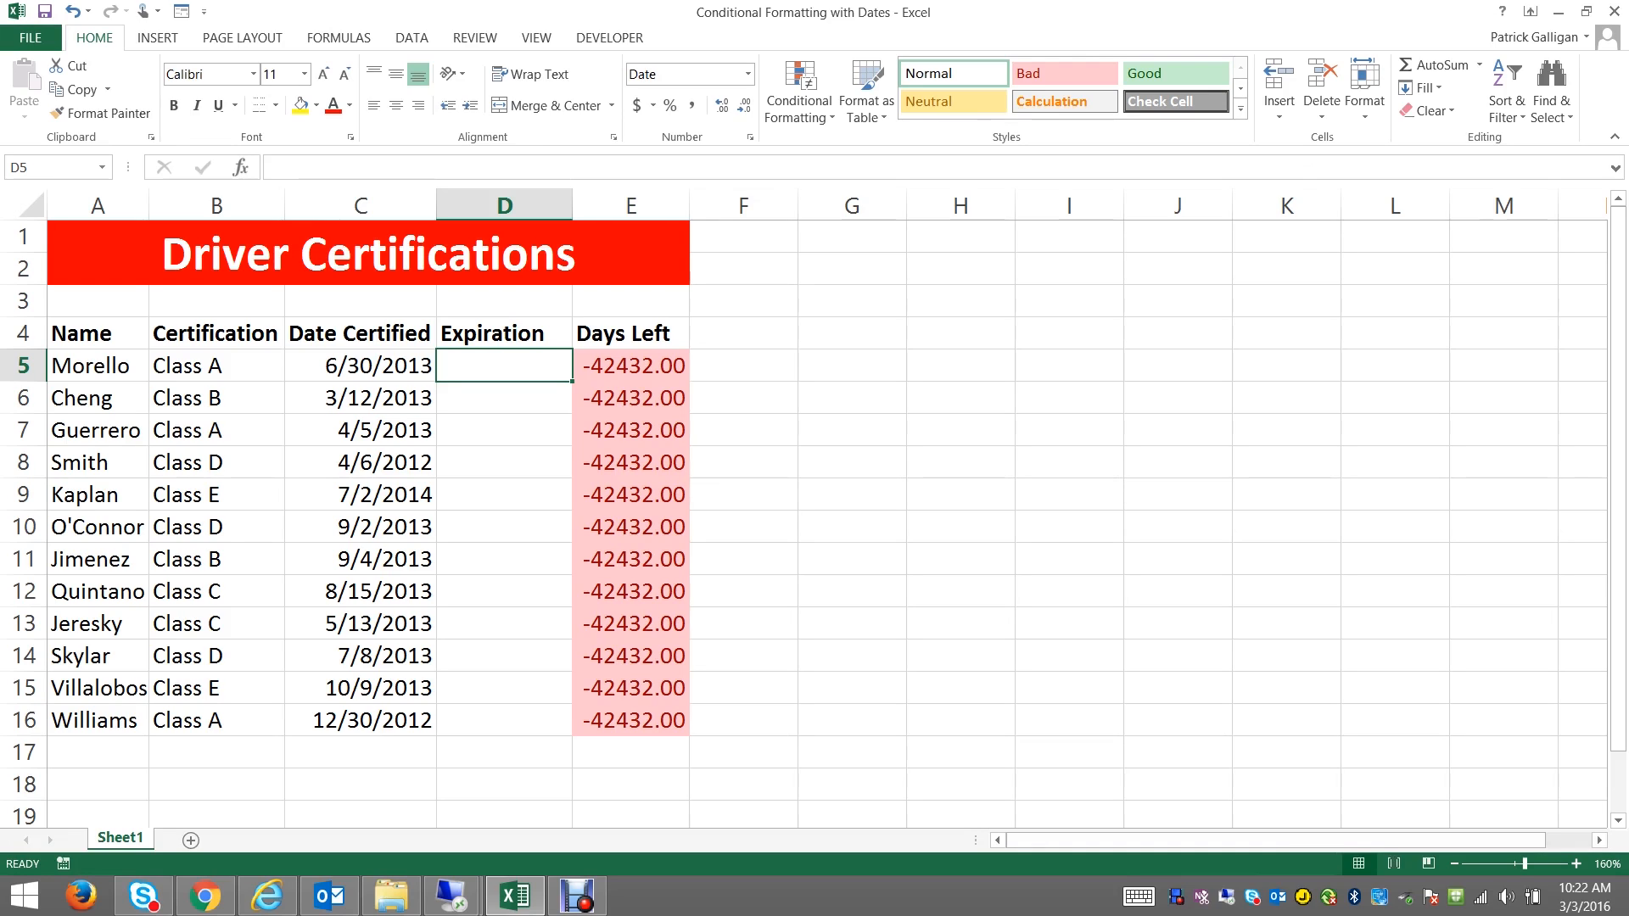
{"action": "left_click", "coordinate": [241, 168]}
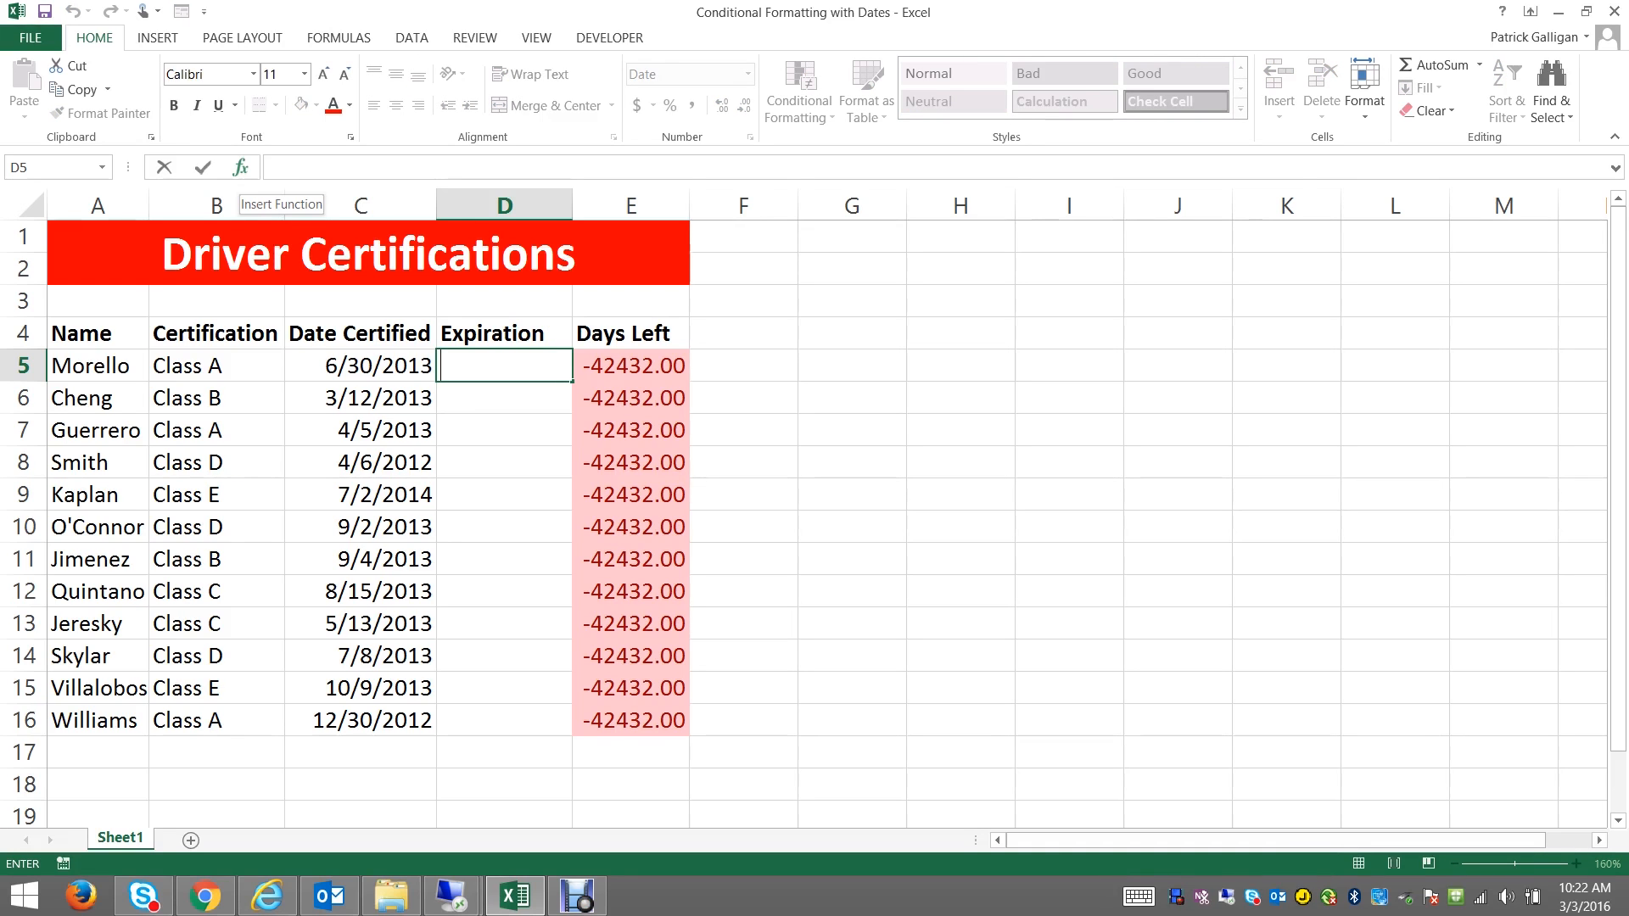
{"action": "type", "text": "="}
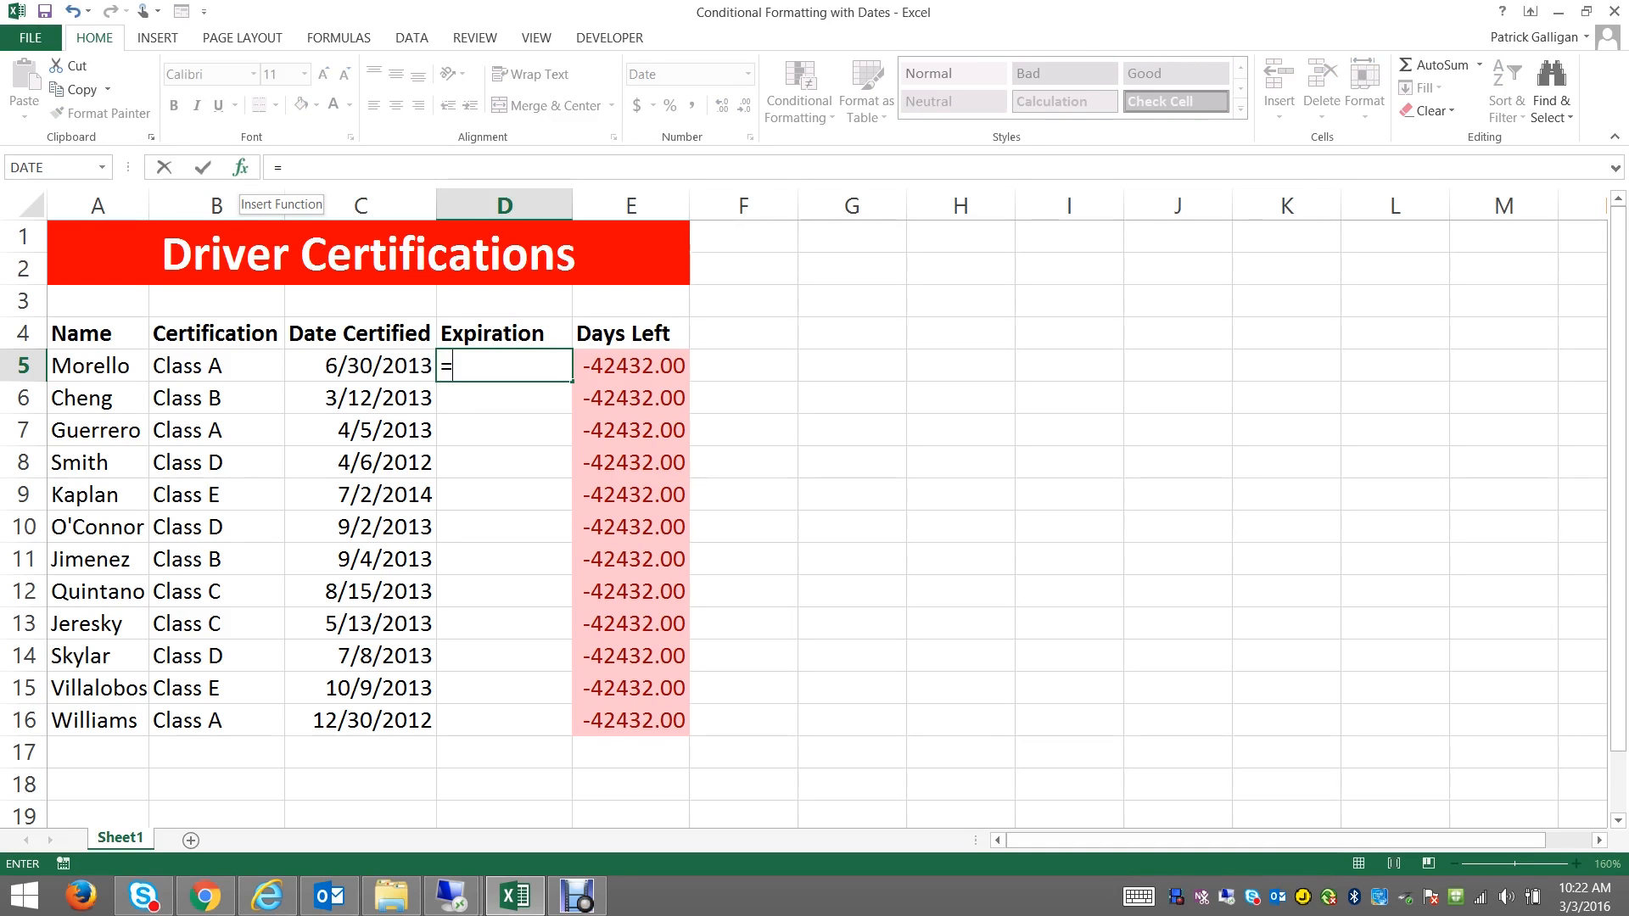
{"action": "type", "text": "date"}
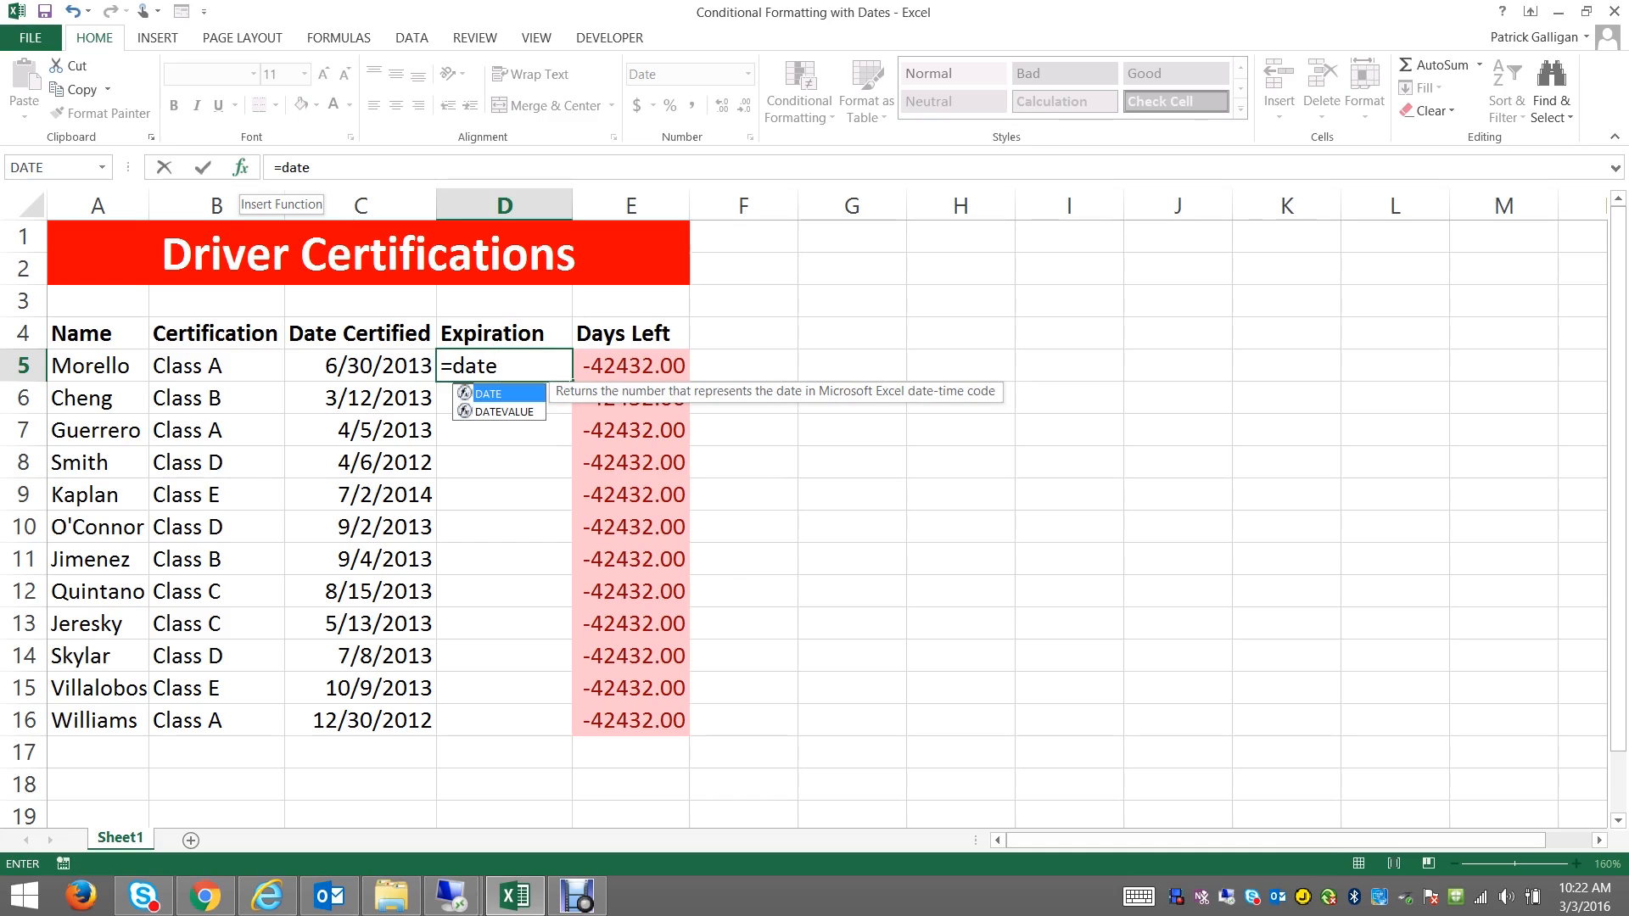
{"action": "type", "text": "(year("}
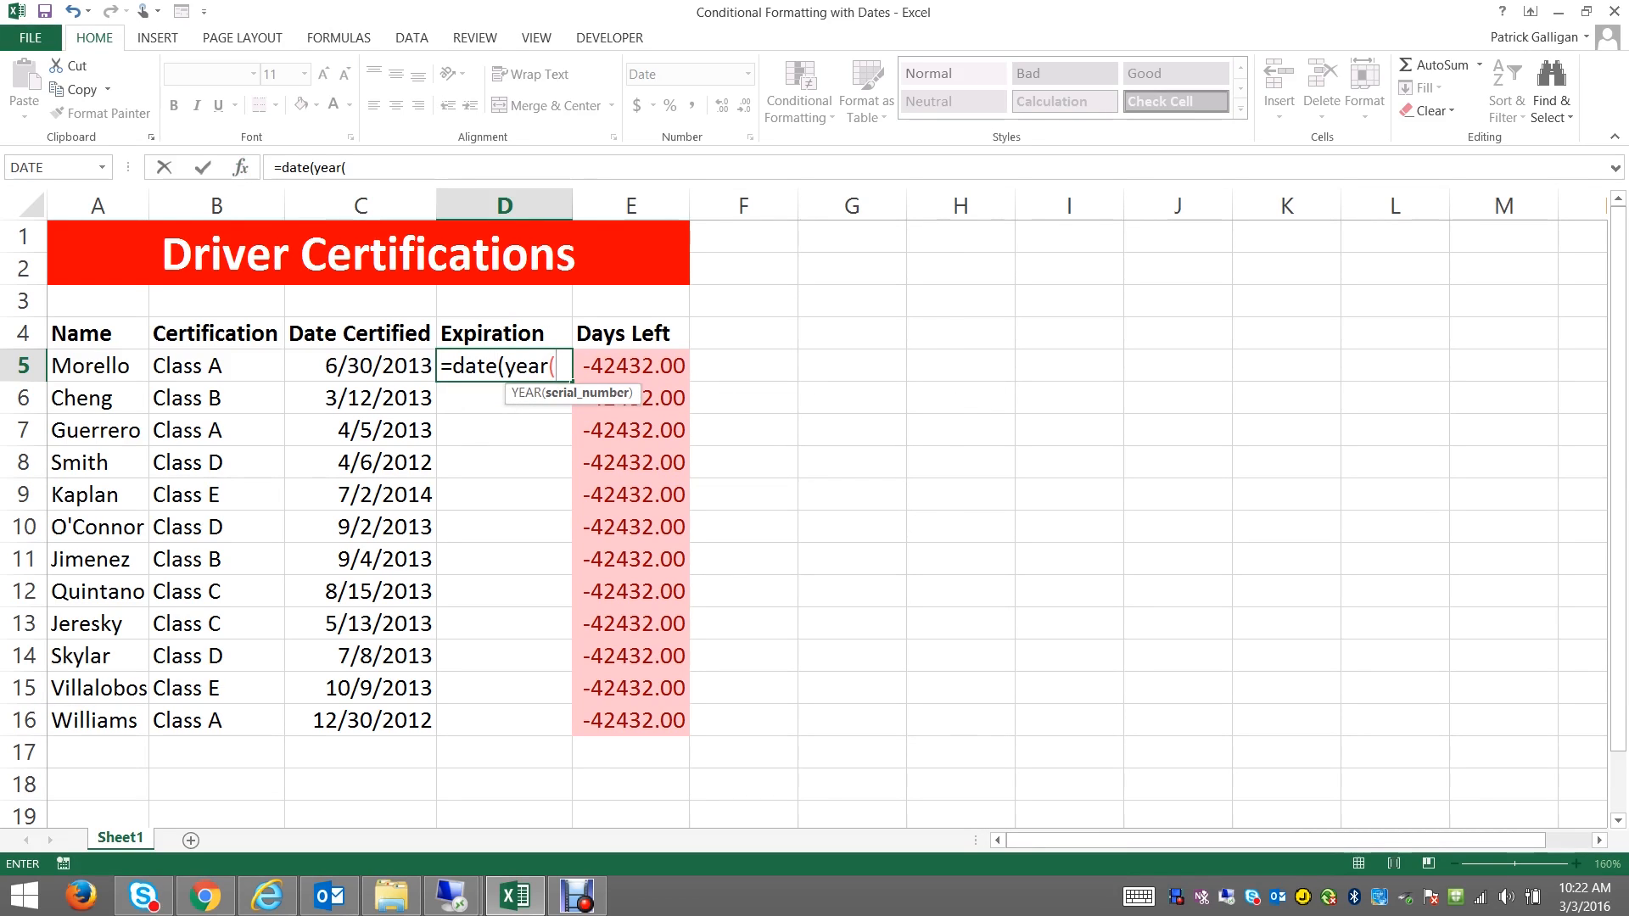
{"action": "key", "text": "Left"}
{"action": "type", "text": ")"}
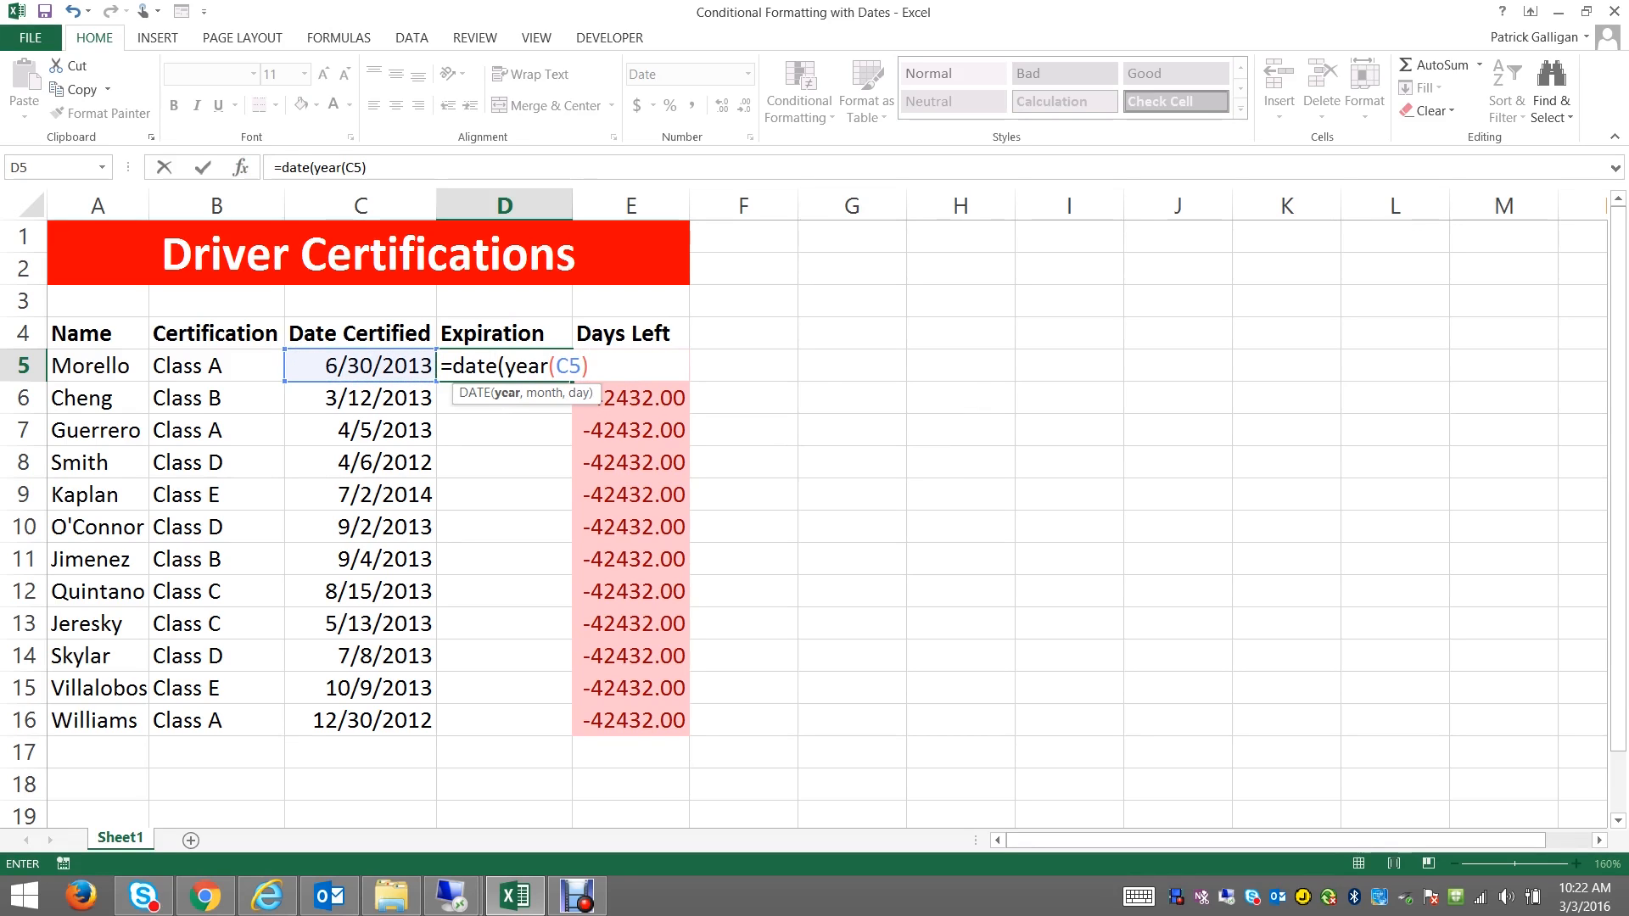
{"action": "type", "text": "+3,month("}
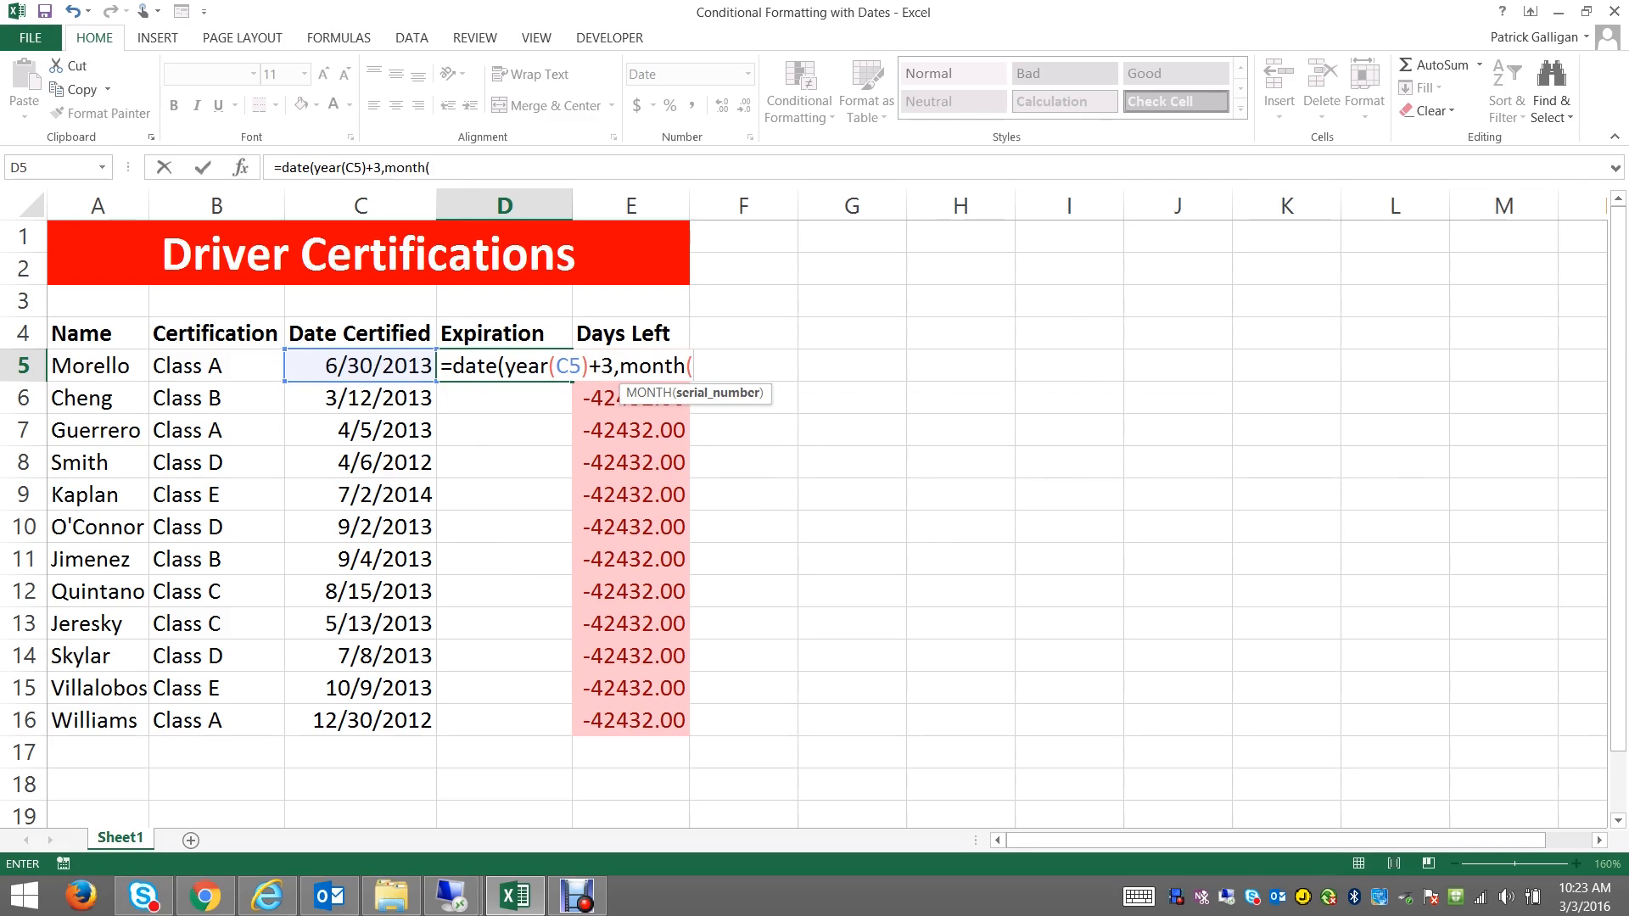
{"action": "left_click", "coordinate": [361, 366]}
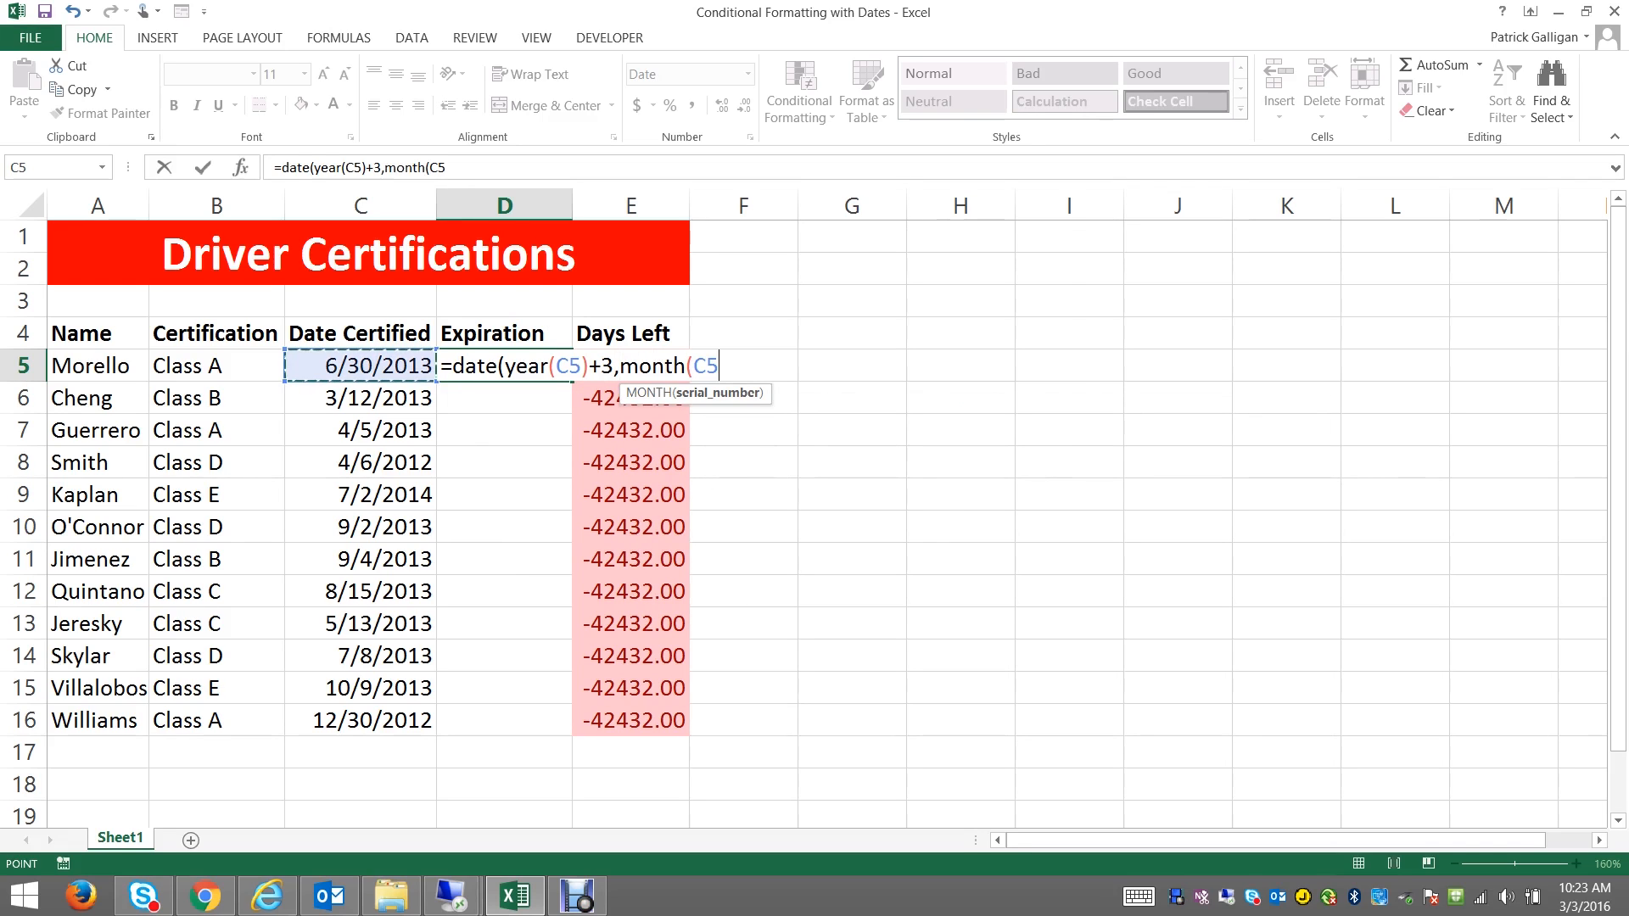
{"action": "type", "text": "),"}
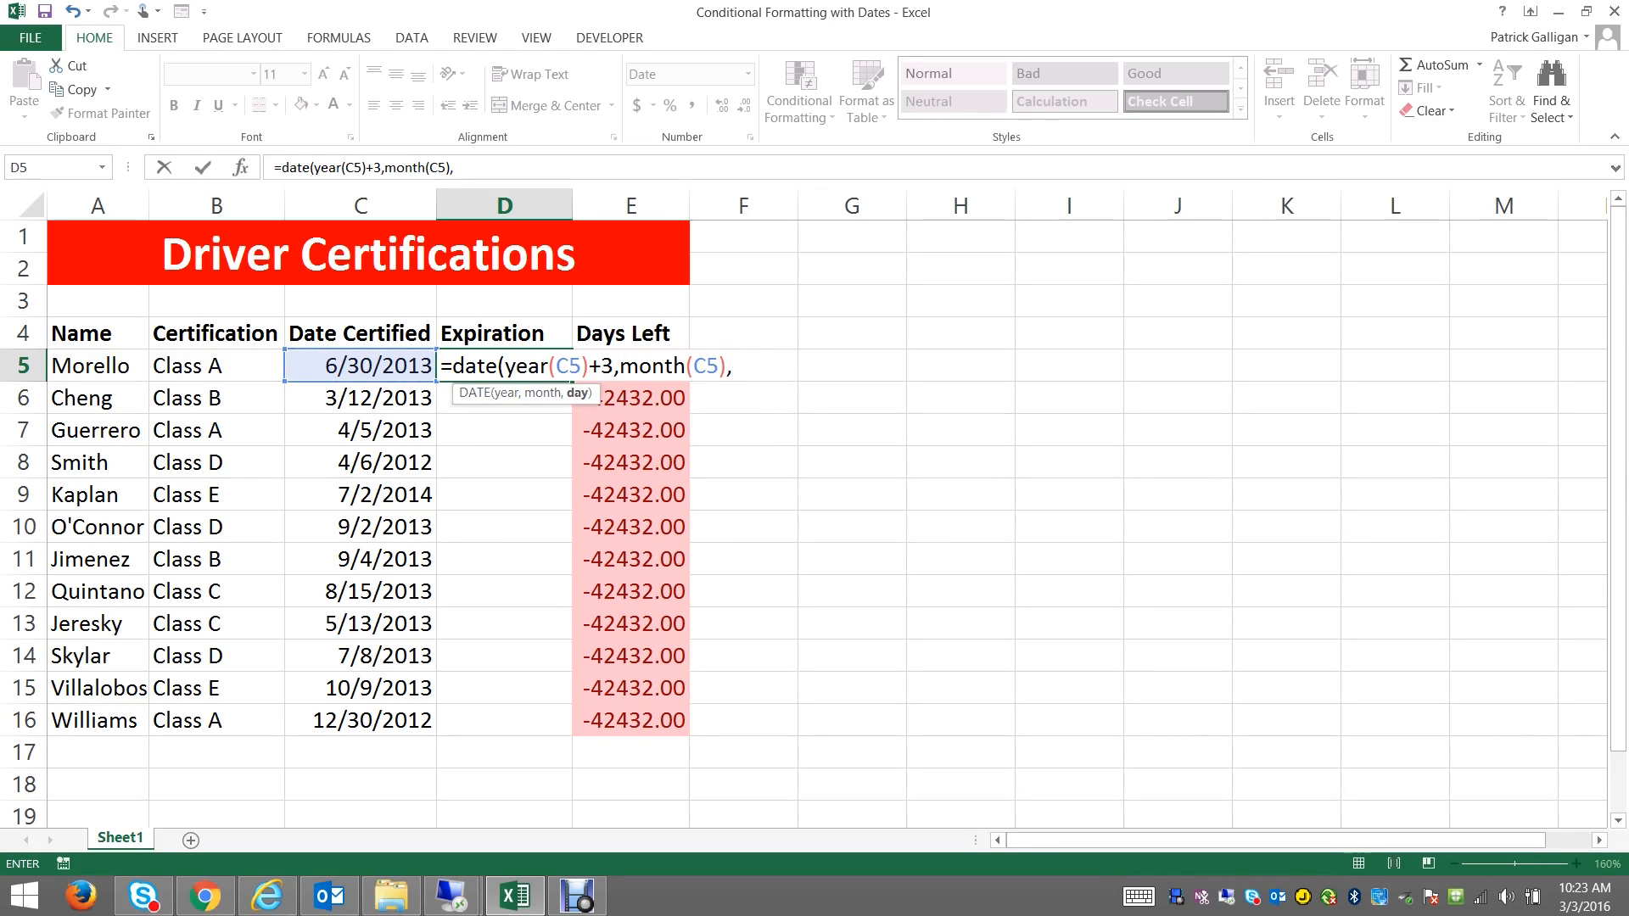
{"action": "type", "text": "day"}
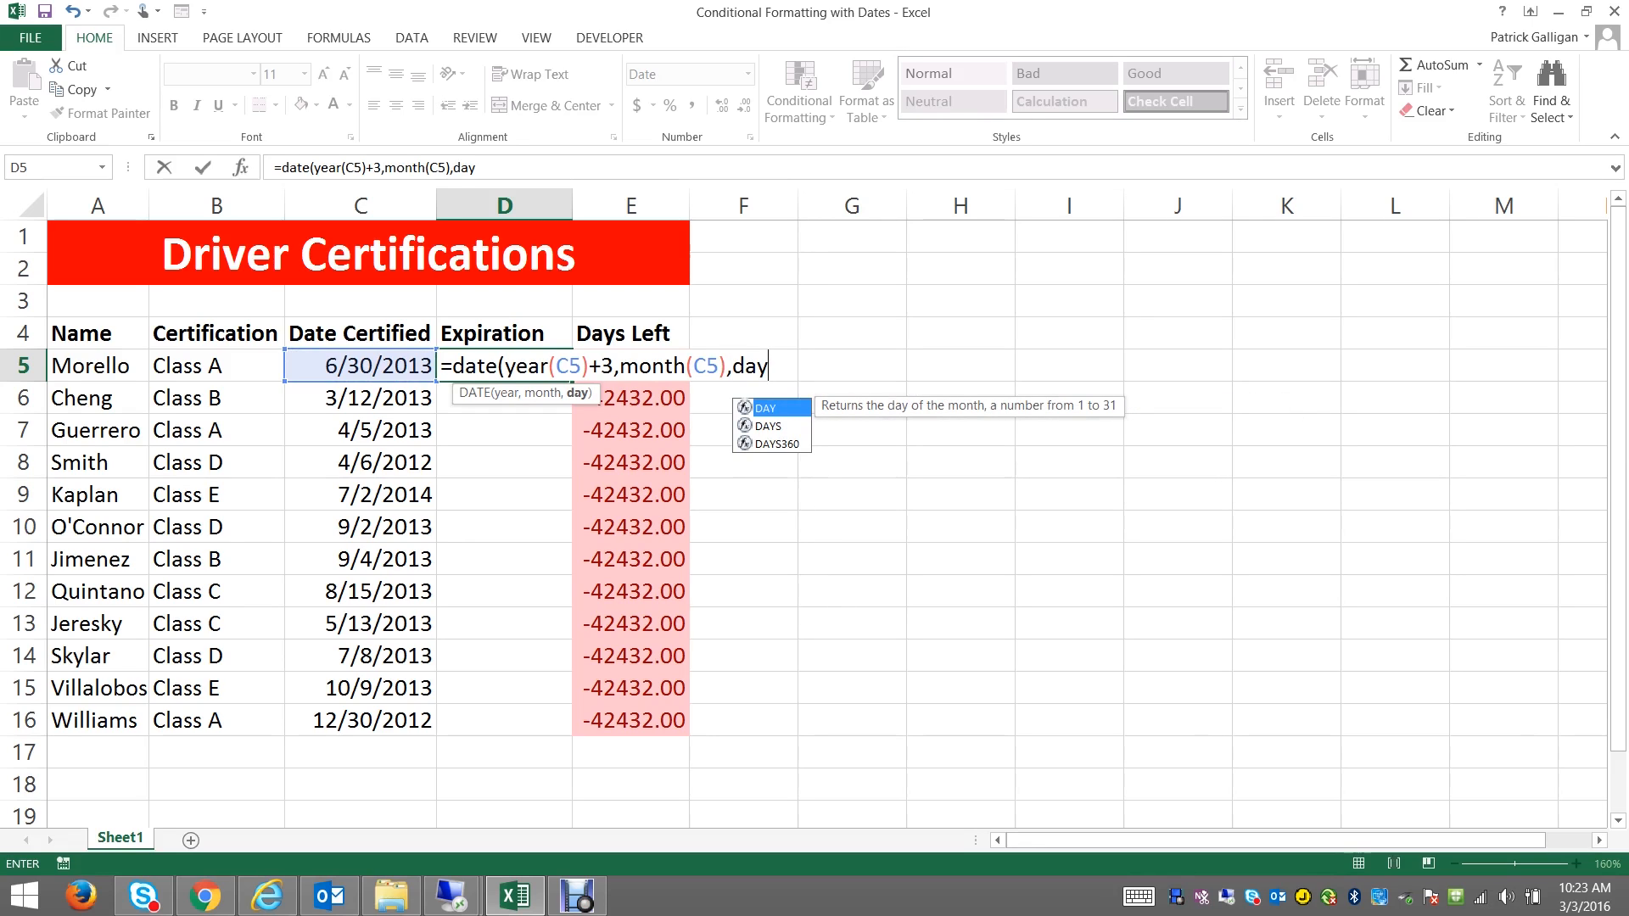
{"action": "type", "text": "("}
{"action": "key", "text": "Left"}
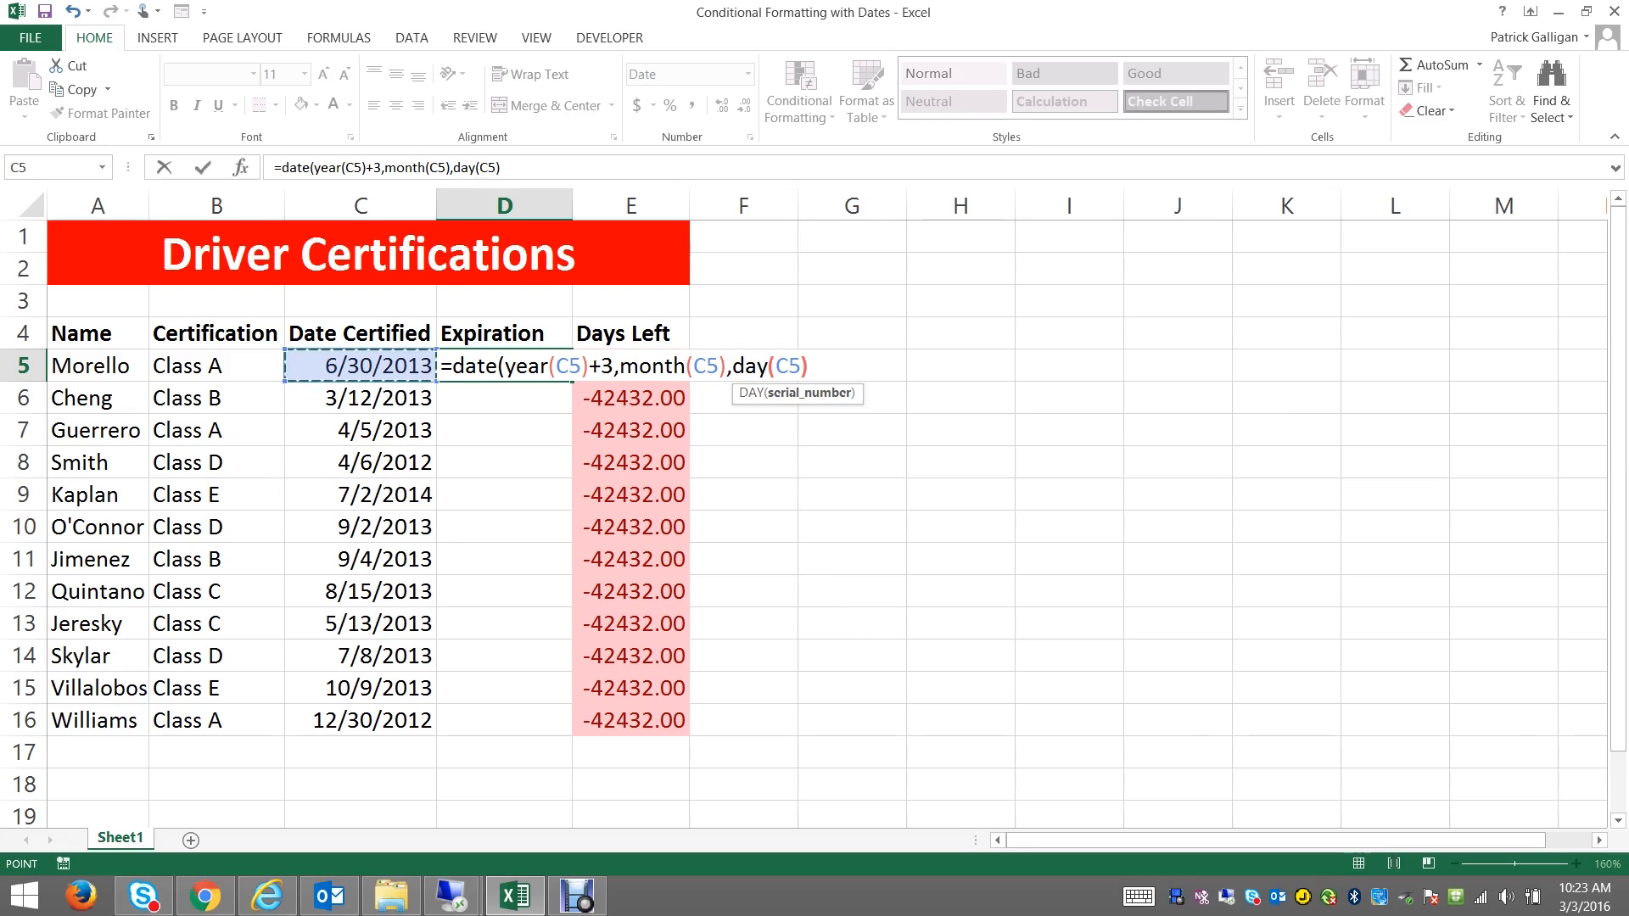
{"action": "type", "text": "))"}
{"action": "key", "text": "ctrl+Return"}
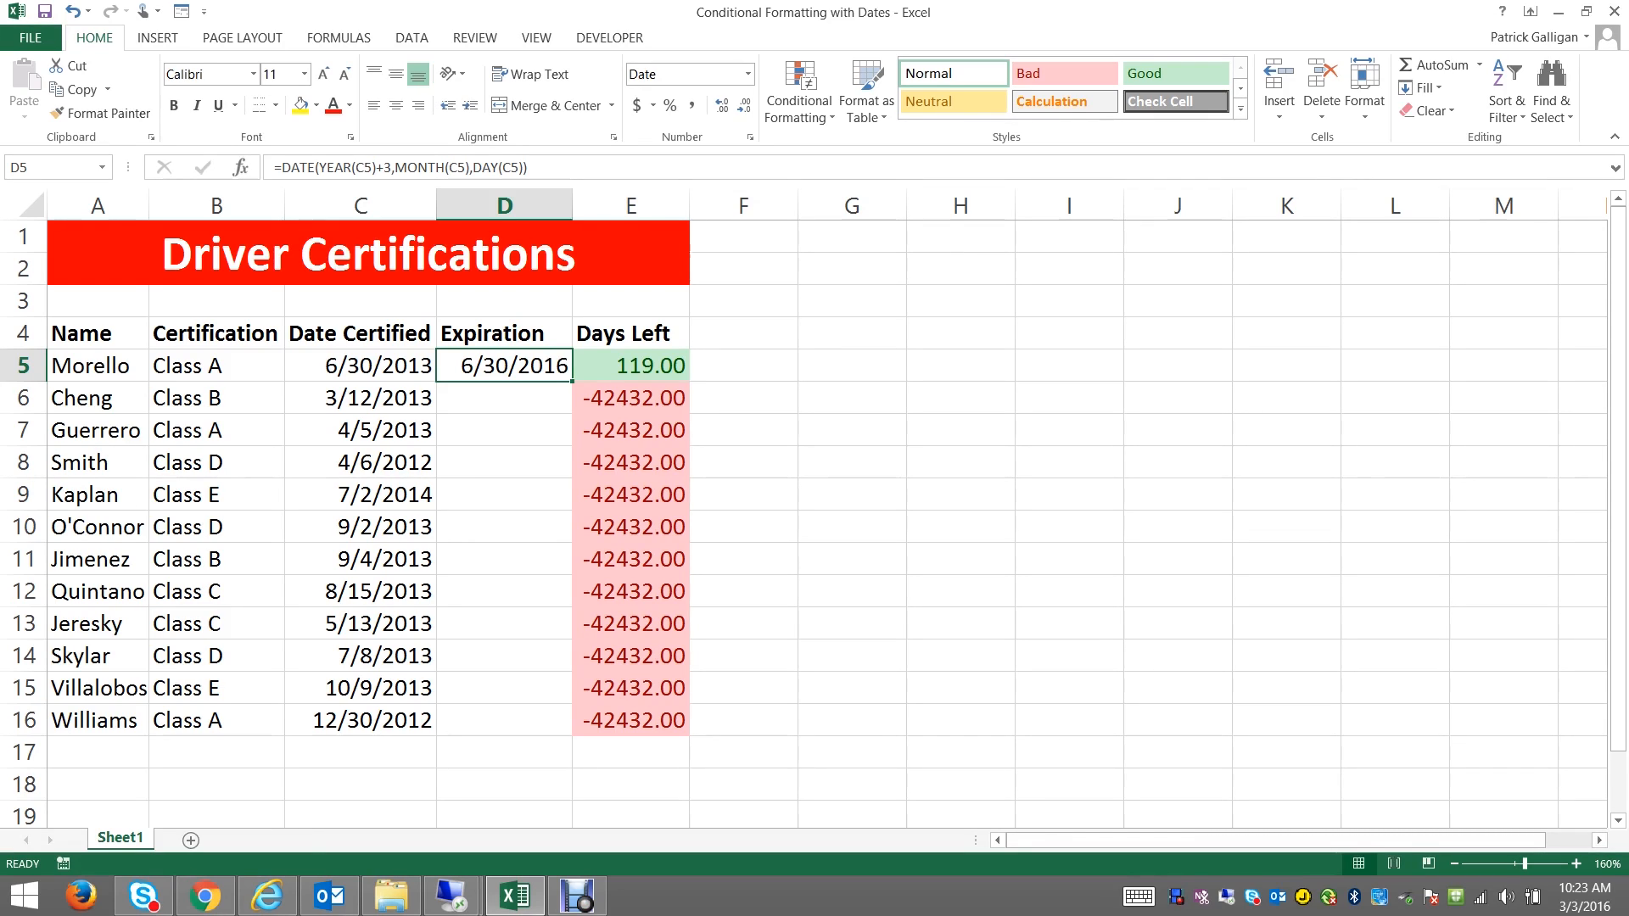
Step: Check the Days Left formula in E5, and fill the Expiration formula from D5 down through D16
{"action": "key", "text": "Right"}
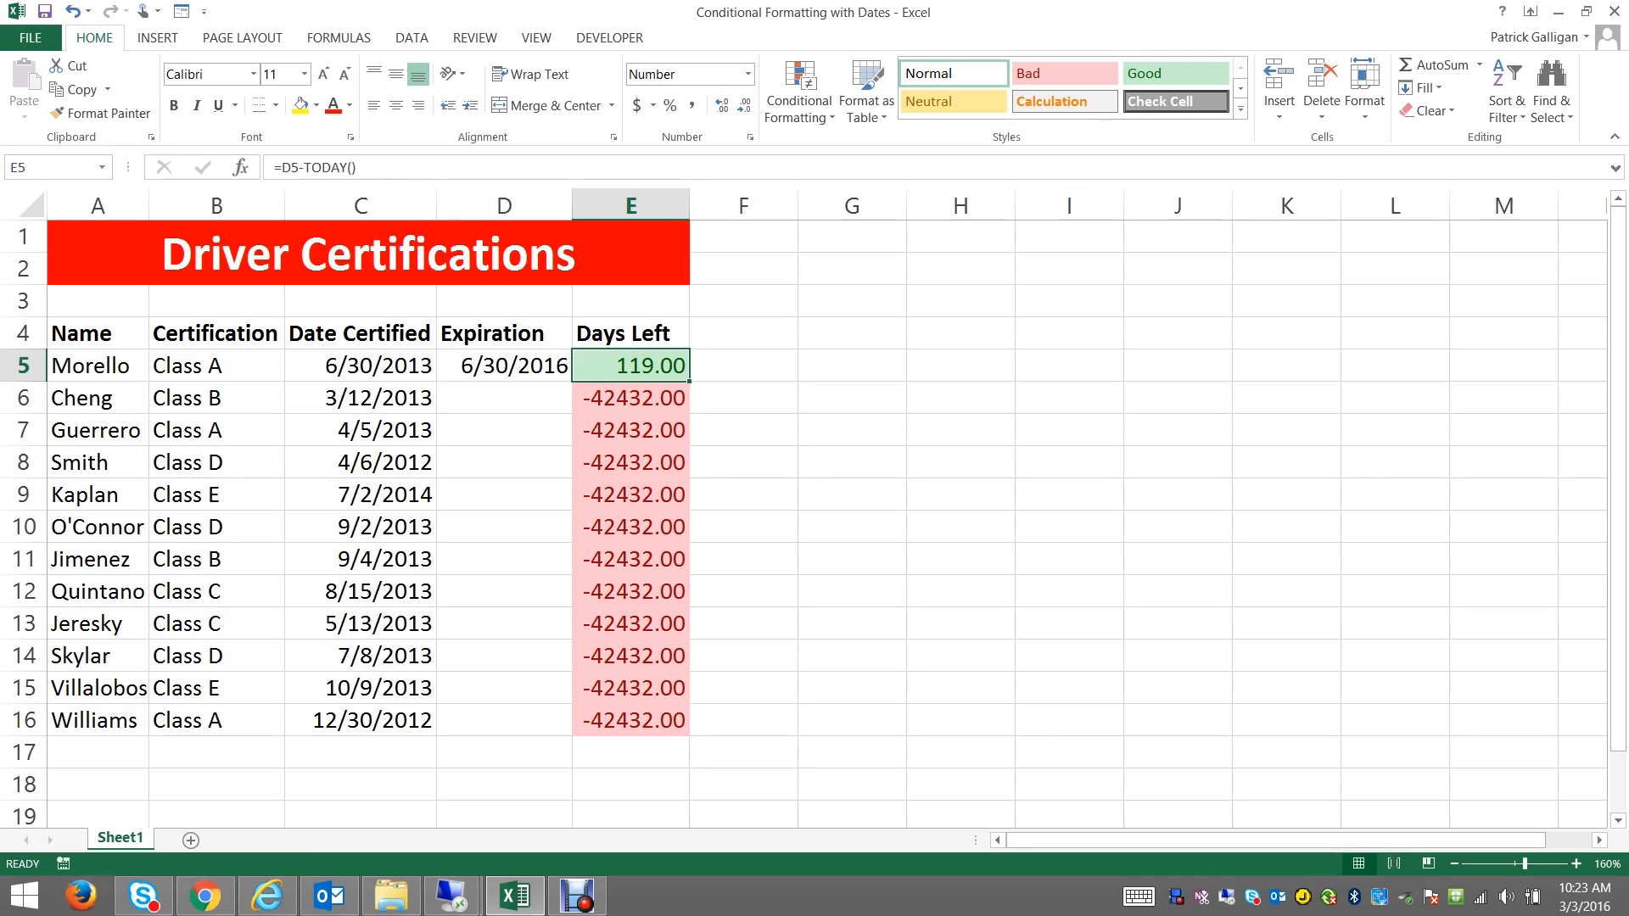
{"action": "left_click", "coordinate": [505, 365]}
{"action": "double_click", "coordinate": [572, 381]}
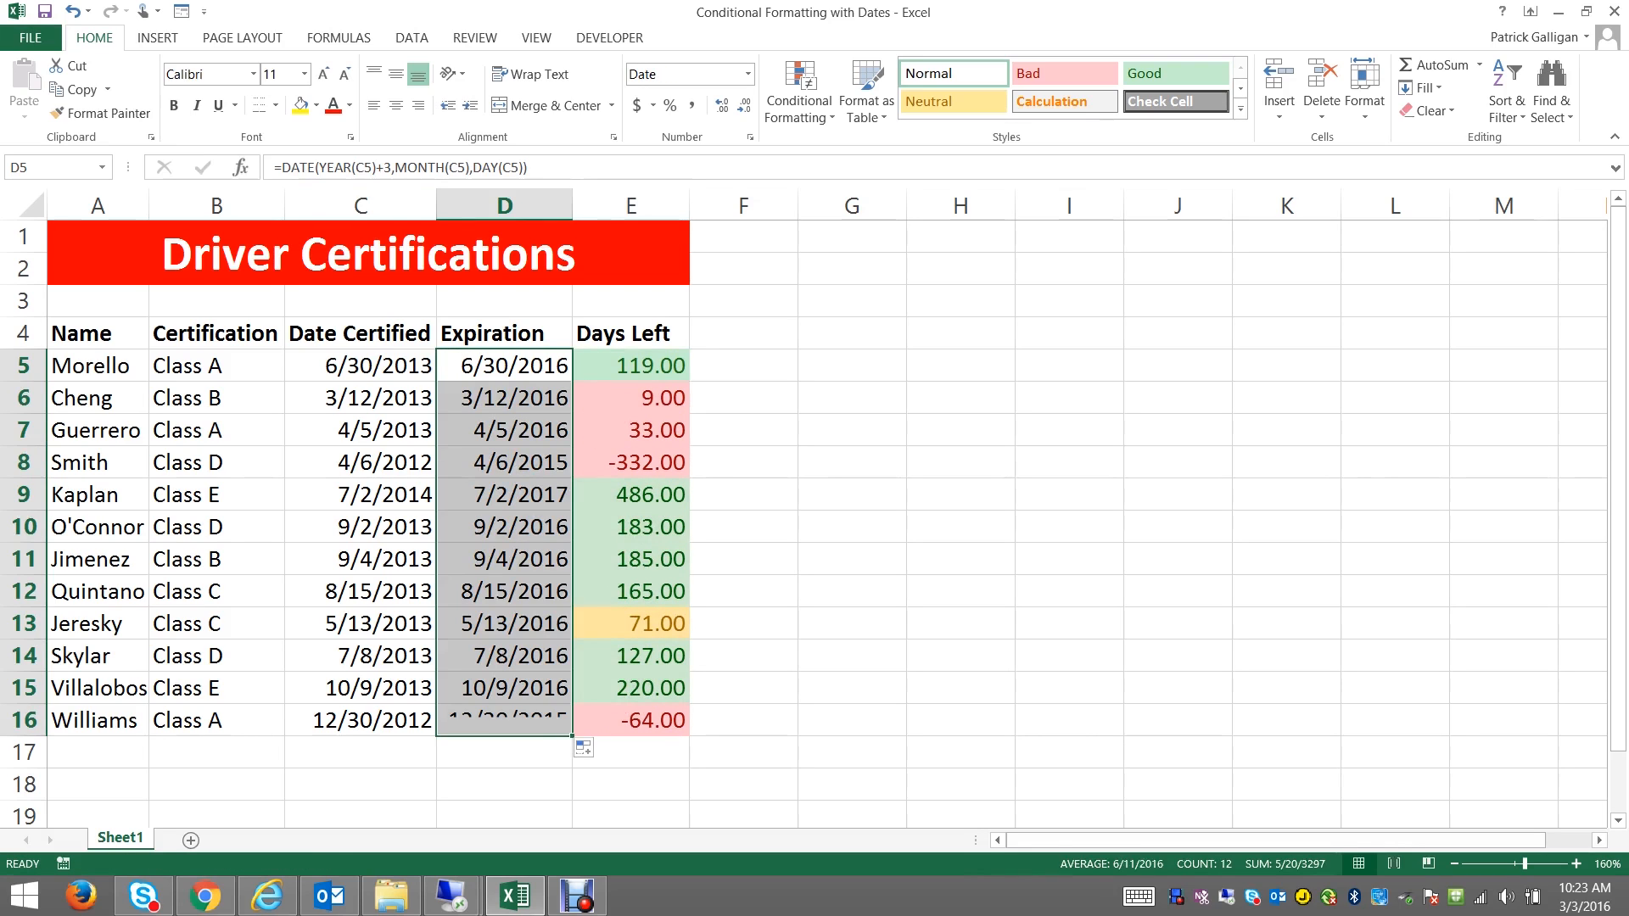